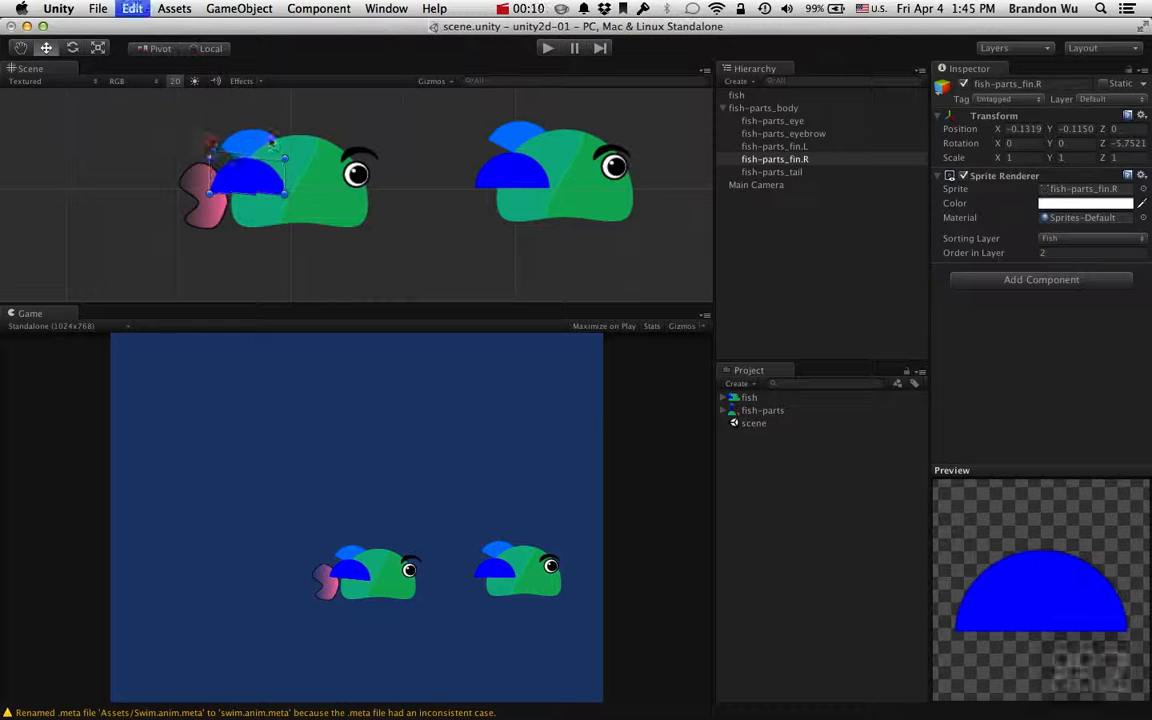
click(361, 173)
drag(362, 175, 360, 175)
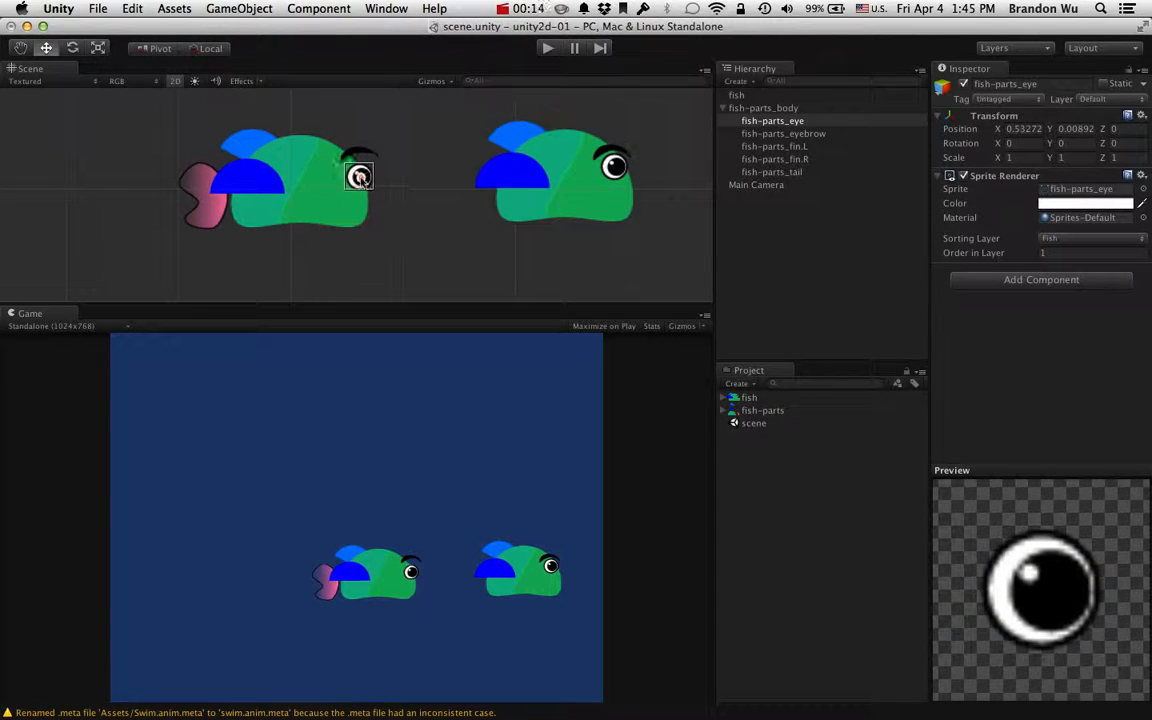
key(super+z)
Collapse the fish-parts_body hierarchy and deactivate the separate single-sprite fish object
click(195, 212)
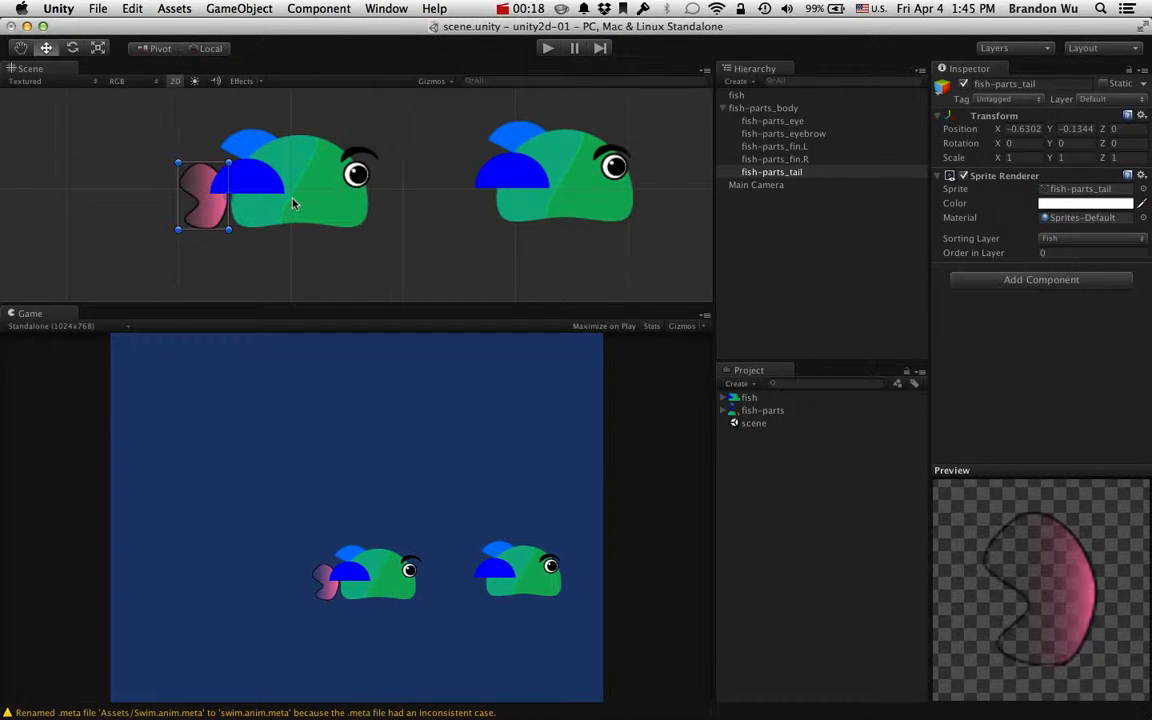
click(854, 108)
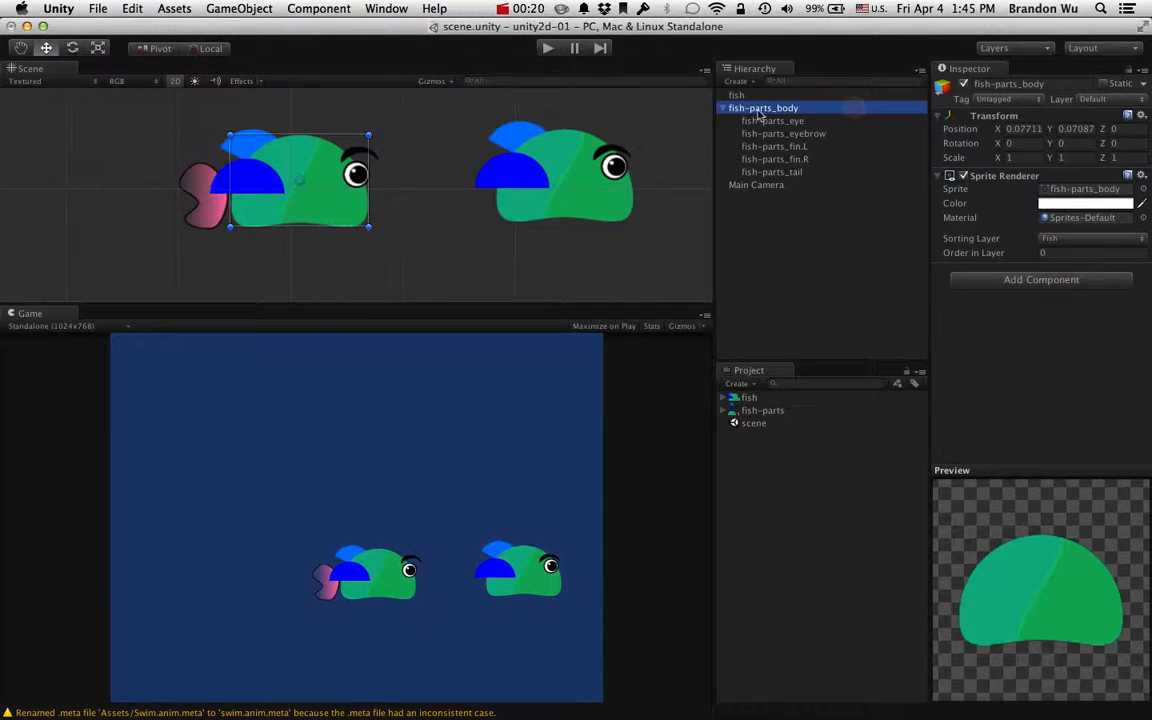
click(723, 108)
click(752, 95)
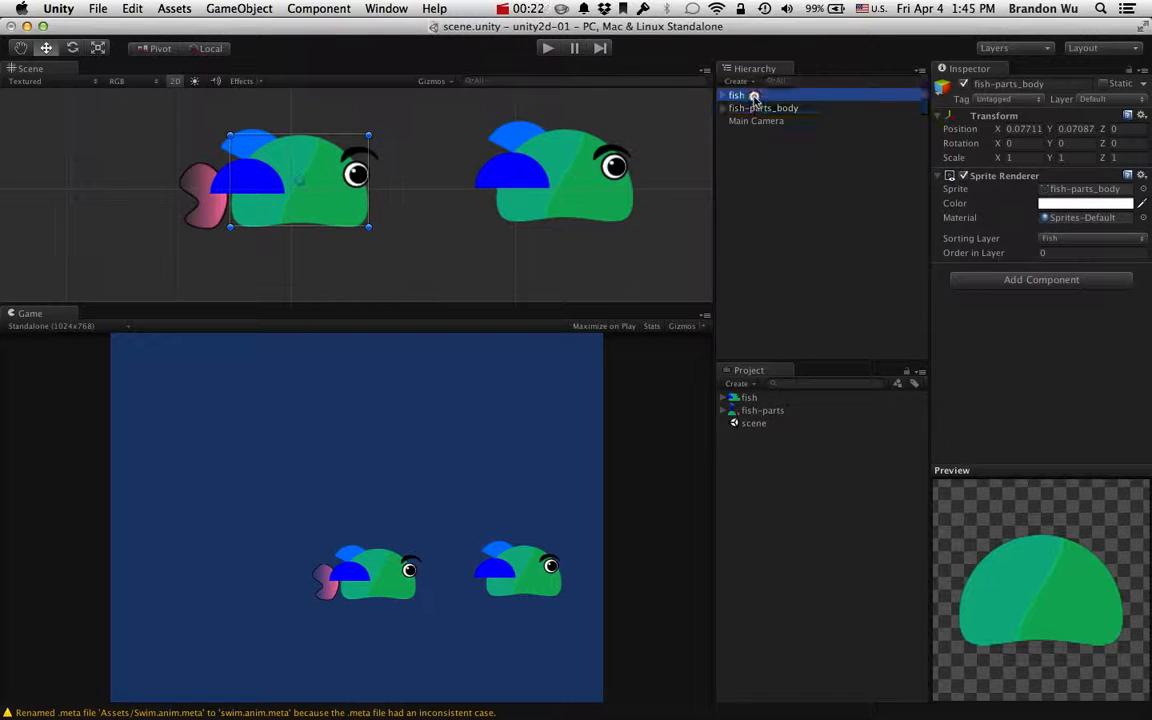
click(750, 108)
click(746, 95)
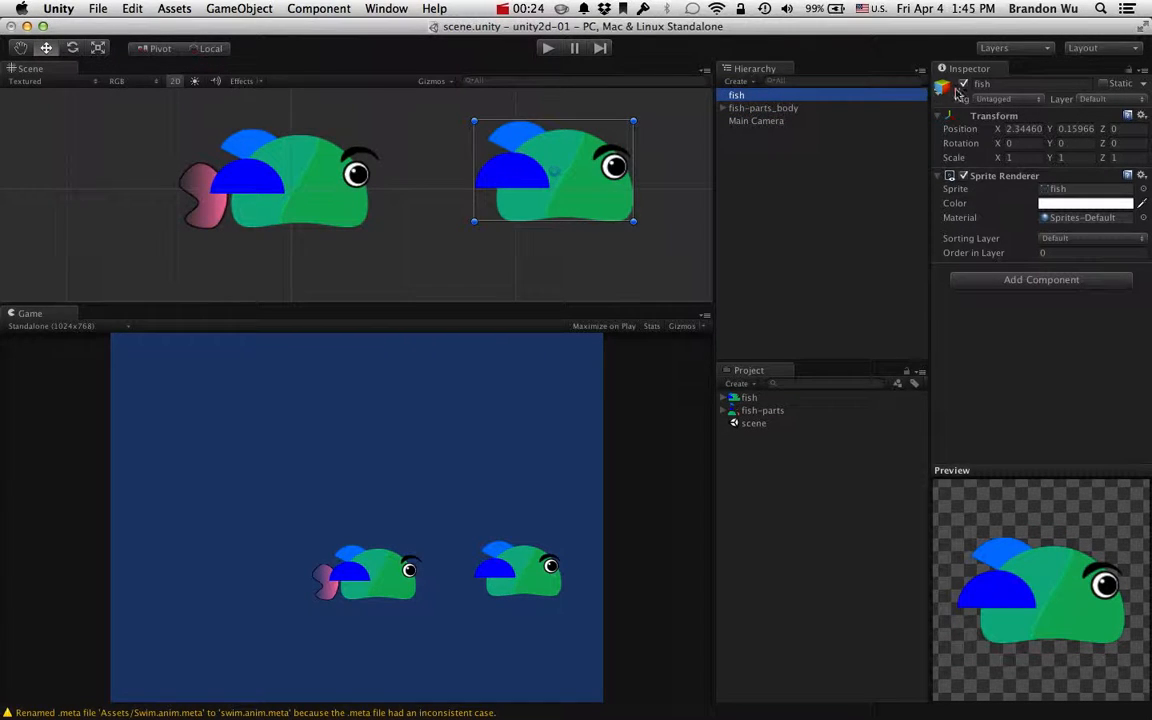
click(963, 85)
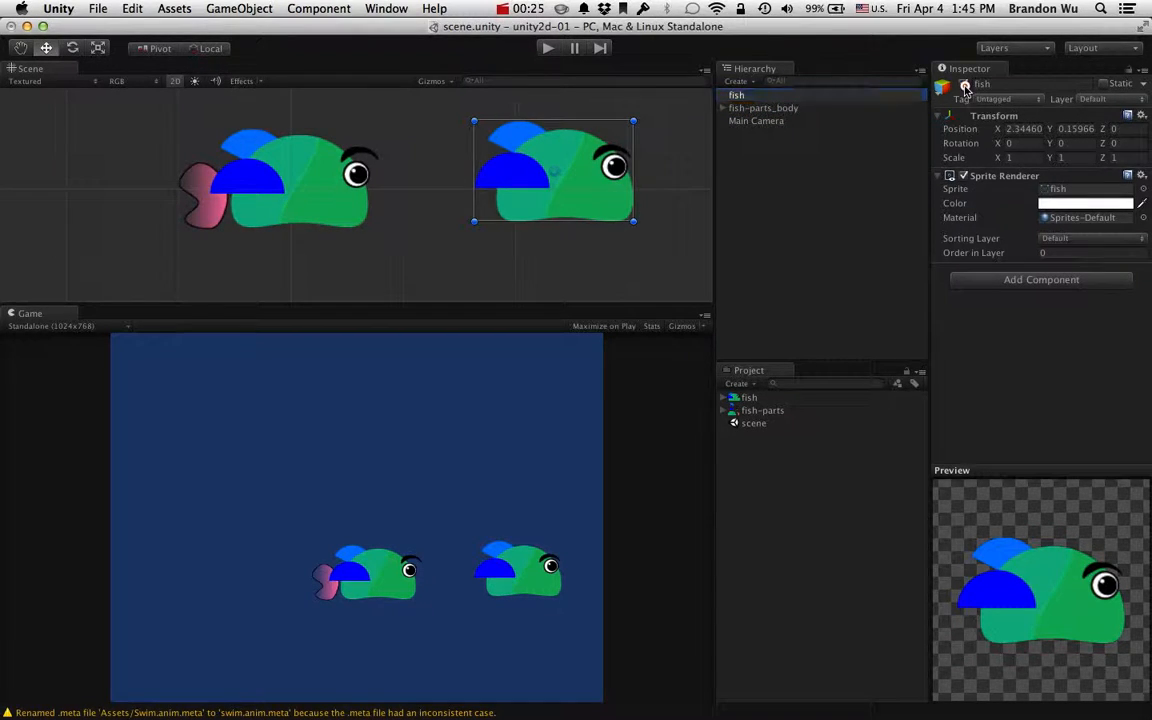
Delete the deactivated fish object from the hierarchy and save the scene
click(748, 108)
click(761, 168)
click(760, 97)
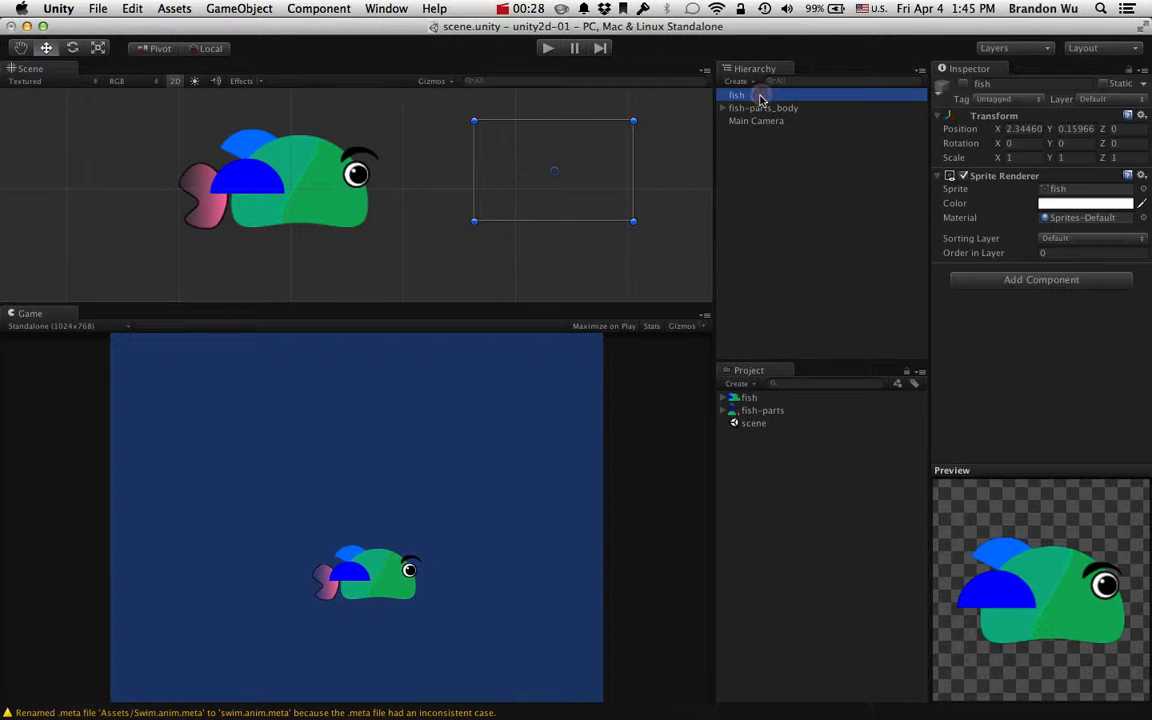
key(super+BackSpace)
key(super+s)
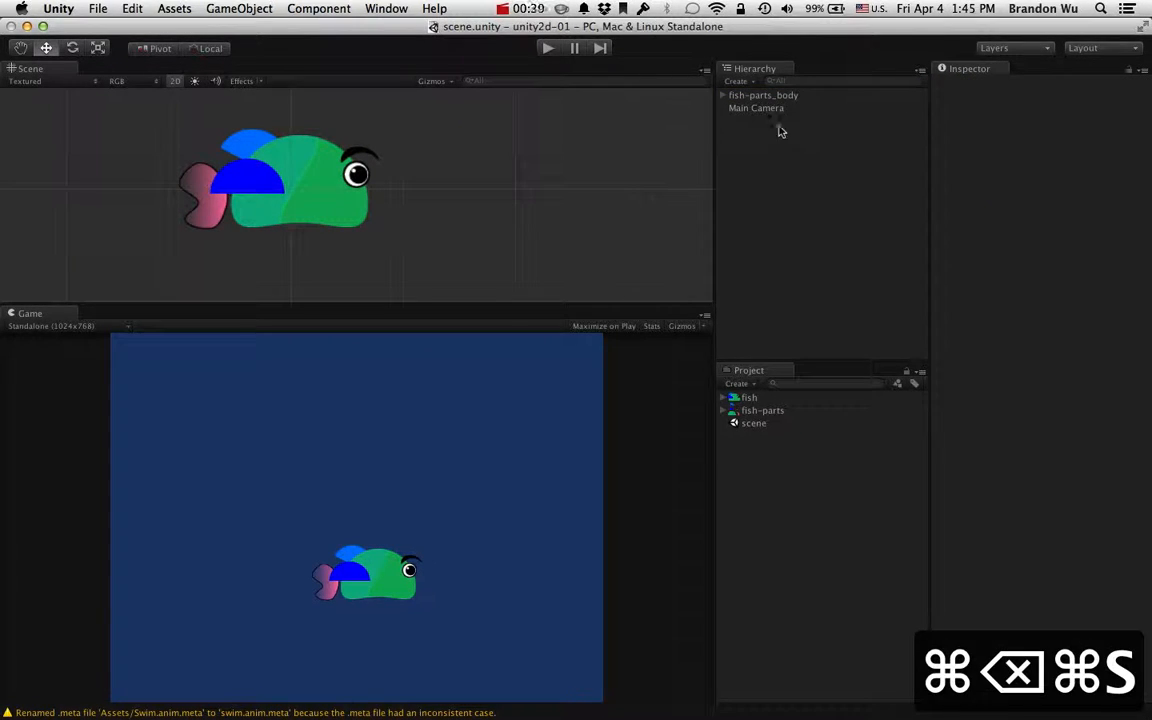
Open the Animation window for fish-parts_body and dock it beside the Game view
click(778, 96)
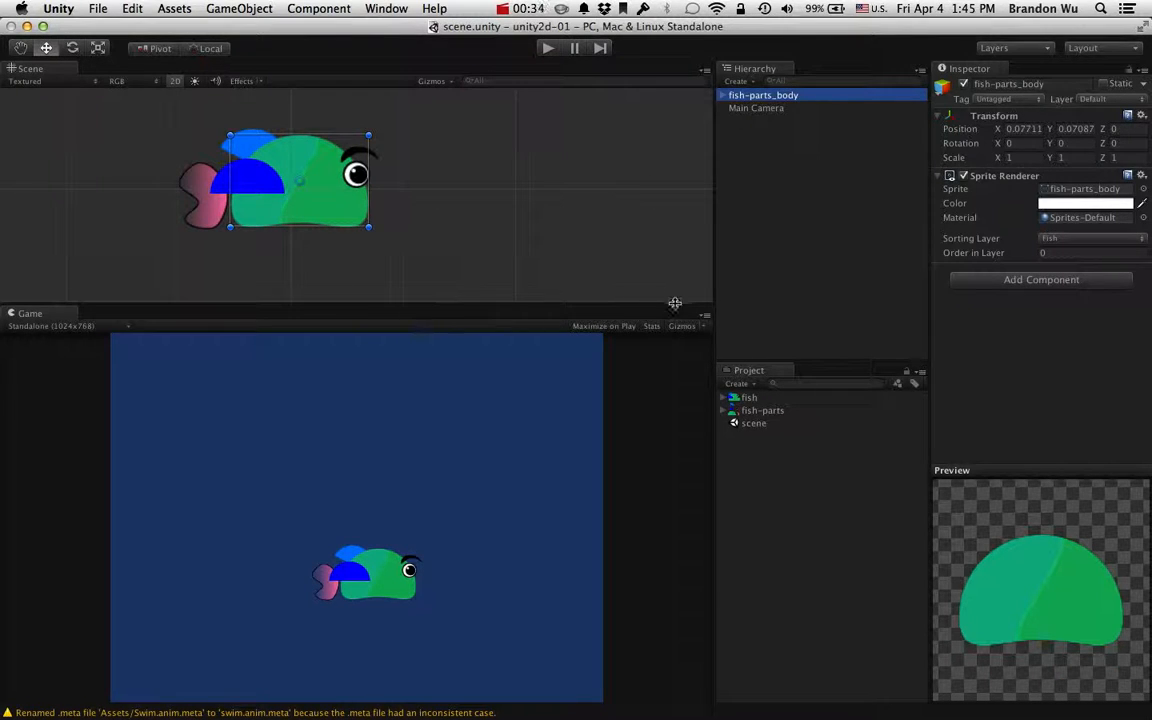
click(386, 9)
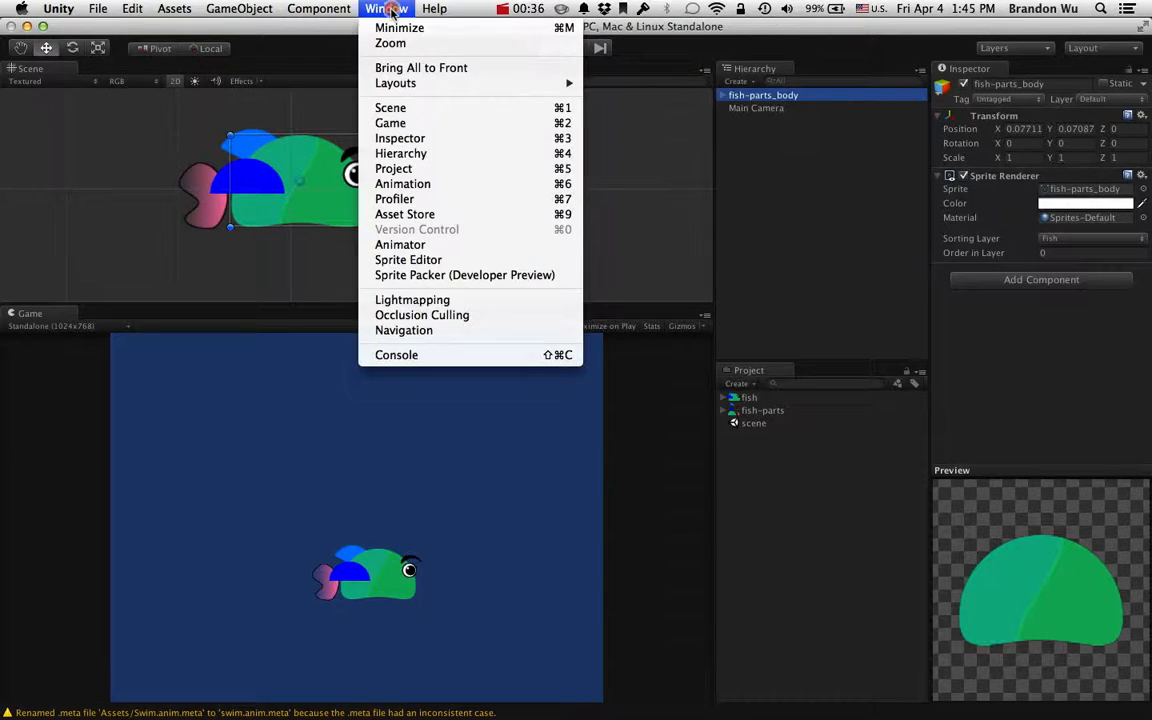
click(427, 187)
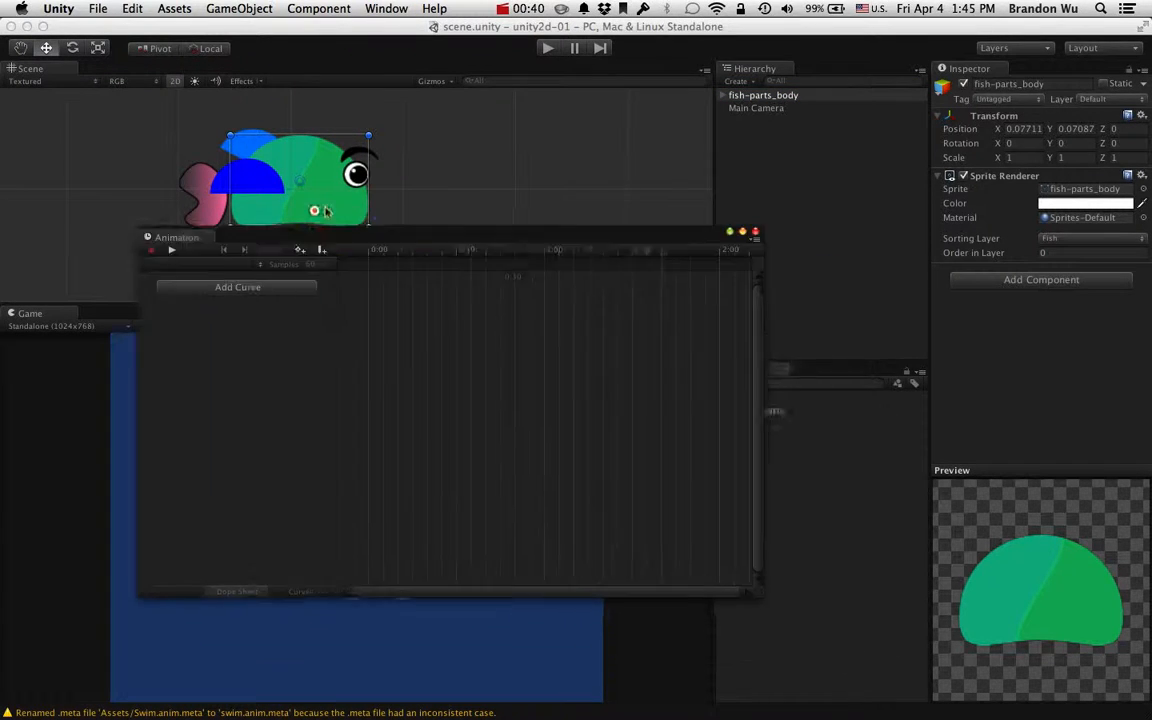
drag(301, 234, 311, 265)
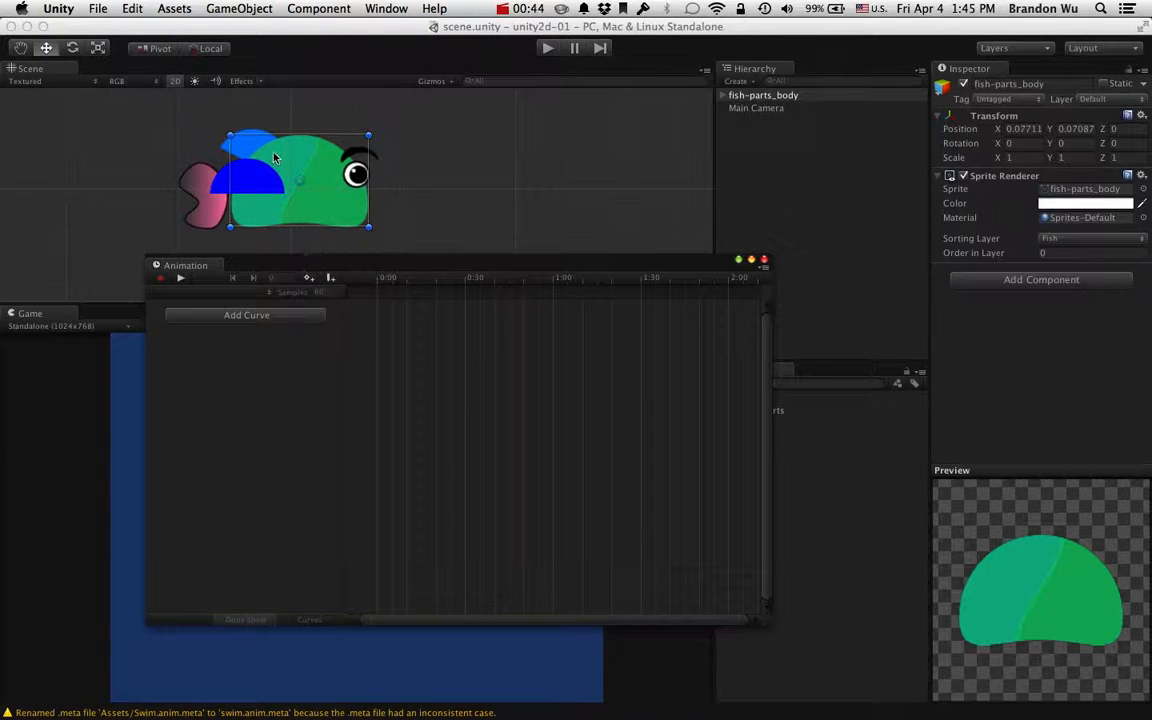
drag(191, 267, 108, 318)
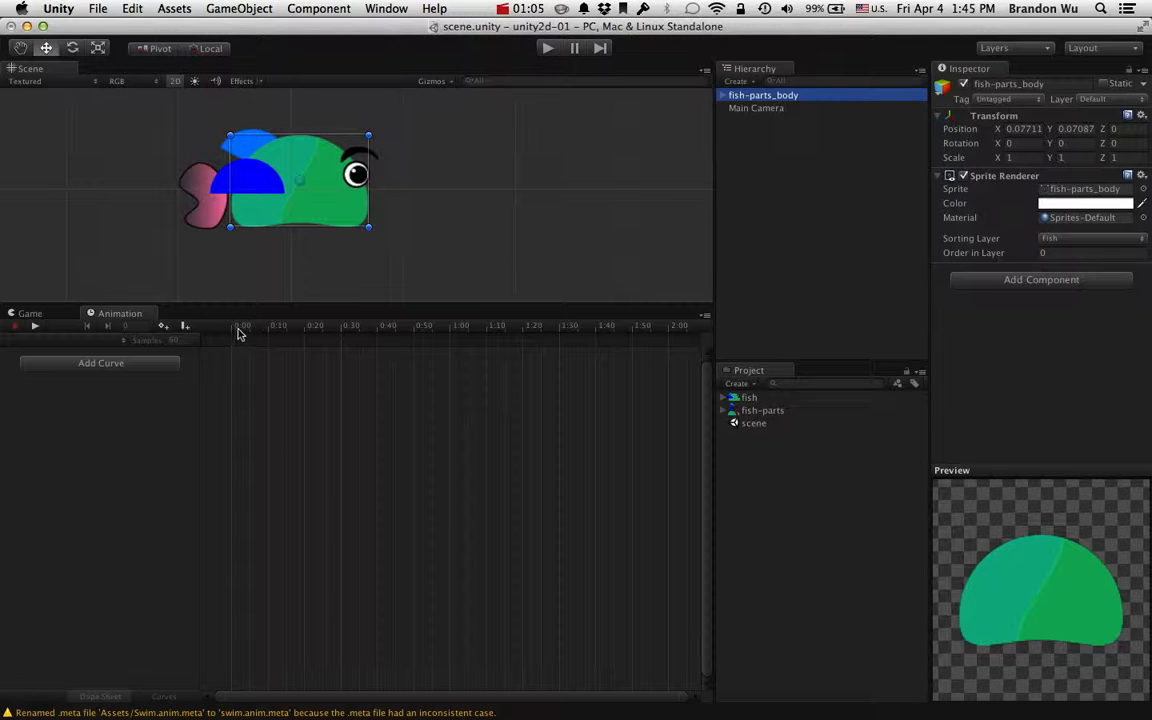
click(267, 327)
click(759, 442)
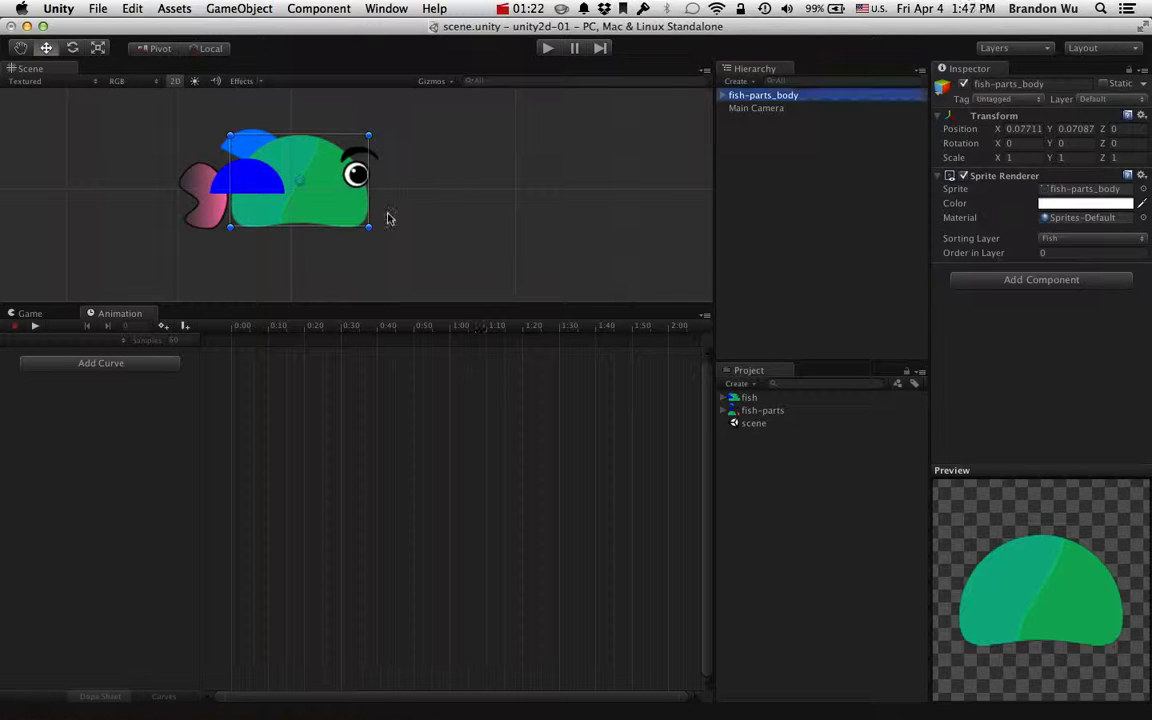
click(117, 315)
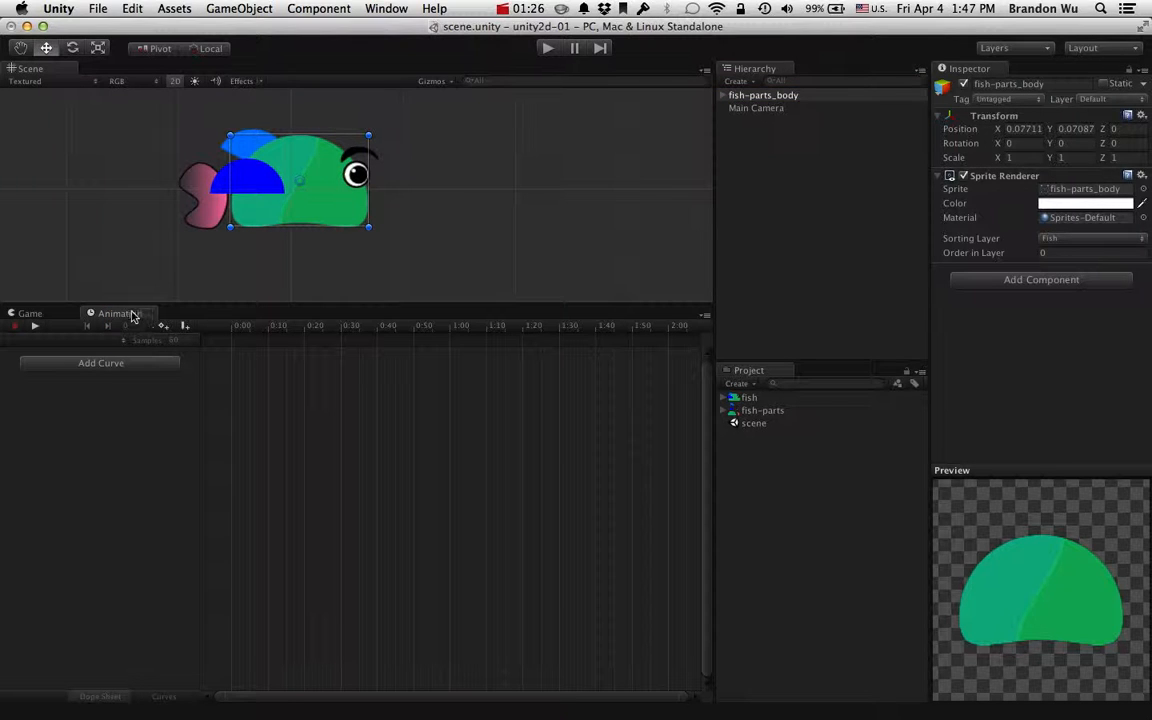
click(87, 342)
click(87, 341)
click(123, 342)
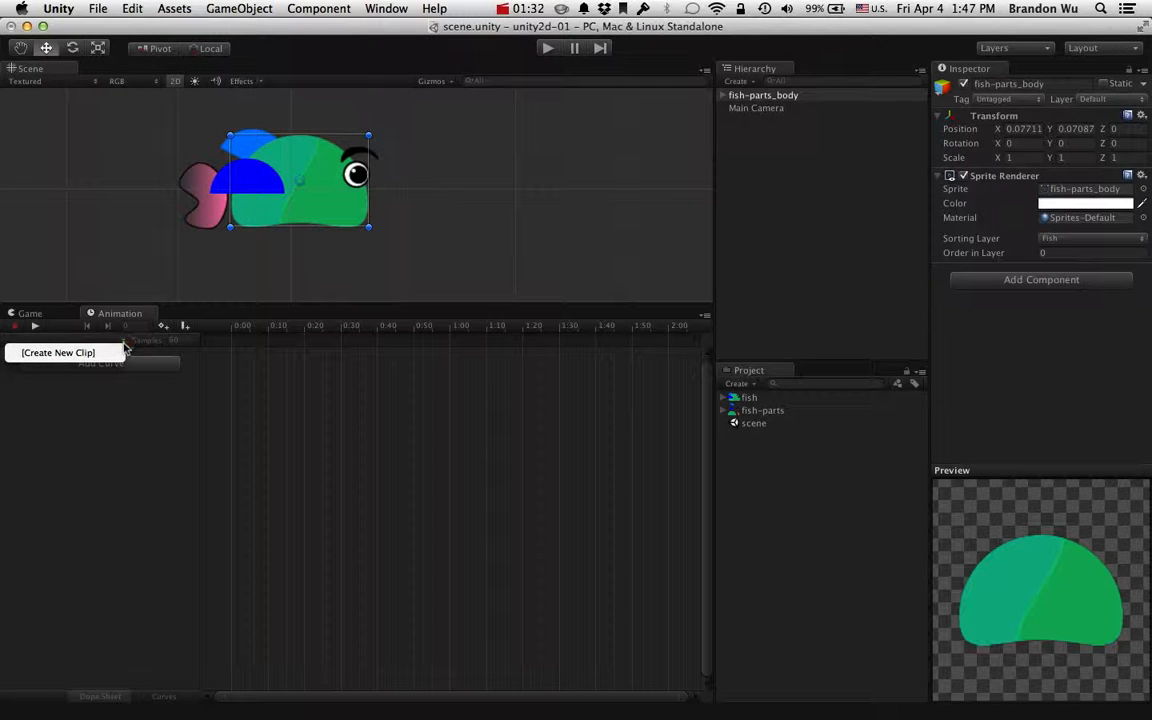
click(123, 344)
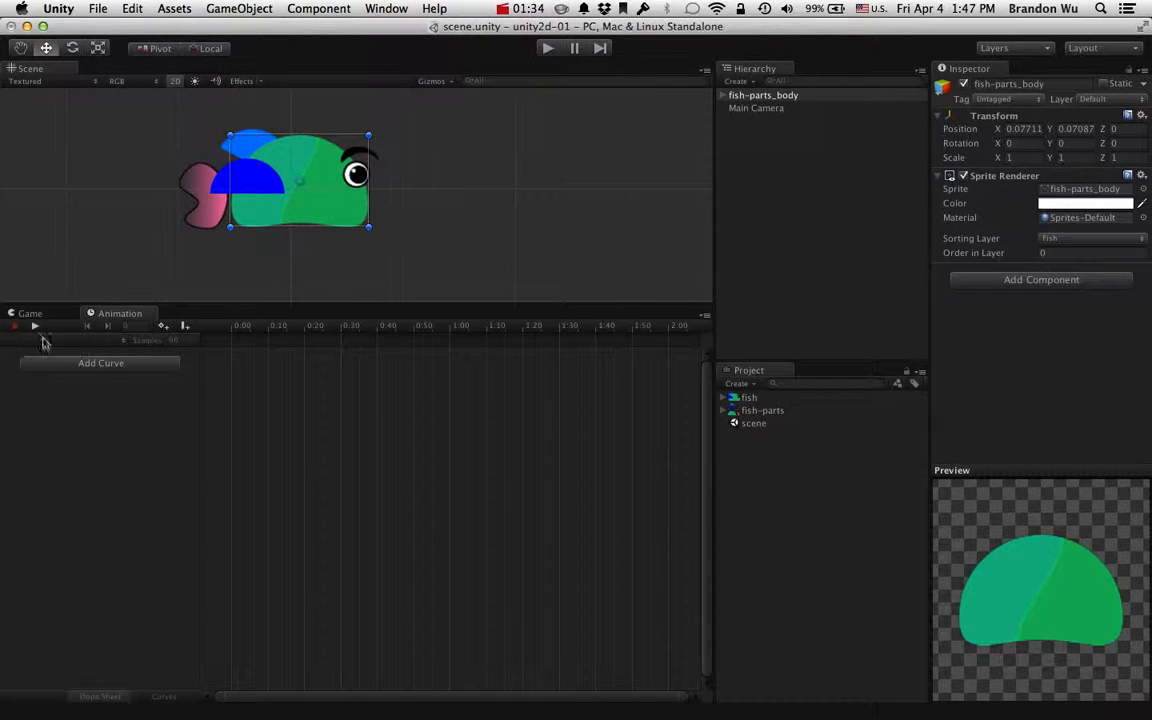
Create a new animation clip for fish-parts_body and save it as swim.anim in the Assets folder
click(113, 341)
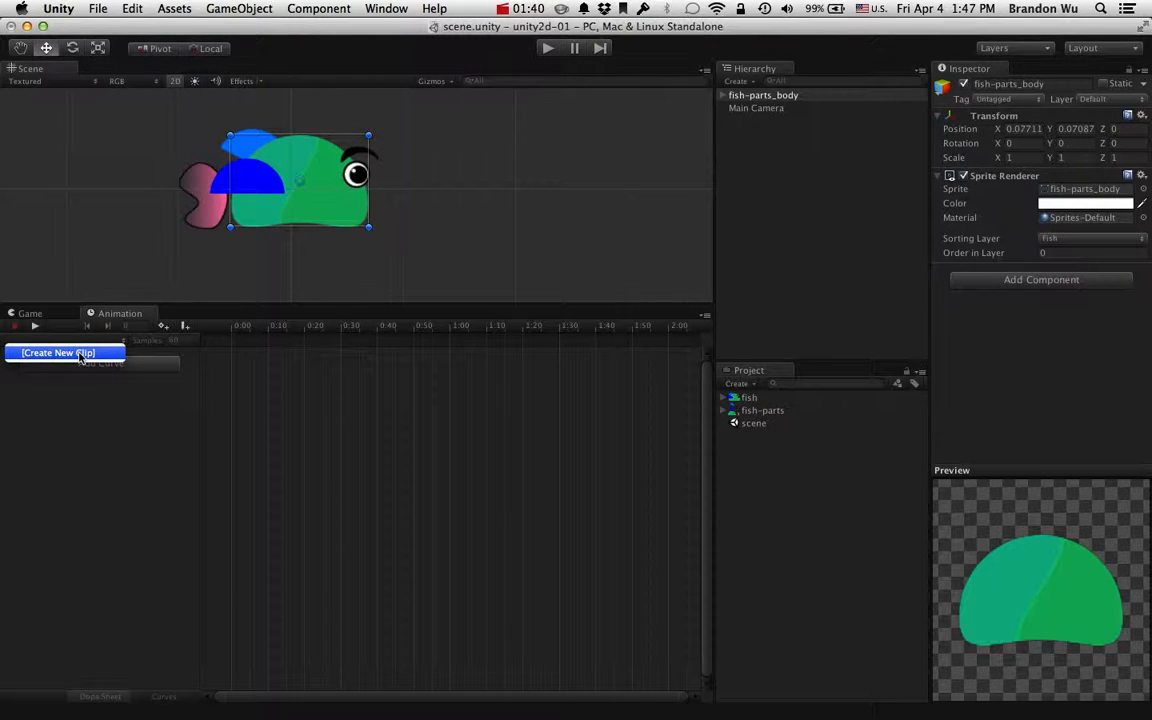
click(80, 354)
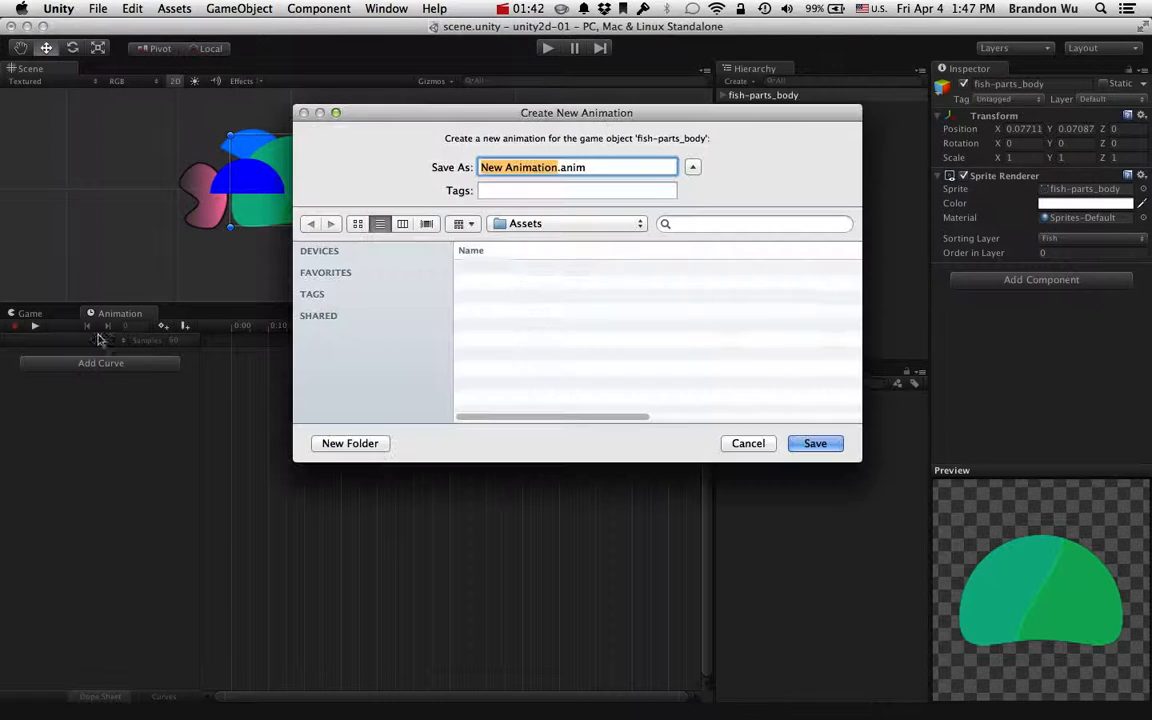
drag(465, 117, 397, 271)
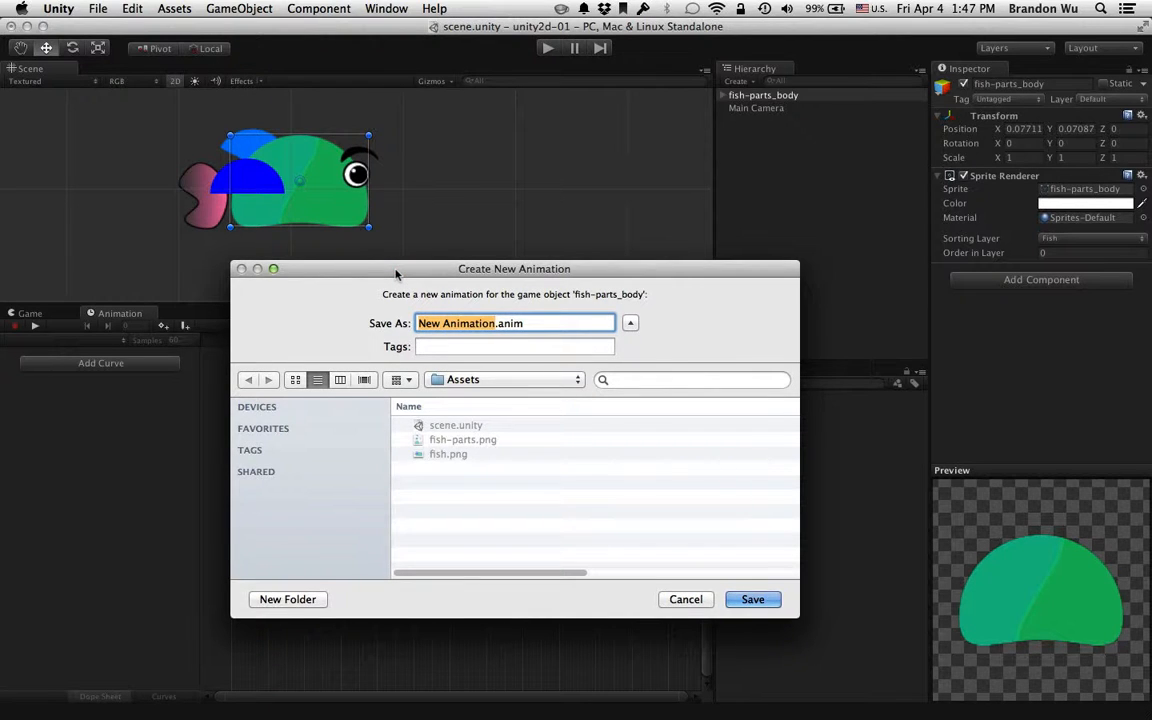
text(swim)
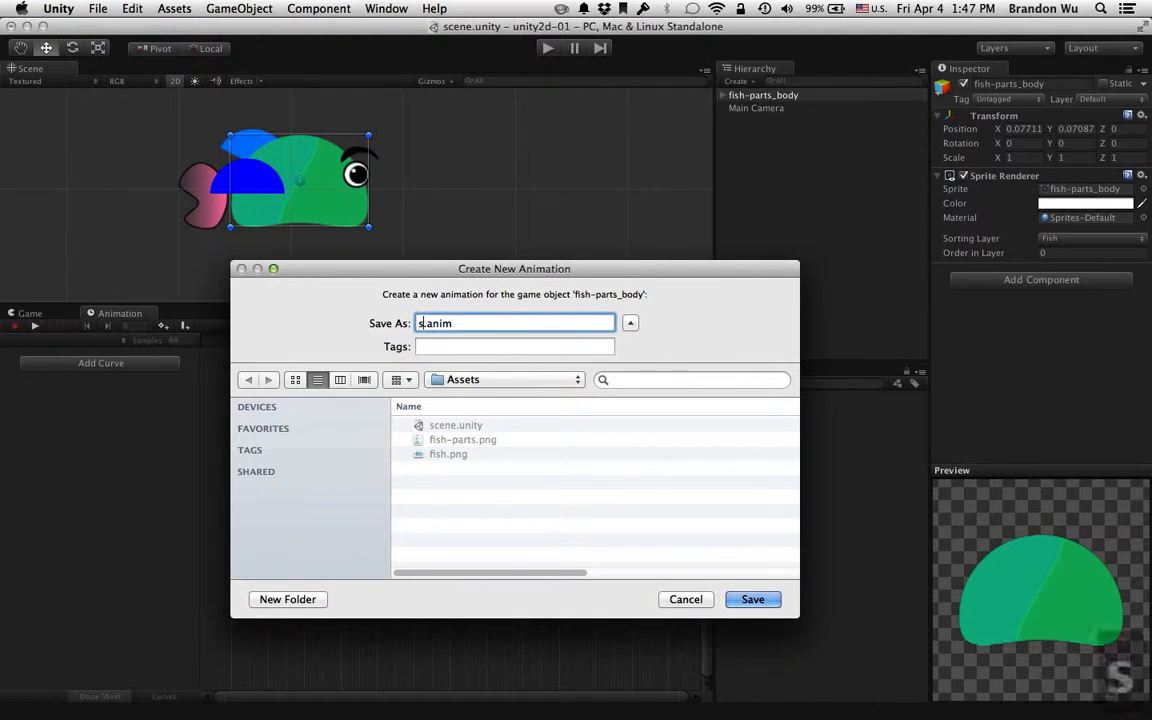
click(750, 599)
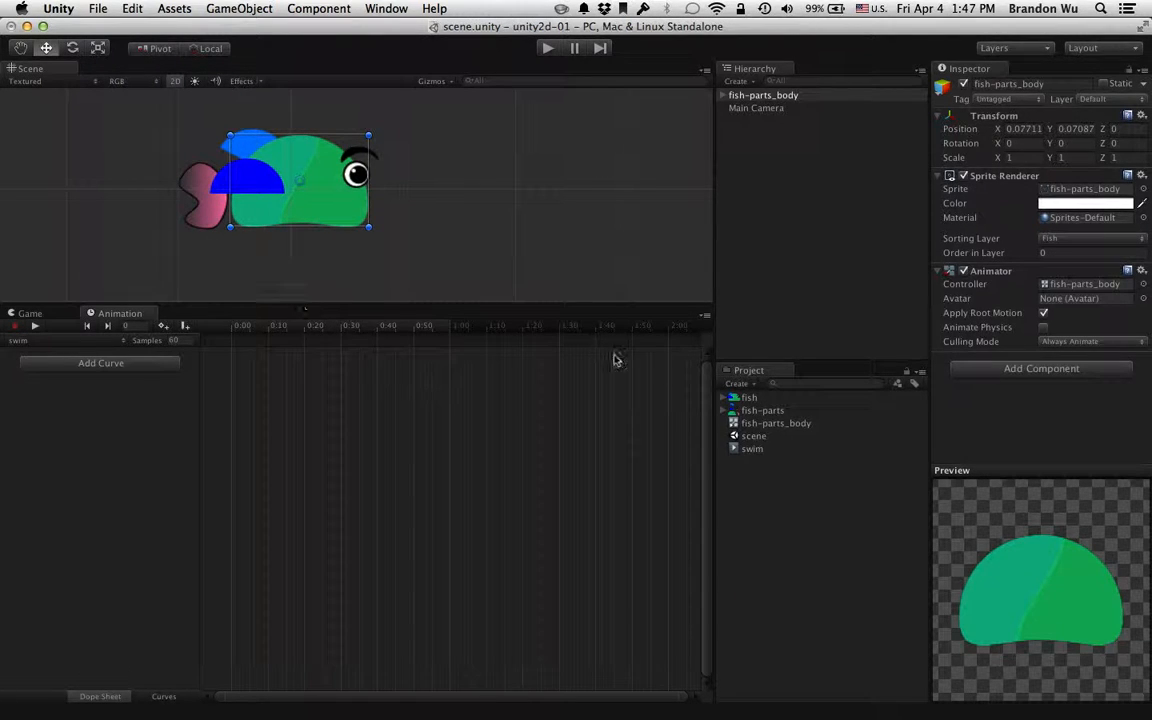
Inspect the swim clip and fish-parts_body controller assets, then open the controller assigned in the object's Animator component
click(754, 450)
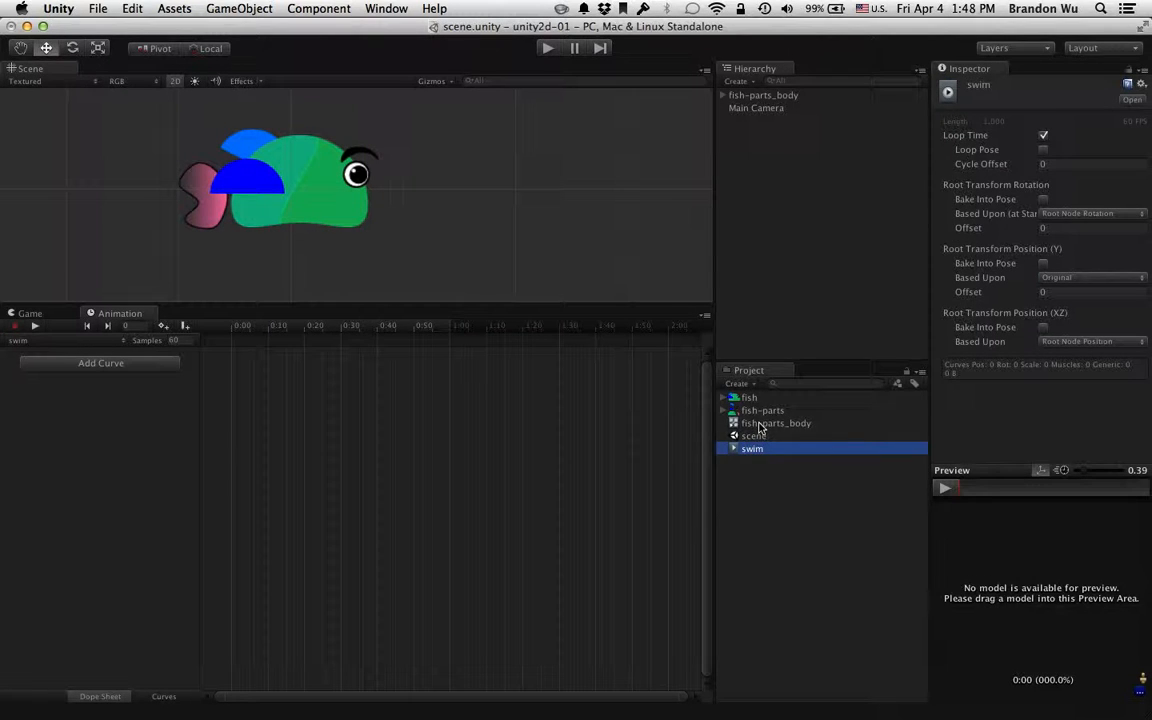
click(760, 424)
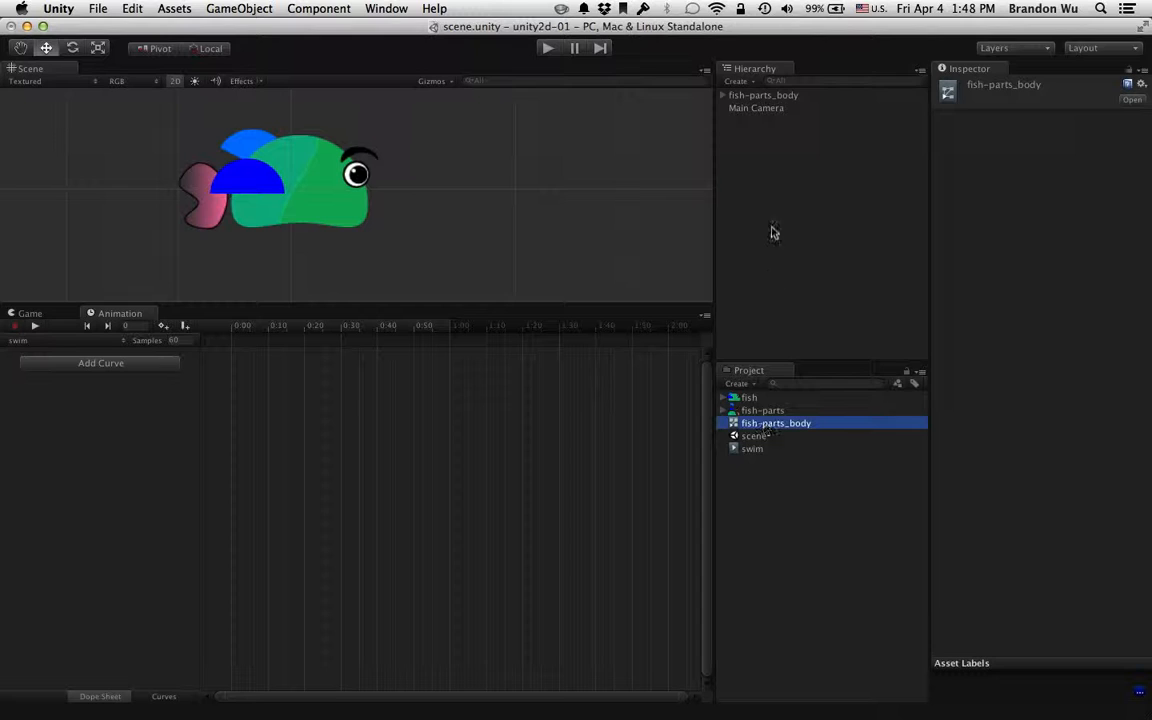
click(776, 96)
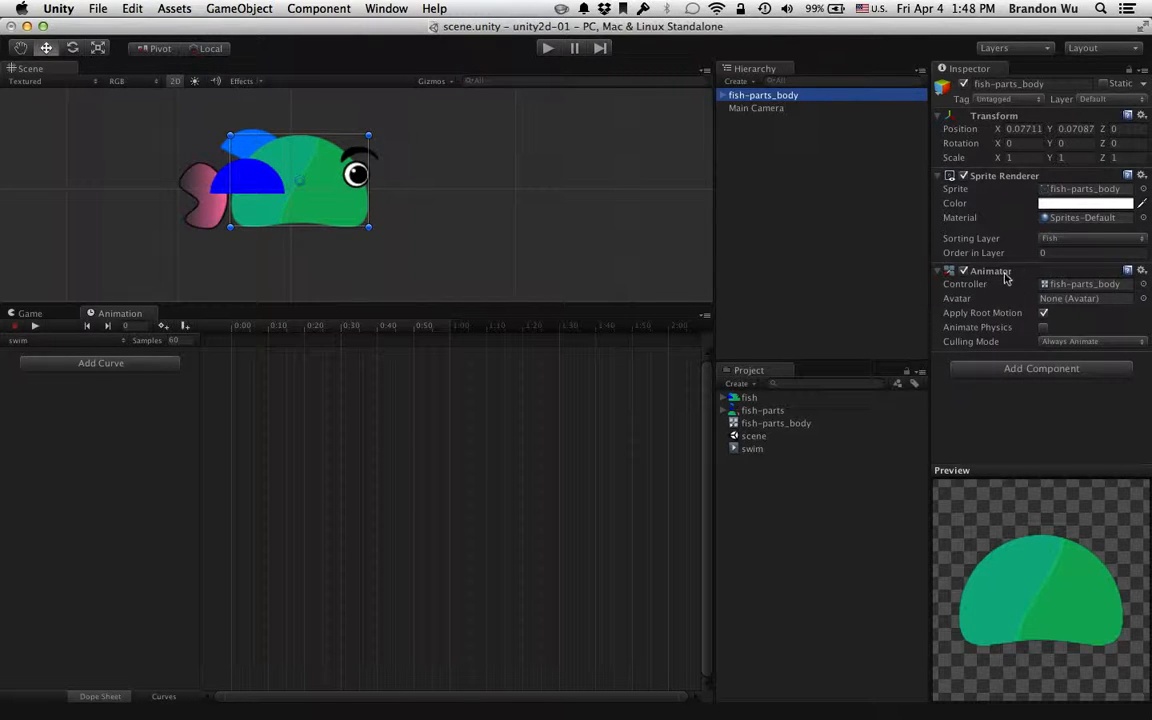
click(1093, 285)
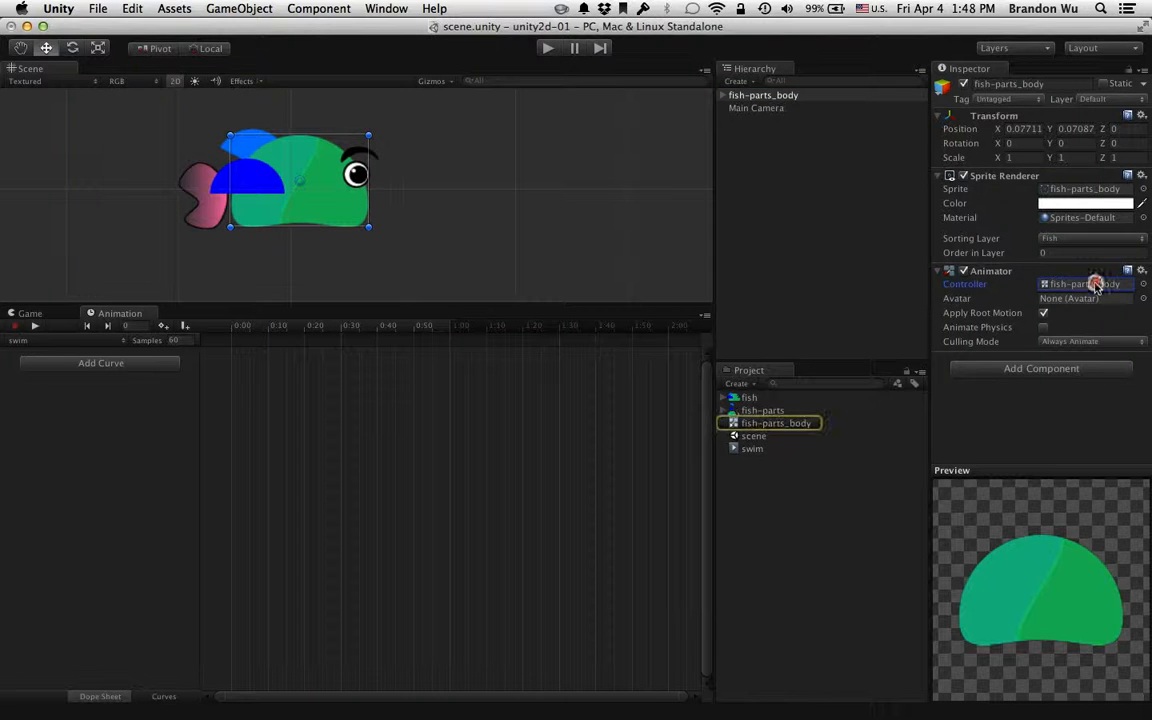
double_click(1082, 287)
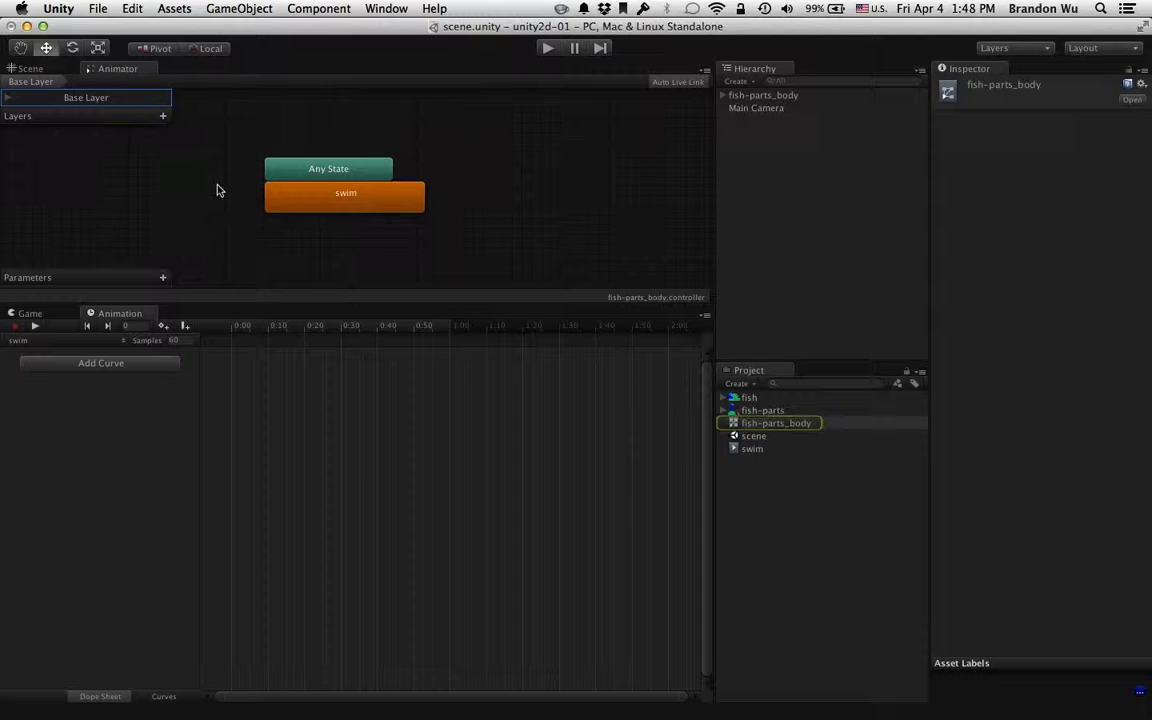
Move the swim state slightly below Any State in the Animator graph and show its properties
mouse_move(291, 200)
mouse_down()
mouse_move(293, 221)
mouse_move(265, 211)
mouse_move(306, 215)
mouse_move(296, 216)
mouse_up()
click(239, 204)
click(283, 211)
click(205, 180)
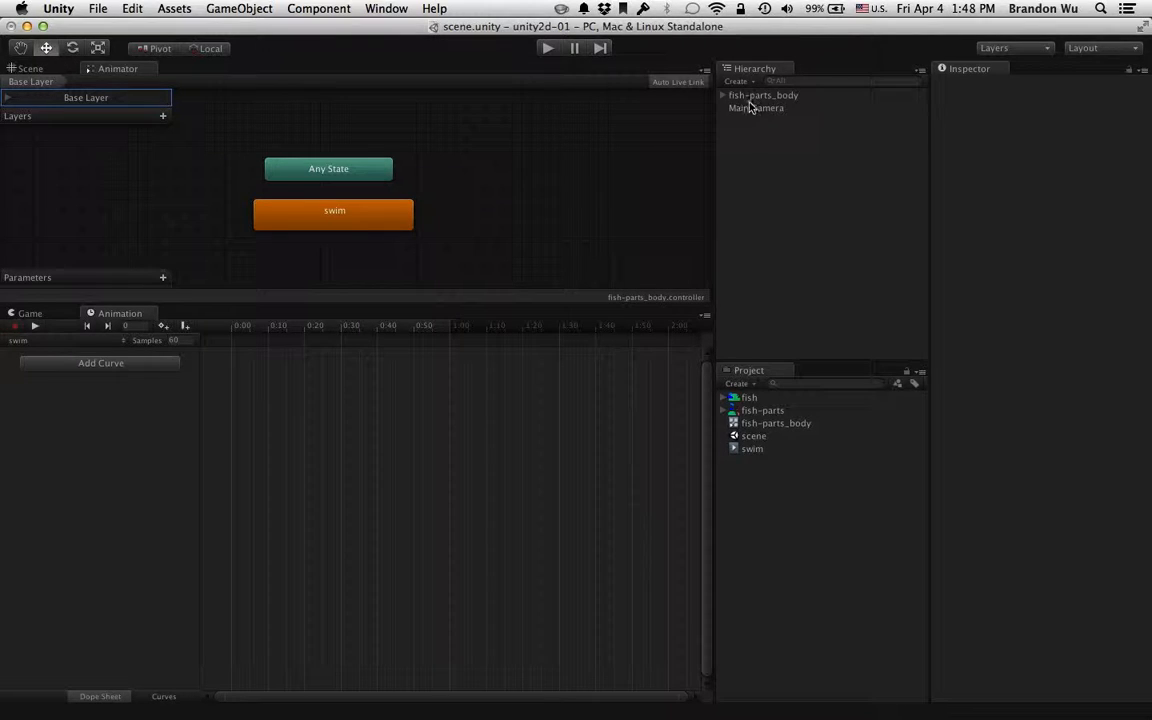
click(319, 218)
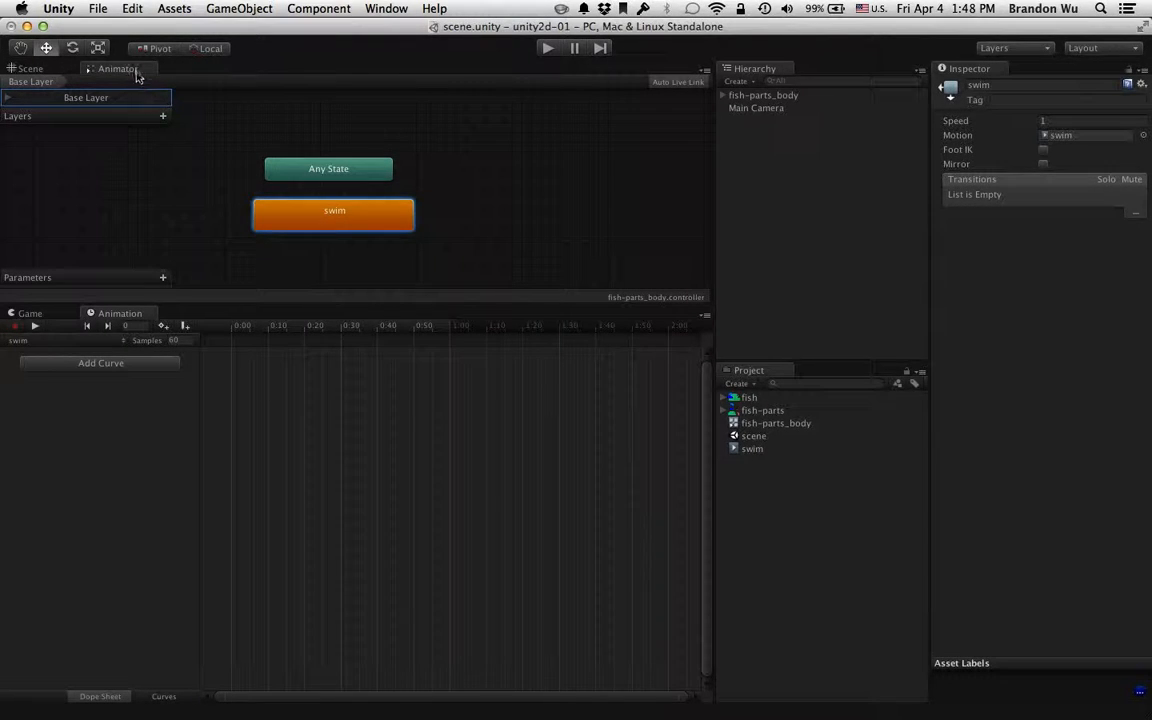
Select fish-parts_body again and return to the Scene view
click(745, 96)
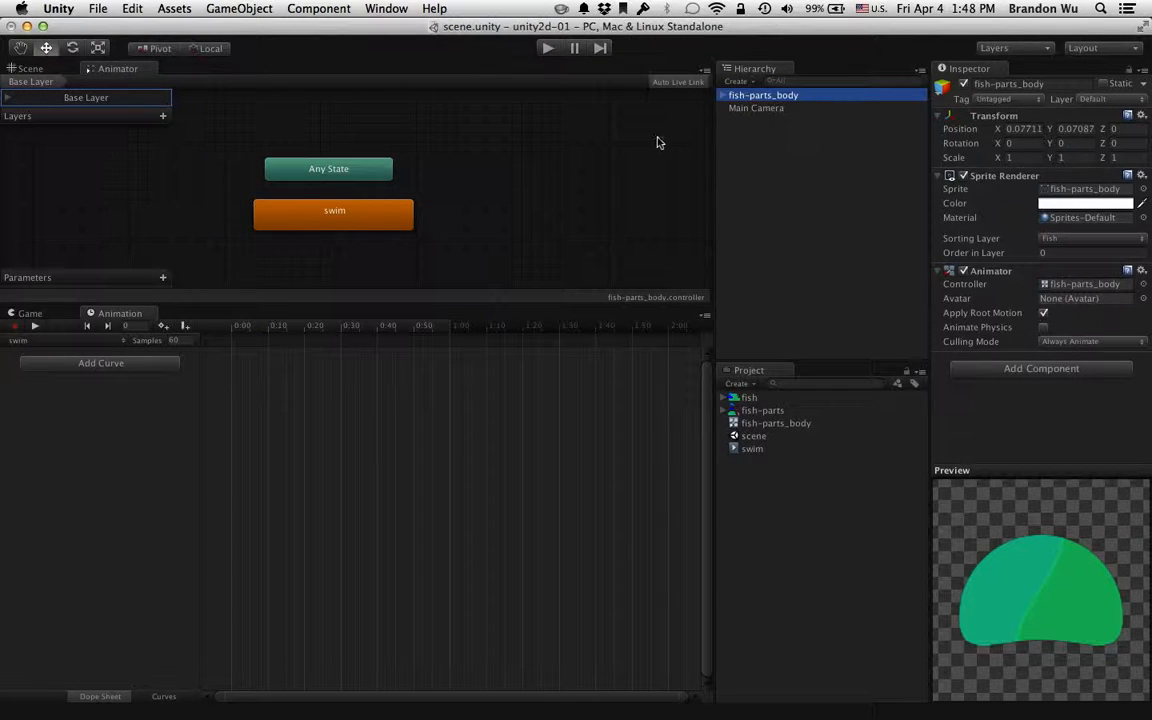
click(82, 341)
click(82, 338)
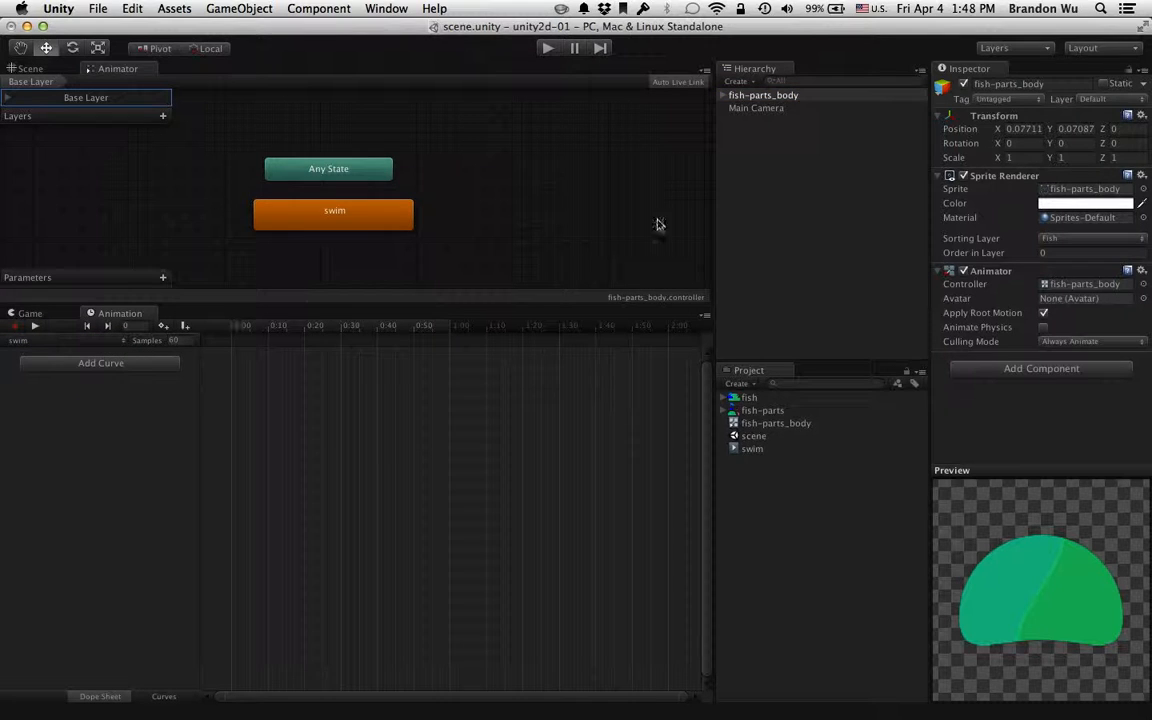
click(29, 68)
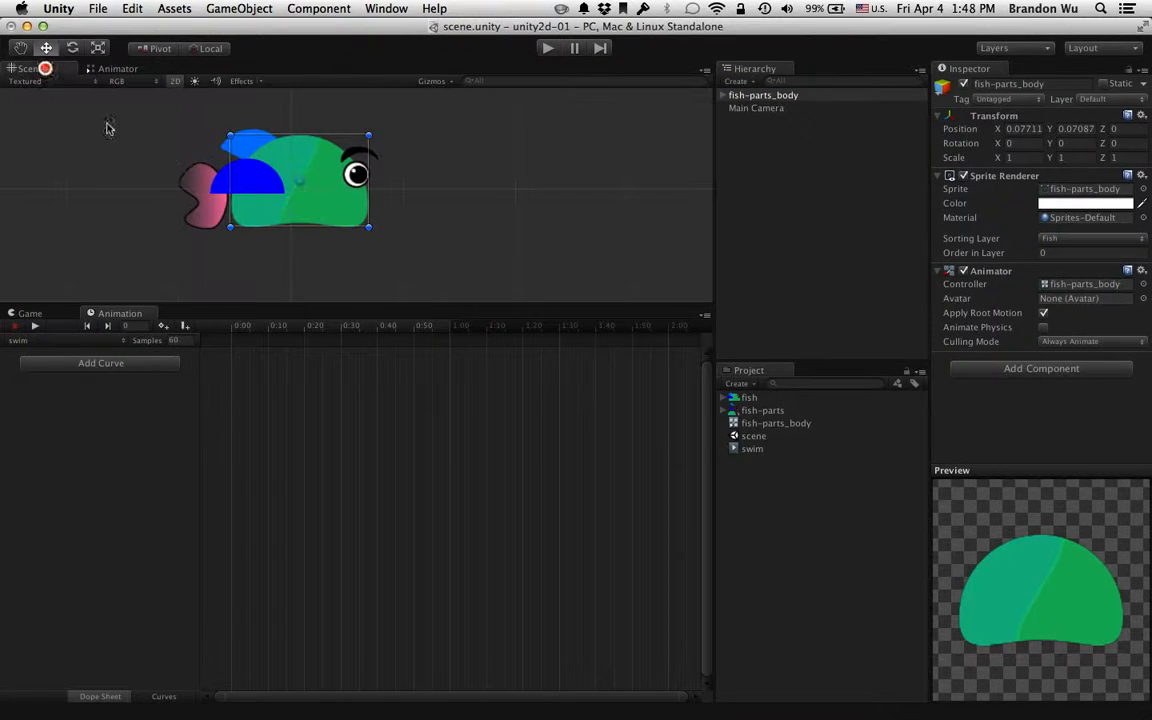
Expand the child parts of fish-parts_body and scrub the swim clip's playhead toward the start of the timeline
middle_drag(183, 128, 240, 128)
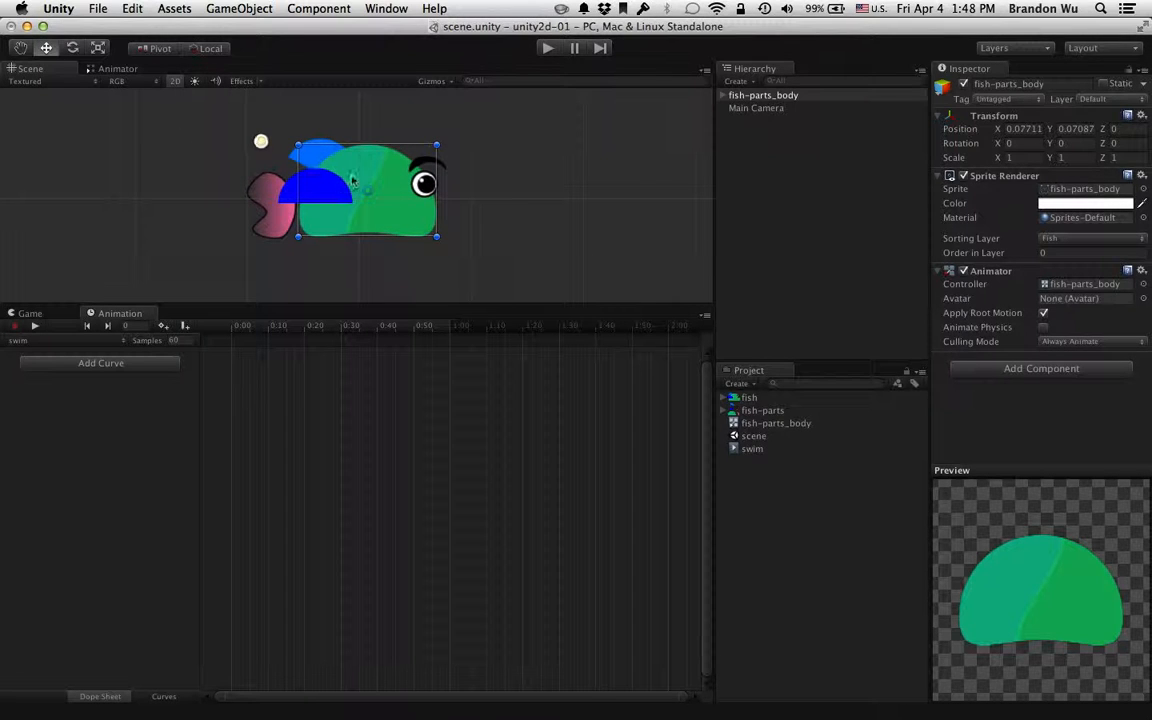
click(721, 95)
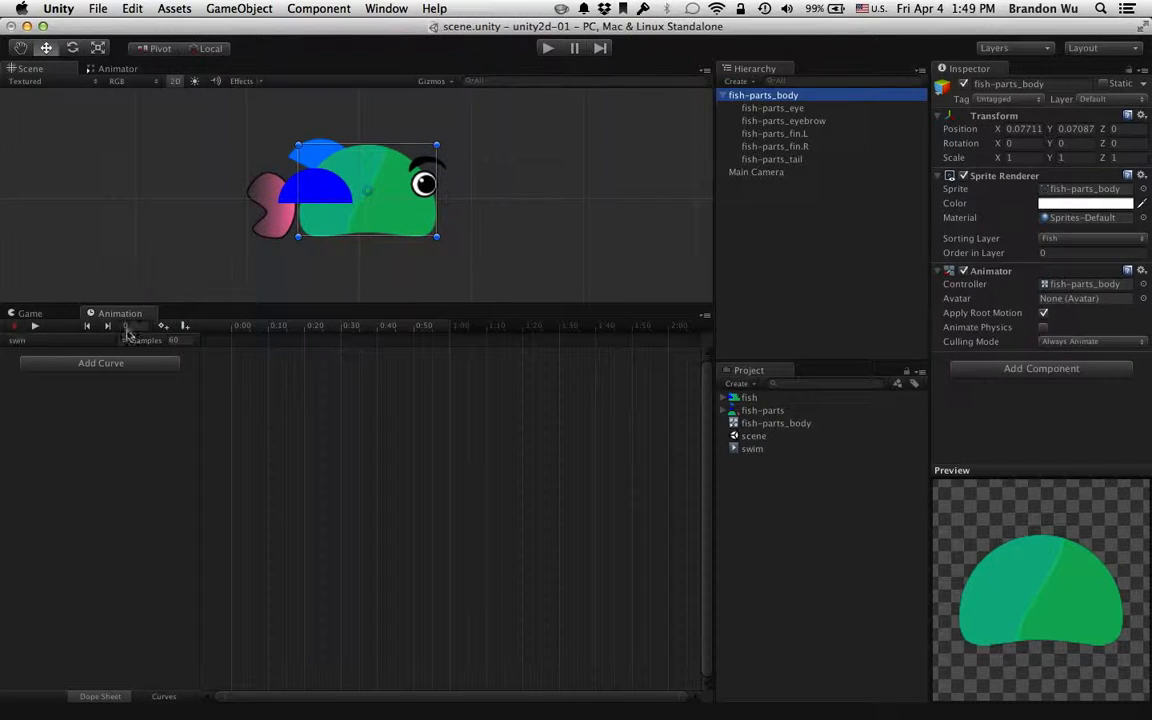
mouse_move(250, 333)
mouse_down()
mouse_move(417, 331)
mouse_move(229, 329)
mouse_up()
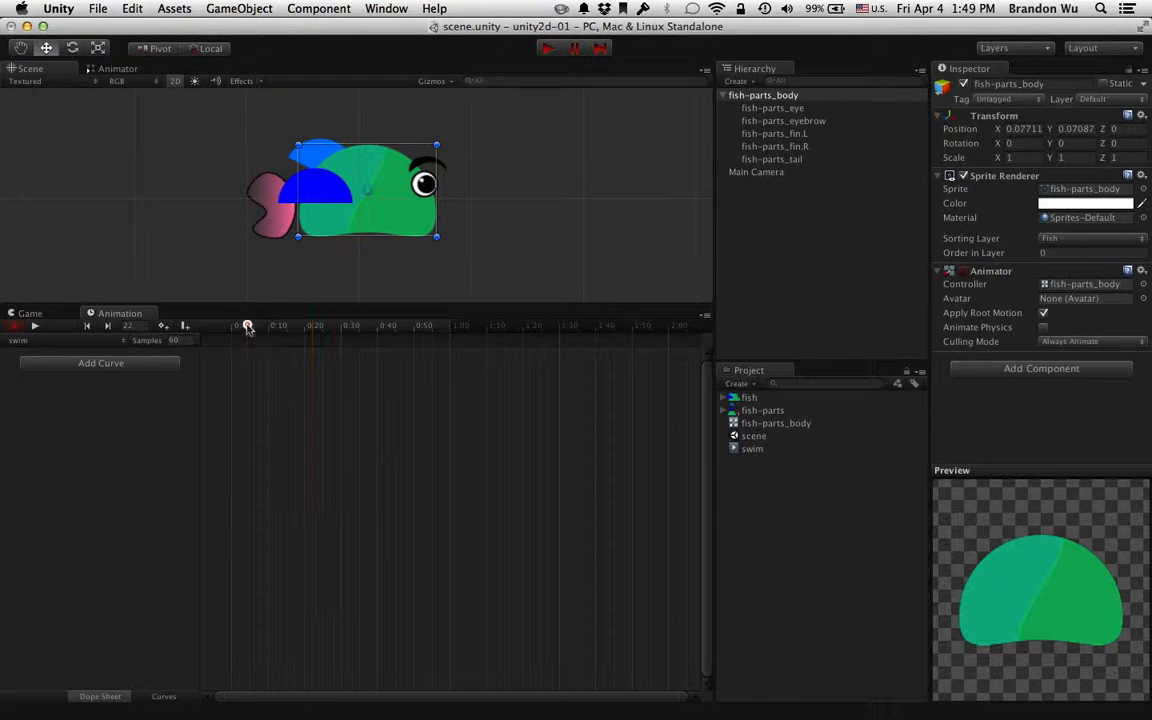
Look through the fin and tail child parts and select fish-parts_fin.L for animating in the swim clip
scroll(318, 380, down, 3)
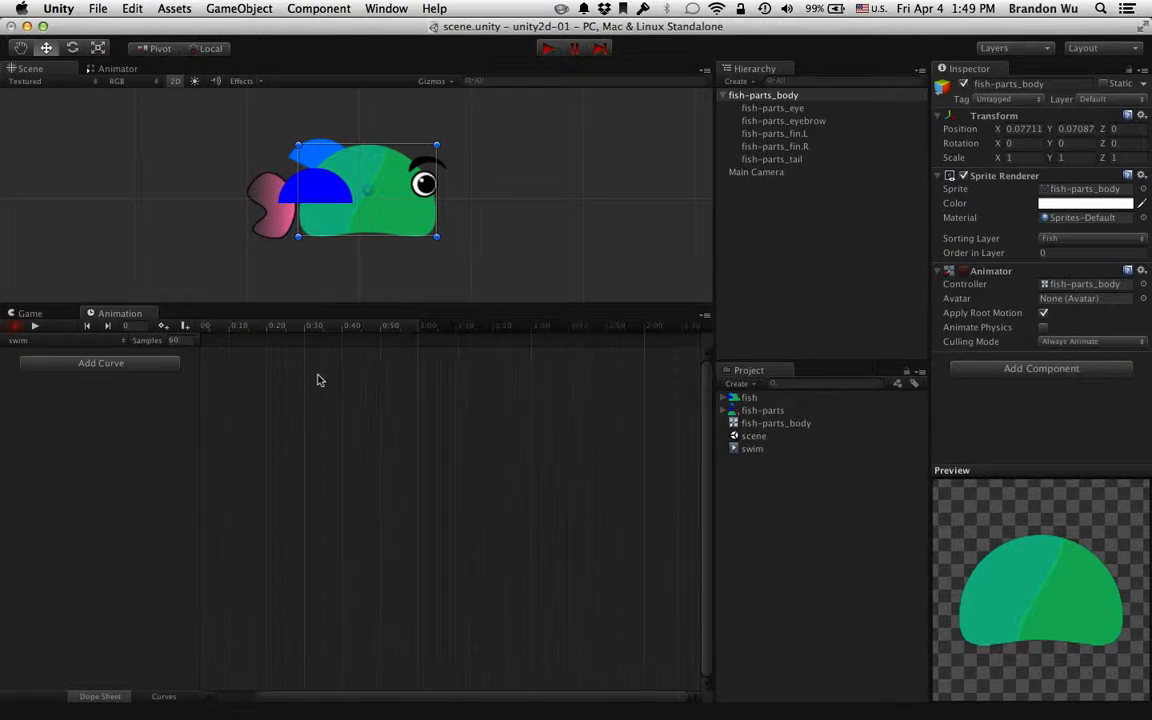
middle_drag(316, 405, 435, 428)
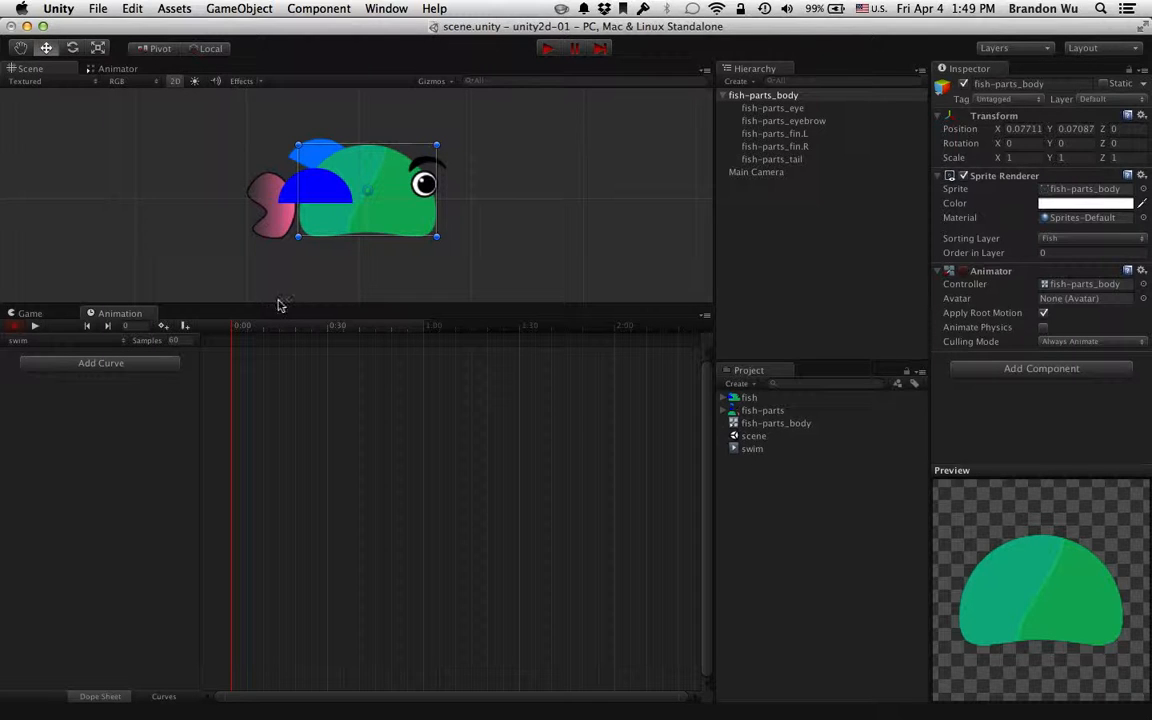
click(792, 129)
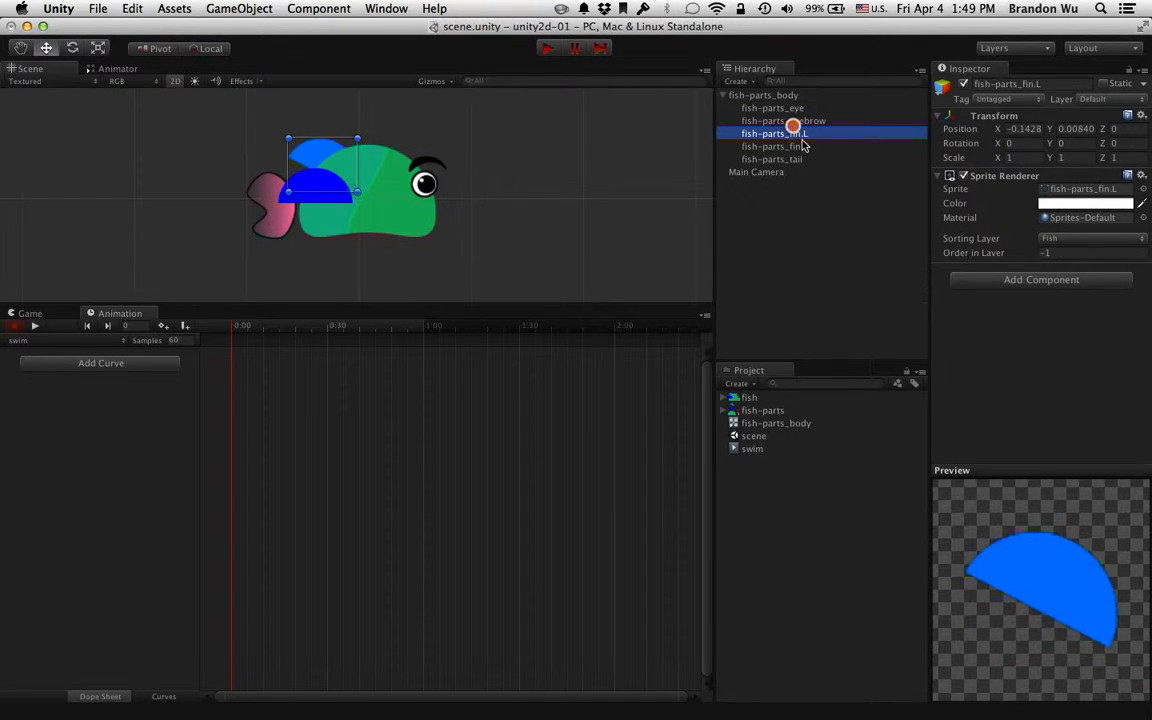
click(803, 156)
click(804, 147)
click(804, 134)
scroll(380, 135, up, 3)
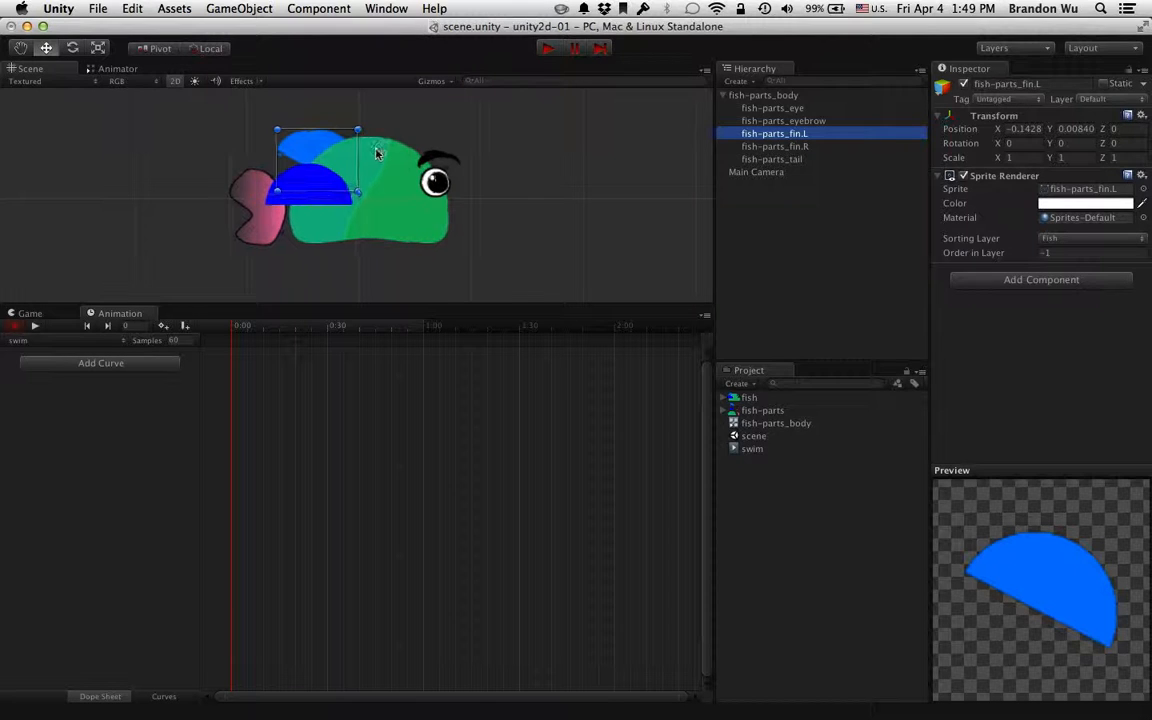
middle_drag(380, 150, 397, 180)
scroll(397, 196, up, 1)
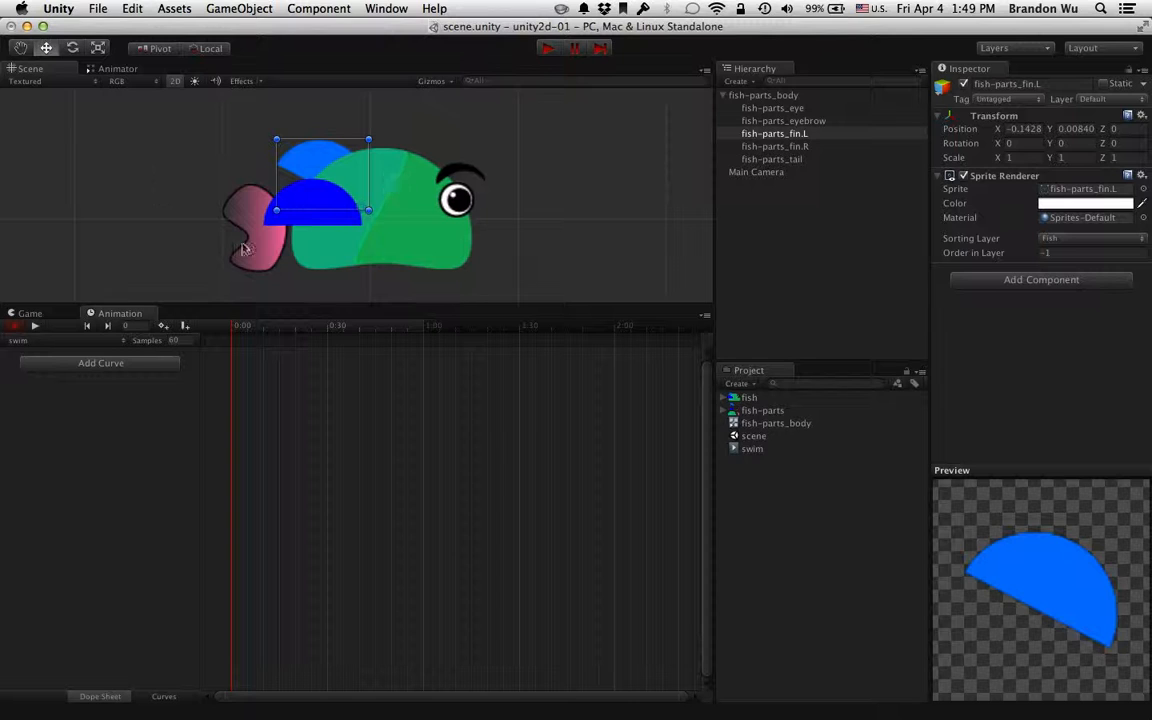
With recording on, keyframe a rotation of fish-parts_fin.L to about 67.5 degrees at frame 30 of the swim clip
click(16, 330)
click(16, 330)
click(16, 330)
click(16, 330)
click(238, 329)
drag(238, 329, 224, 328)
click(329, 329)
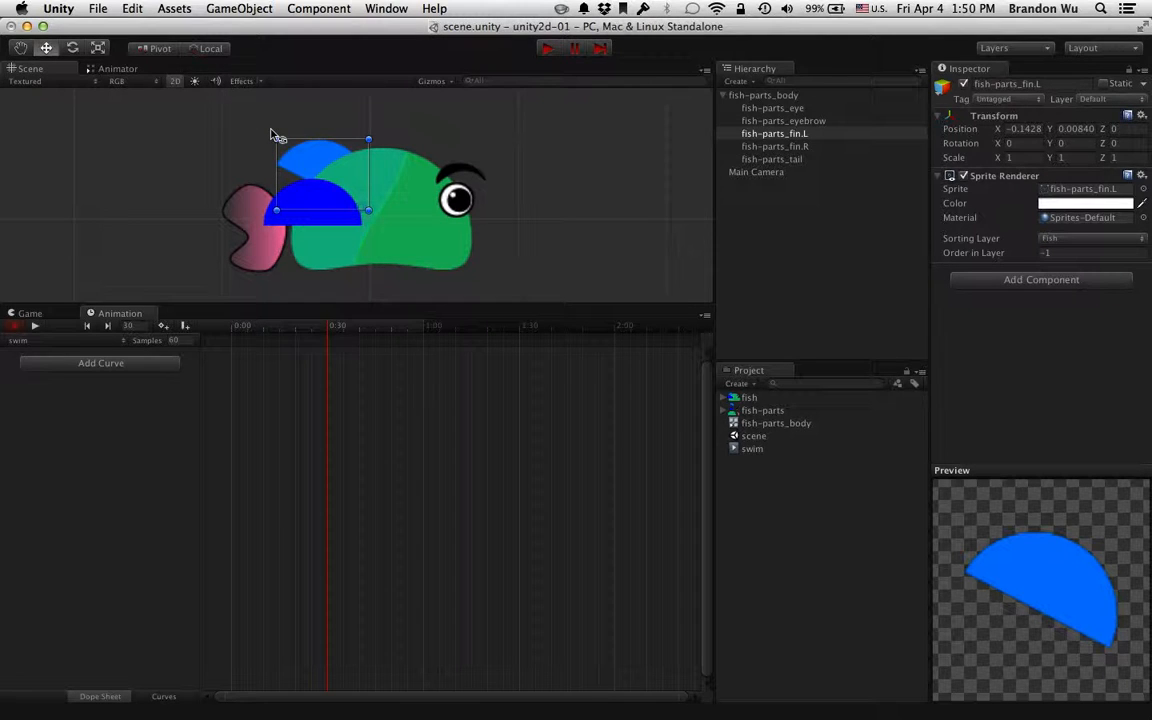
drag(275, 137, 253, 281)
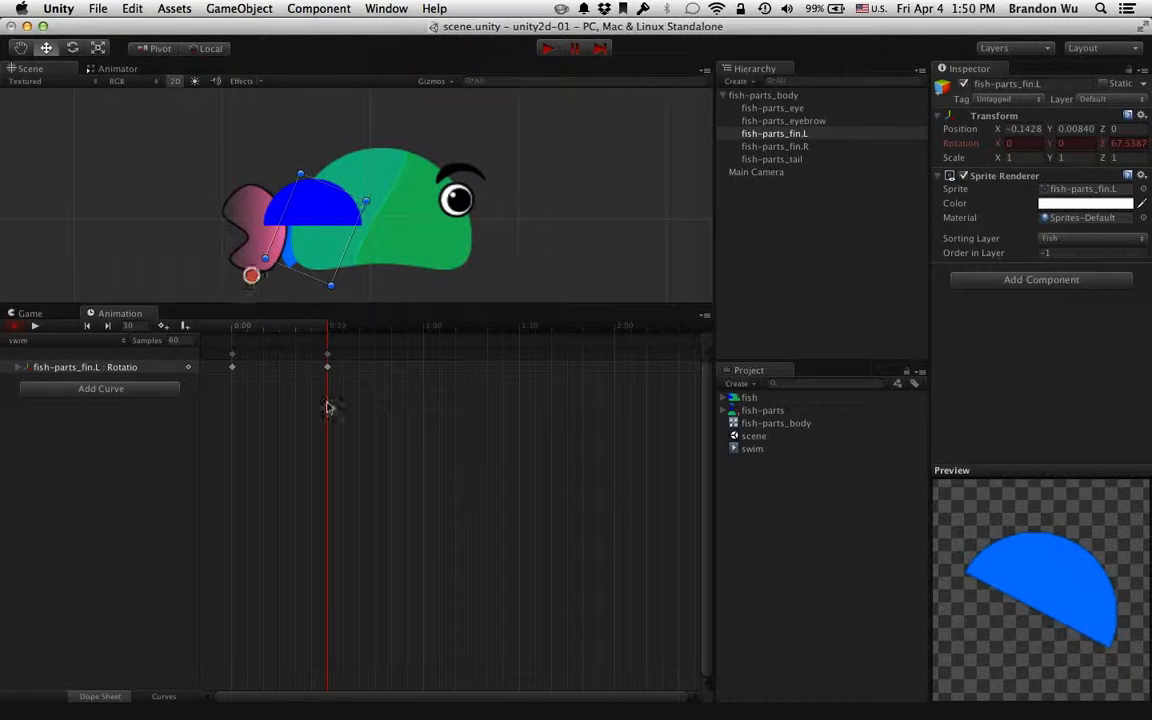
Compare the left fin's poses at the 0:00 and 0:30 rotation keyframes
click(233, 368)
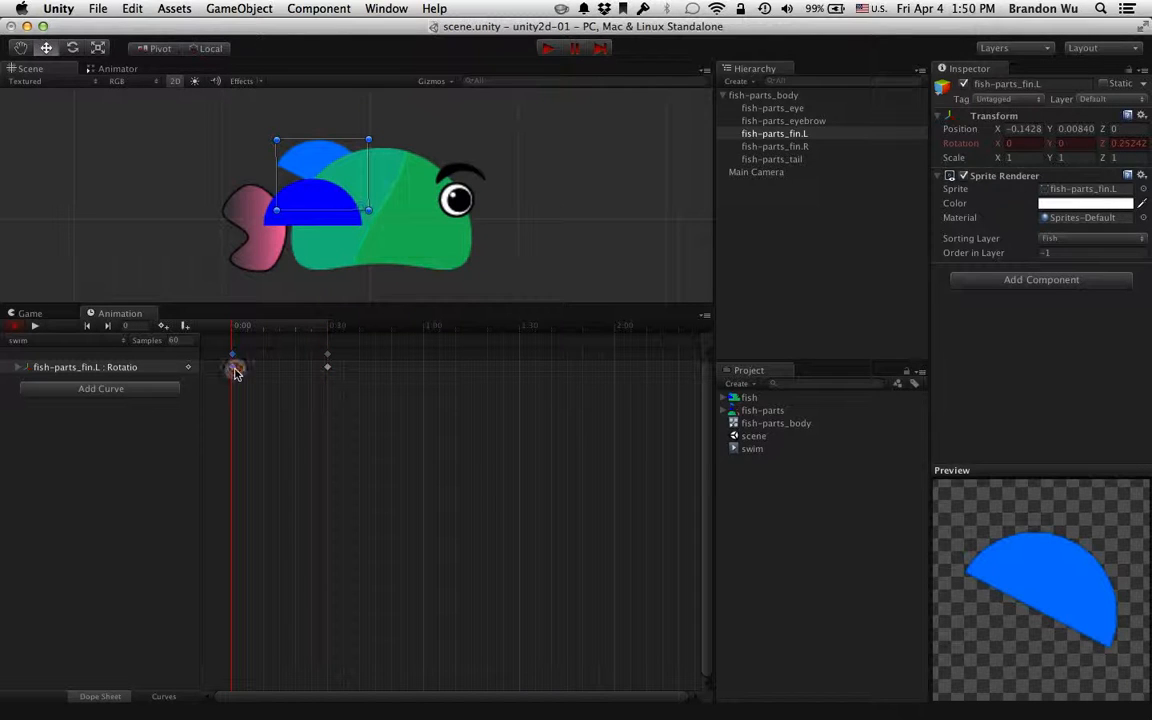
click(328, 367)
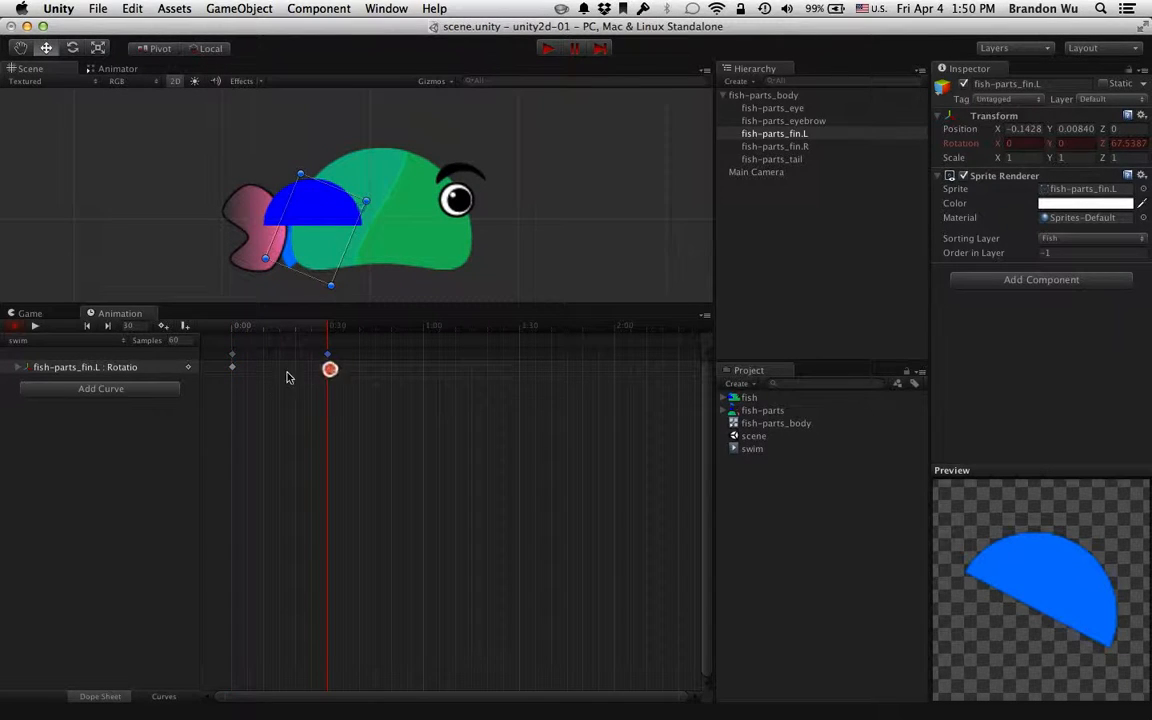
click(233, 368)
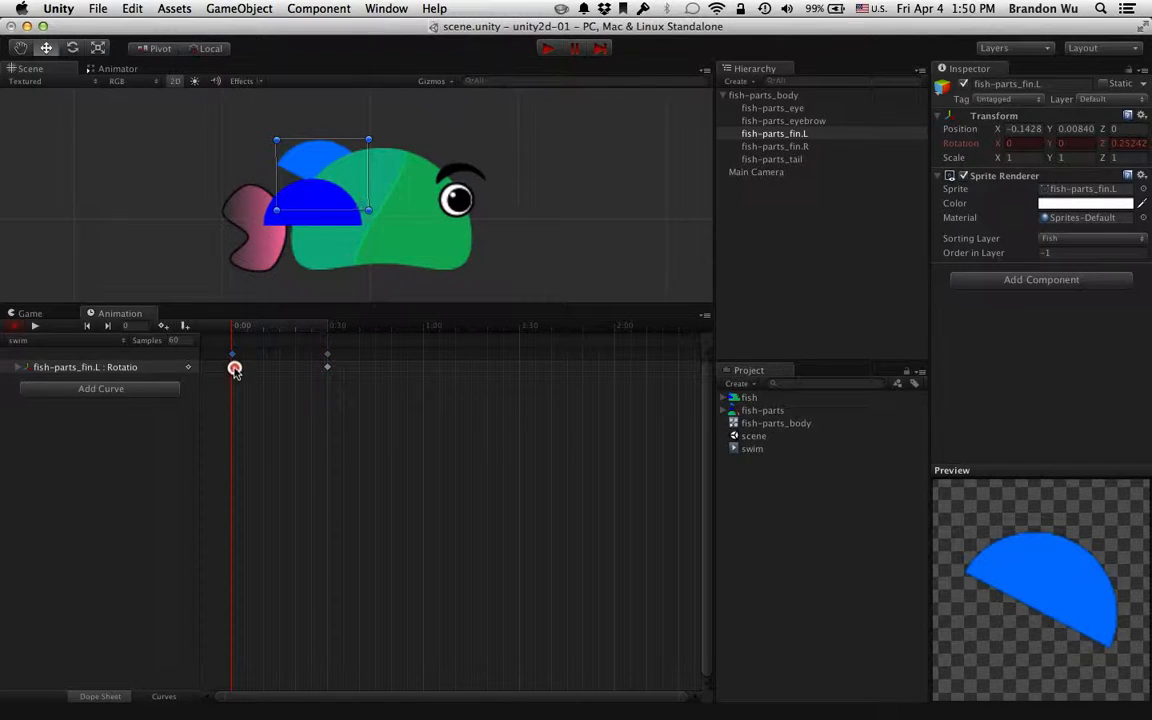
click(328, 367)
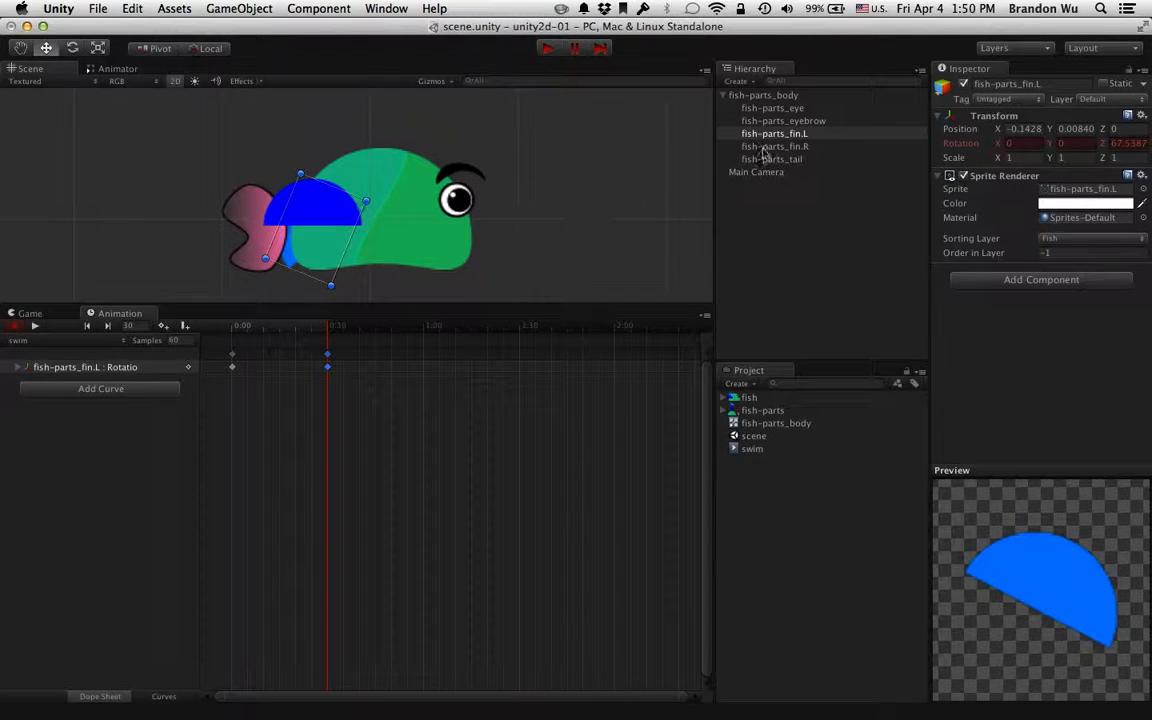
Preview the swim clip from its start, stop playback, and return the playhead to frame 30
drag(262, 331, 214, 345)
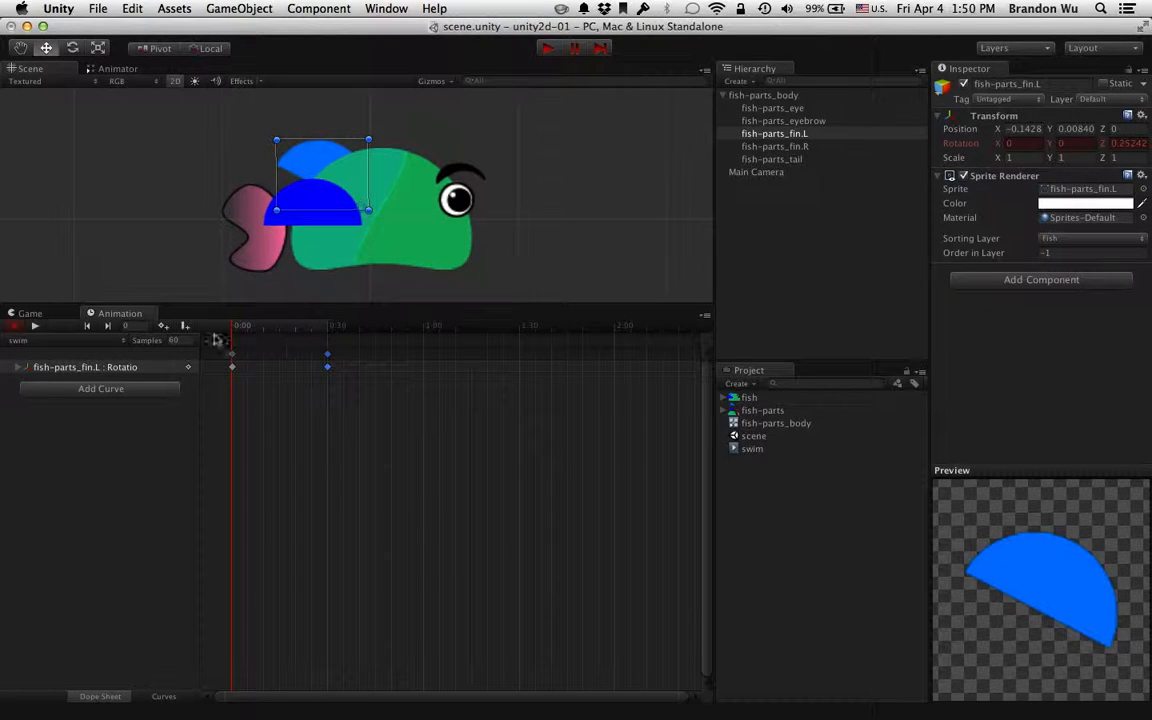
click(36, 327)
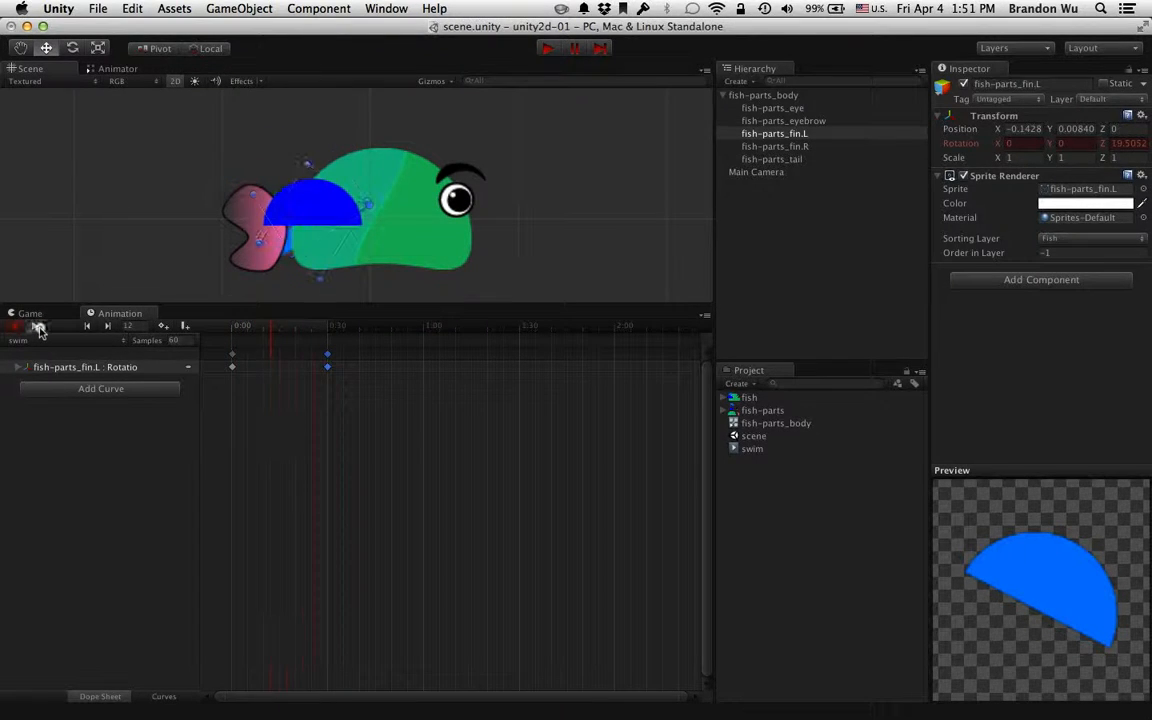
click(36, 327)
mouse_move(314, 327)
mouse_down()
mouse_move(226, 334)
mouse_move(388, 333)
mouse_move(277, 333)
mouse_move(326, 331)
mouse_up()
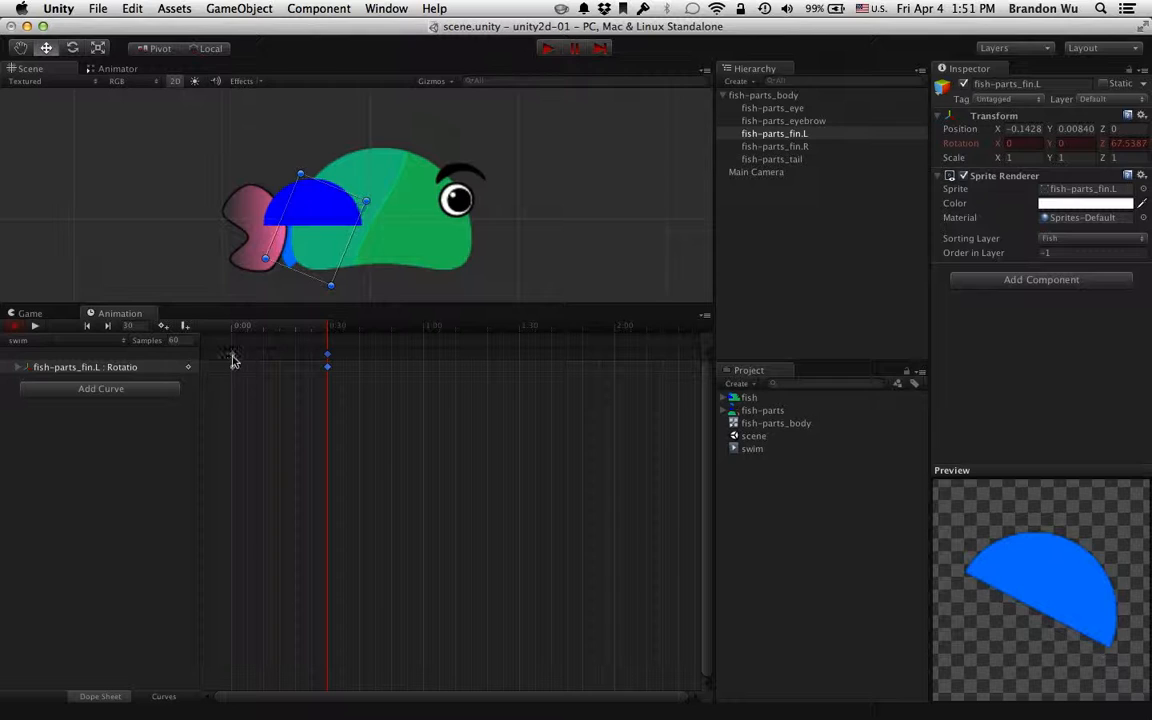
Expand the fish-parts_fin.L rotation track and inspect its Rotation.z values at the 0:00 and 0:30 keyframes
click(232, 358)
click(292, 163)
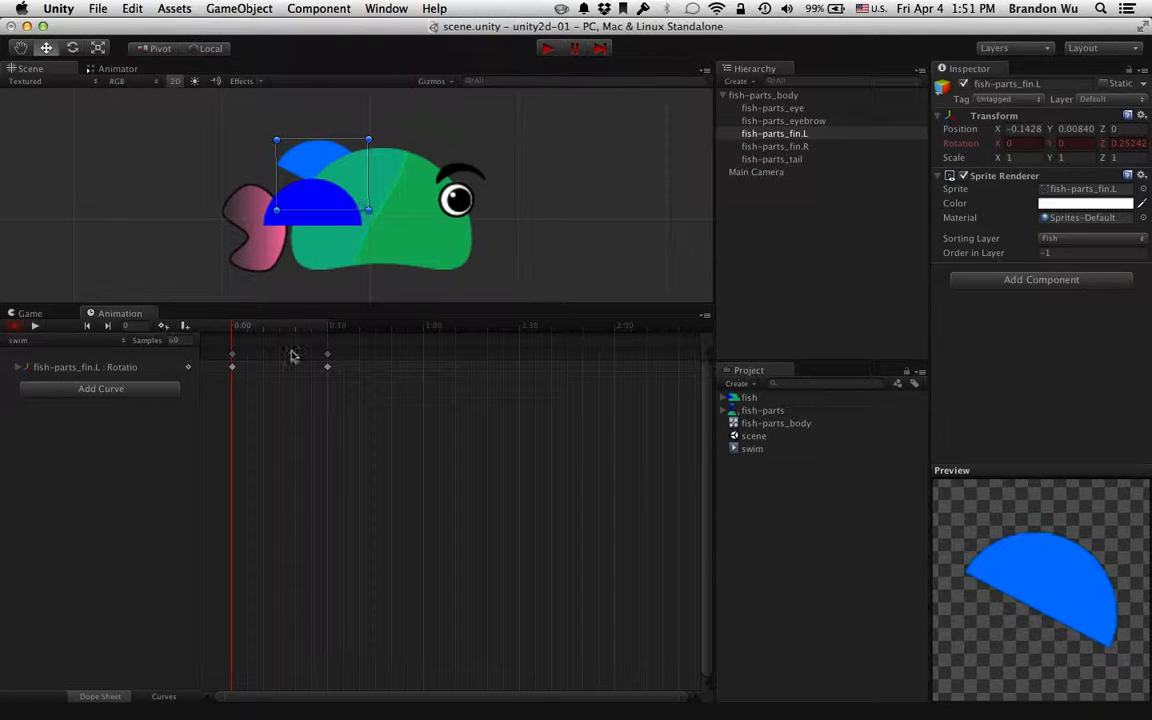
mouse_move(237, 331)
mouse_down()
mouse_move(262, 330)
mouse_move(228, 330)
mouse_up()
click(231, 355)
click(16, 369)
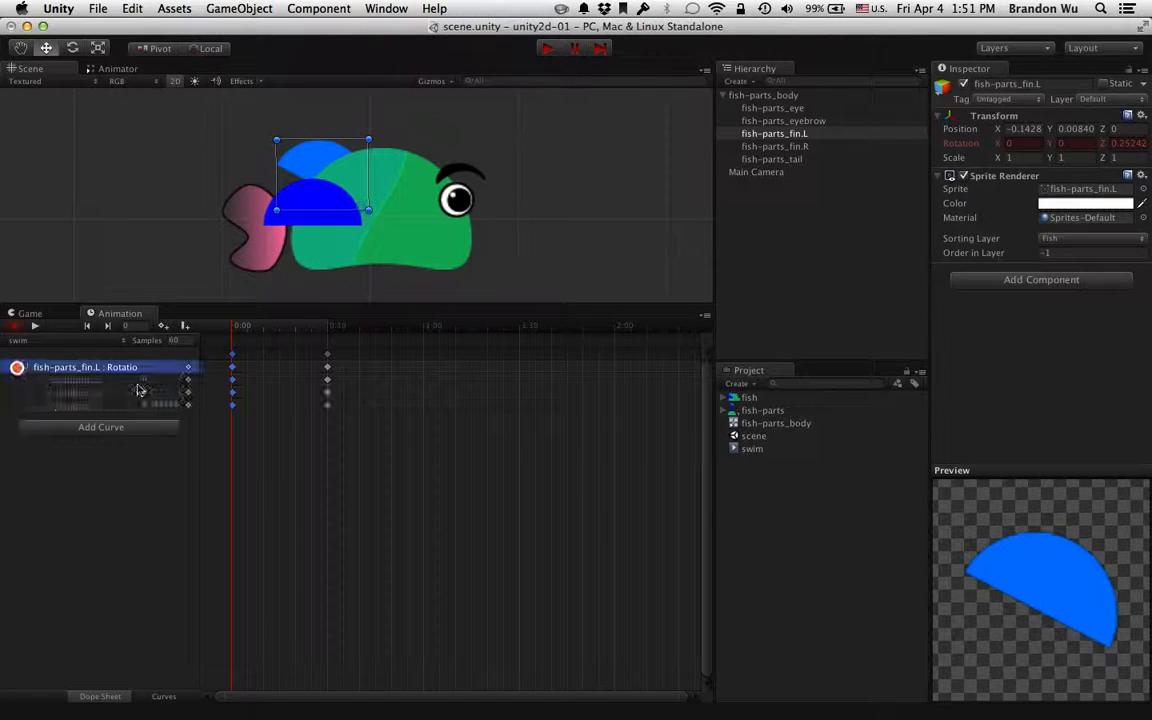
click(229, 330)
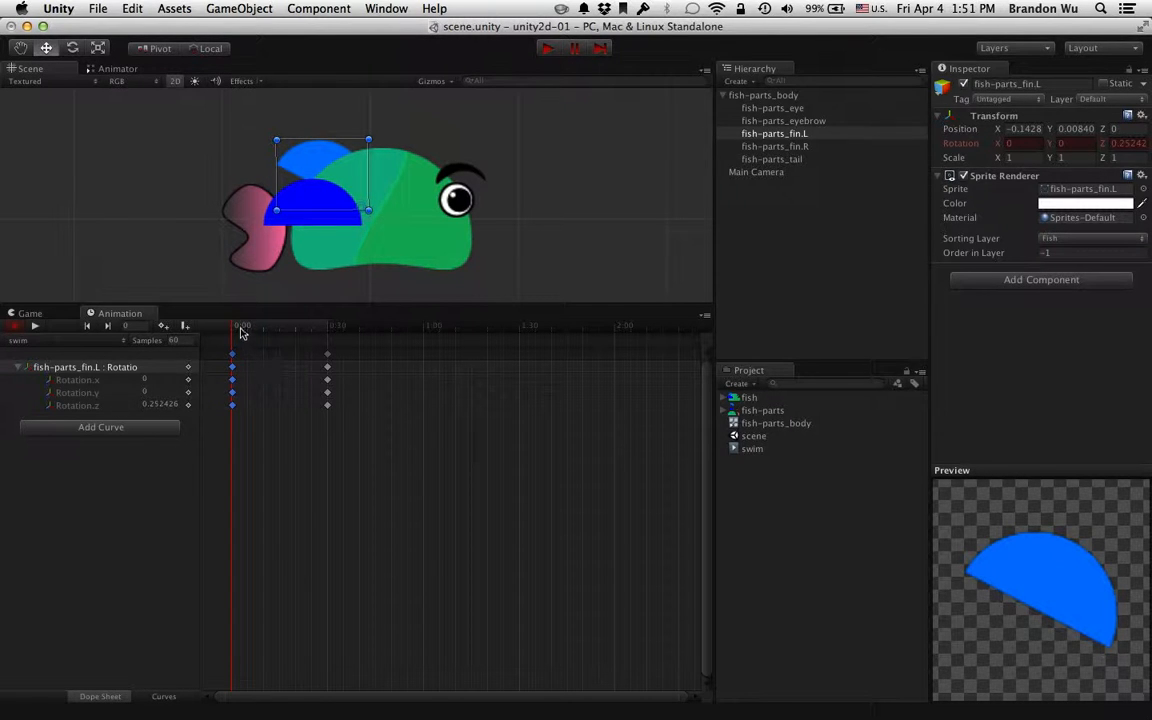
mouse_move(240, 333)
mouse_down()
mouse_move(278, 329)
mouse_move(231, 331)
mouse_up()
click(327, 405)
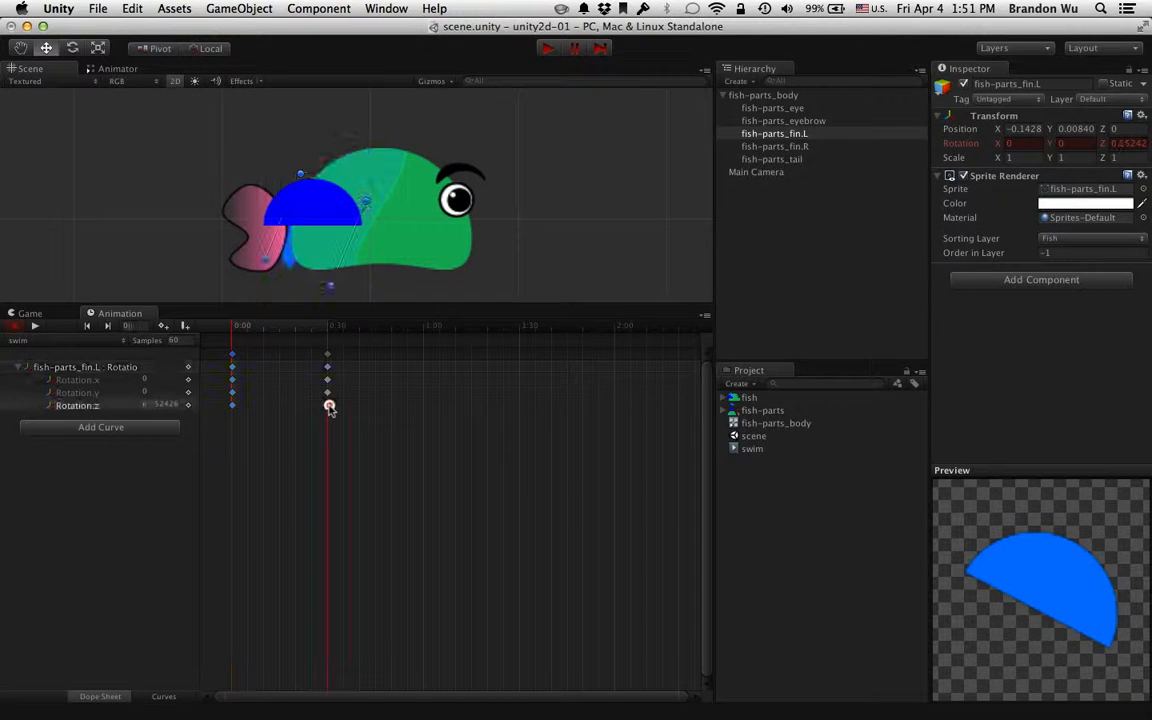
drag(286, 332, 327, 330)
At 1:00, discard a trial key on all rotation channels and add a keyframe only to fish-parts_fin.L's Rotation.z
drag(244, 326, 423, 330)
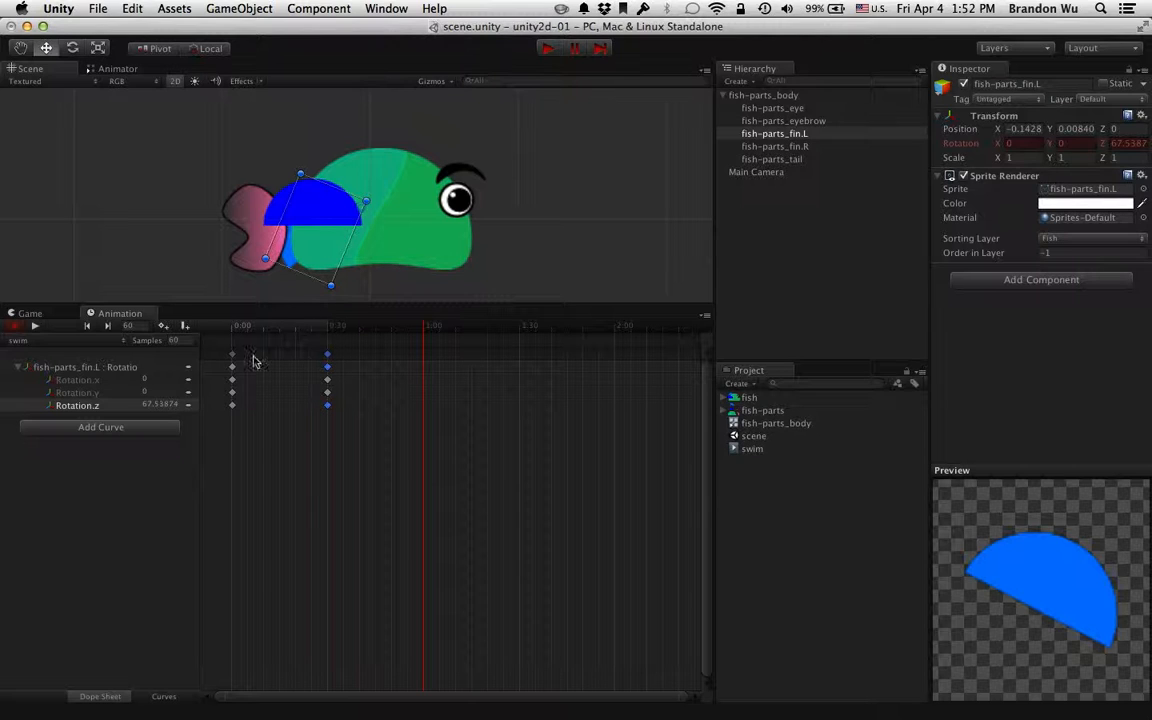
double_click(423, 356)
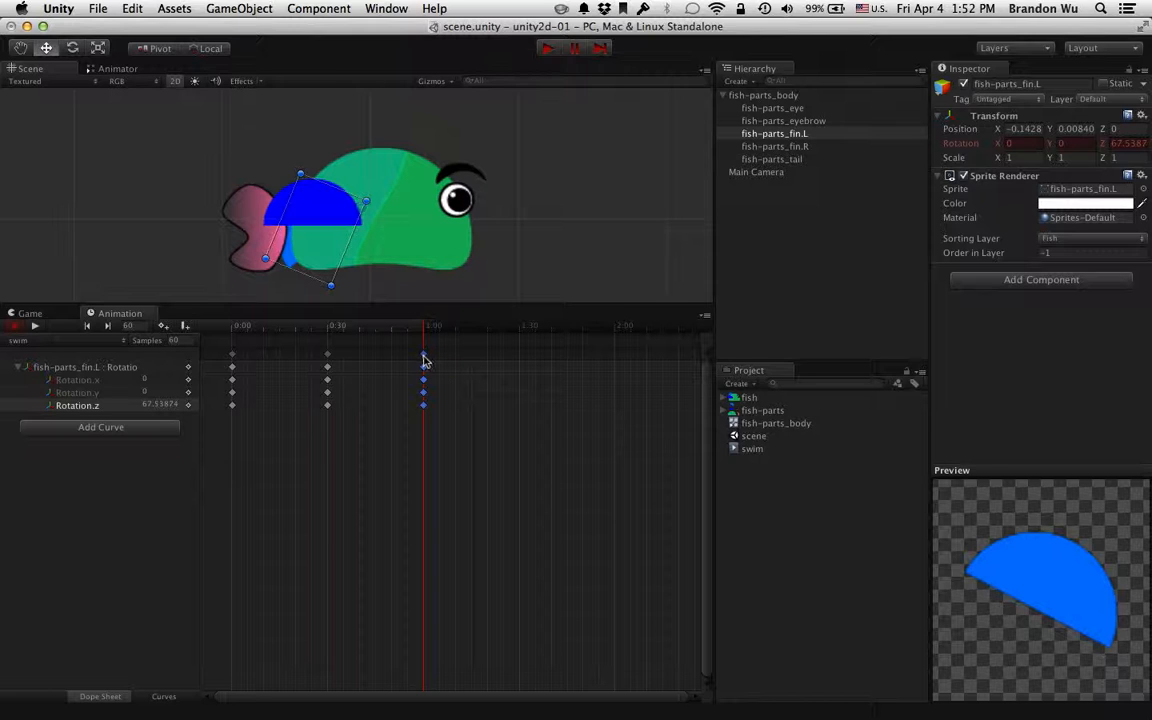
key(BackSpace)
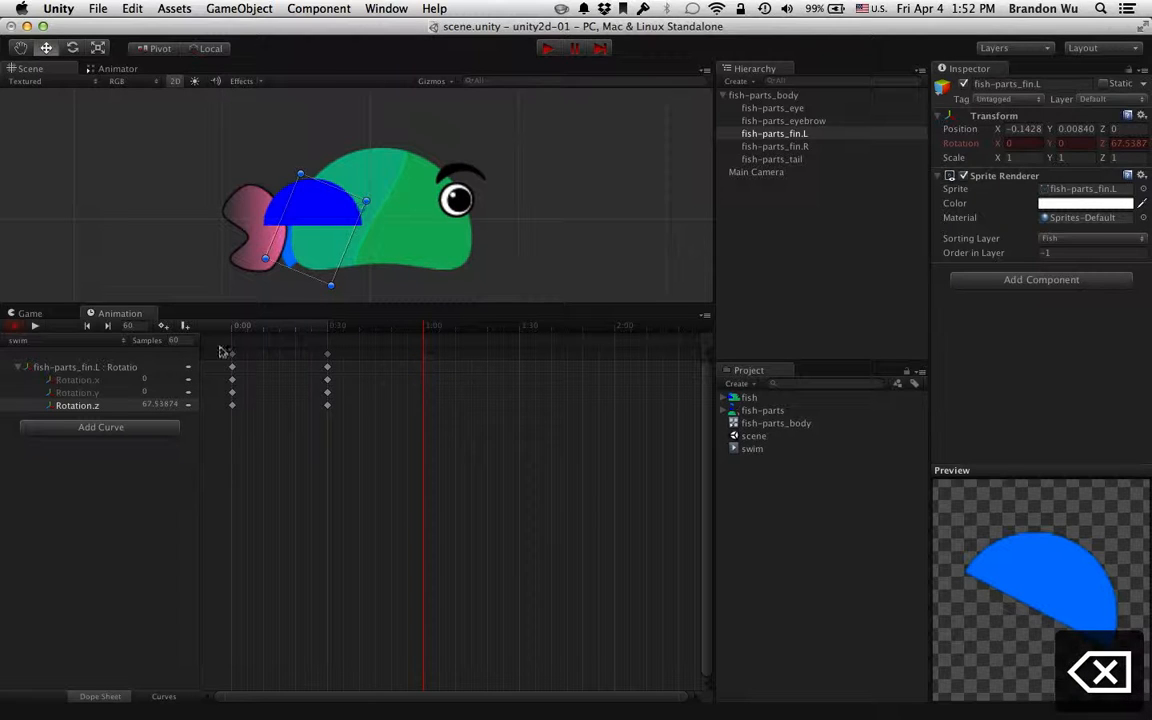
click(163, 327)
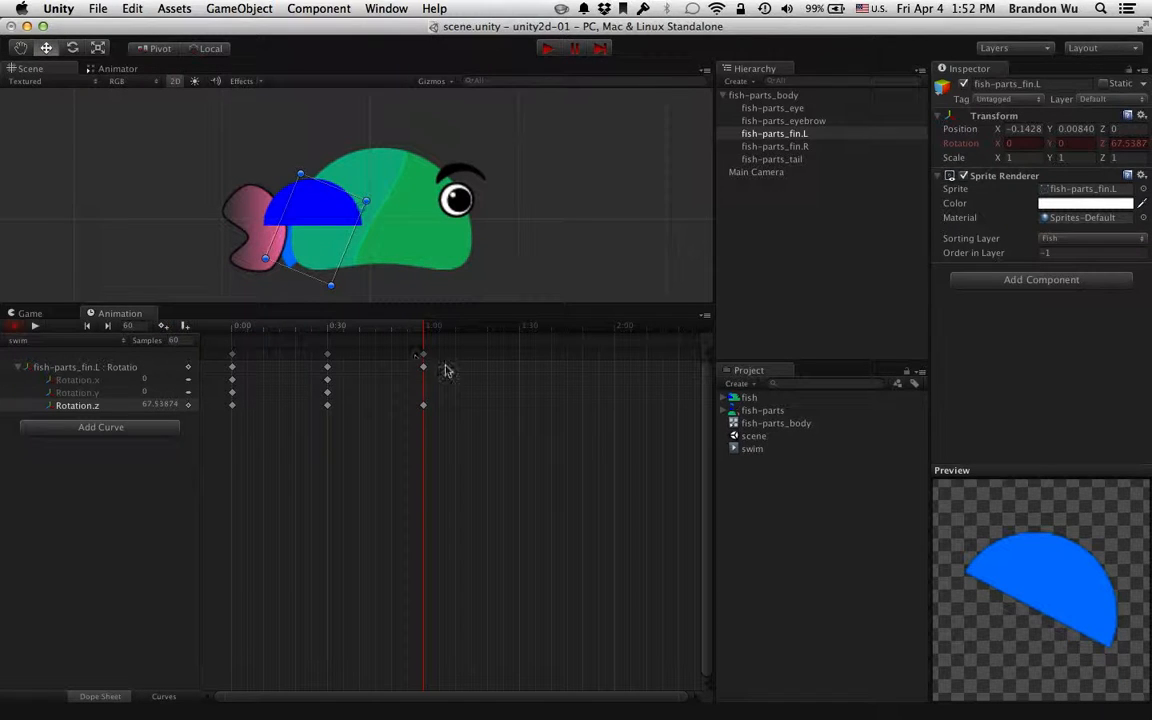
click(424, 408)
Copy the left fin's Rotation.z keyframe from 0:00 onto the one at 1:00
click(233, 406)
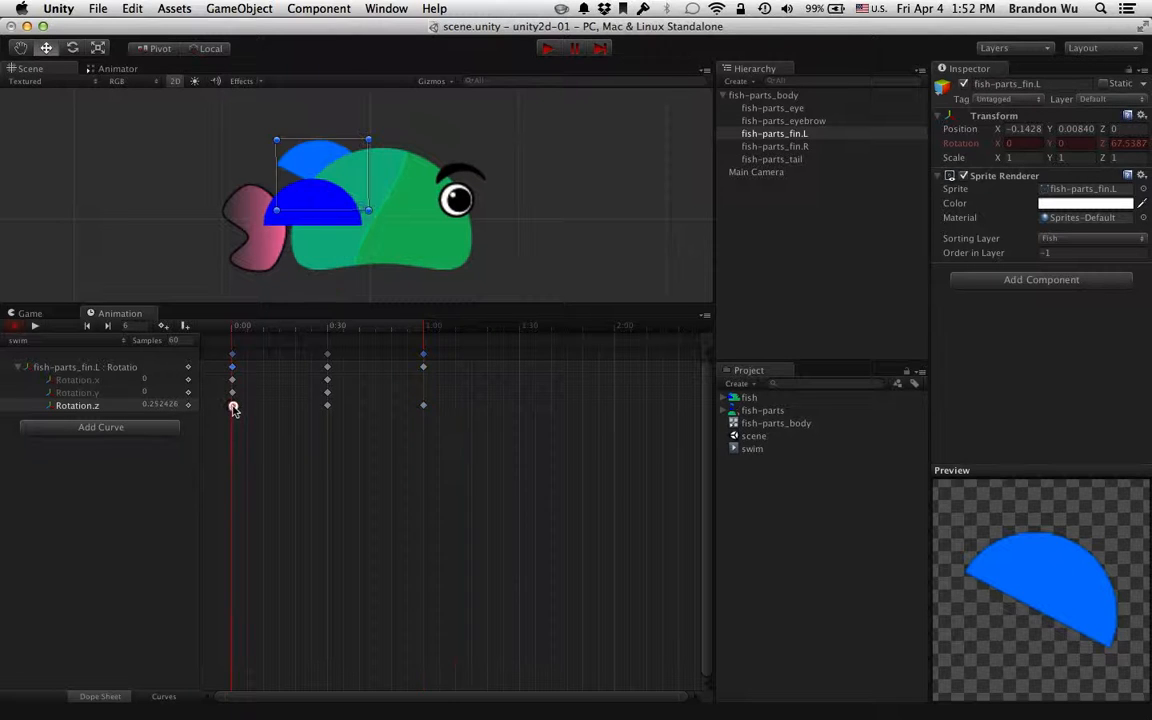
click(238, 328)
drag(238, 330, 234, 415)
click(232, 406)
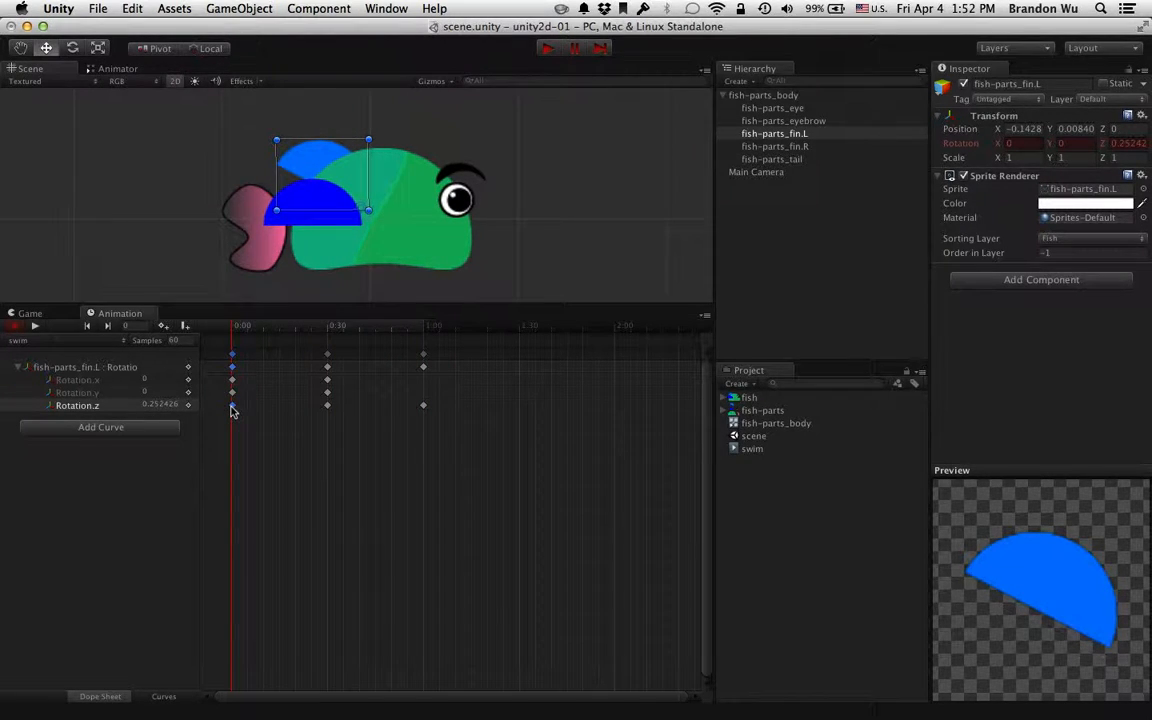
key(super+c)
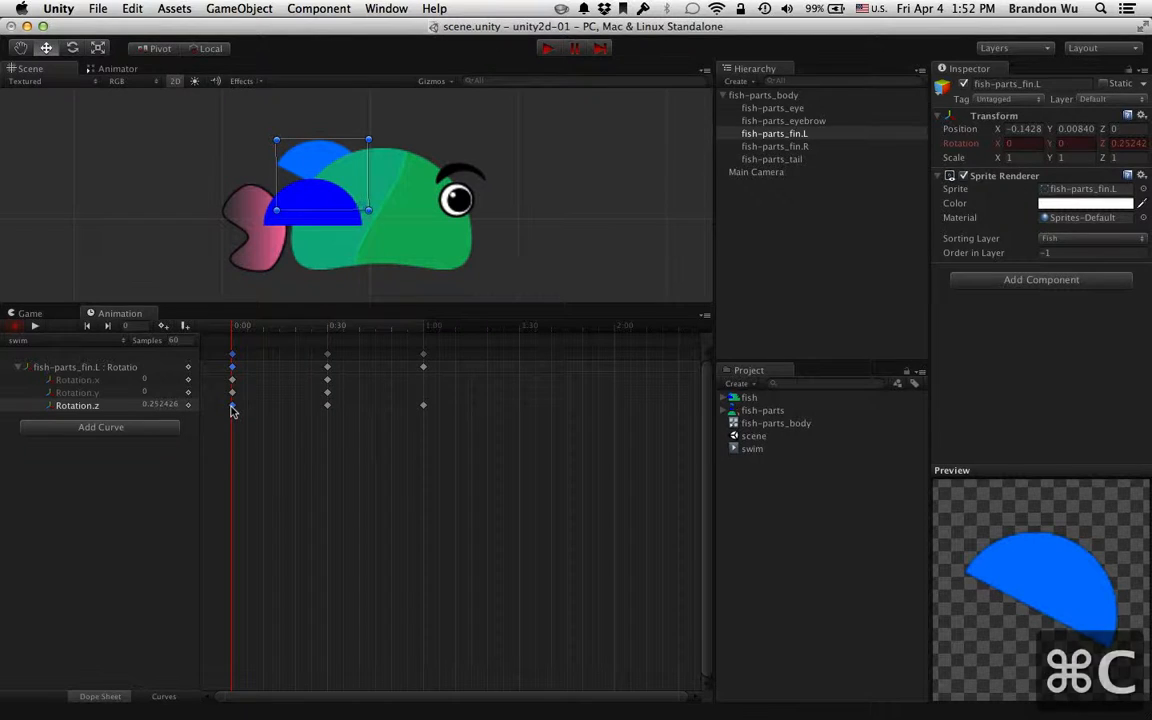
click(423, 406)
key(super+v)
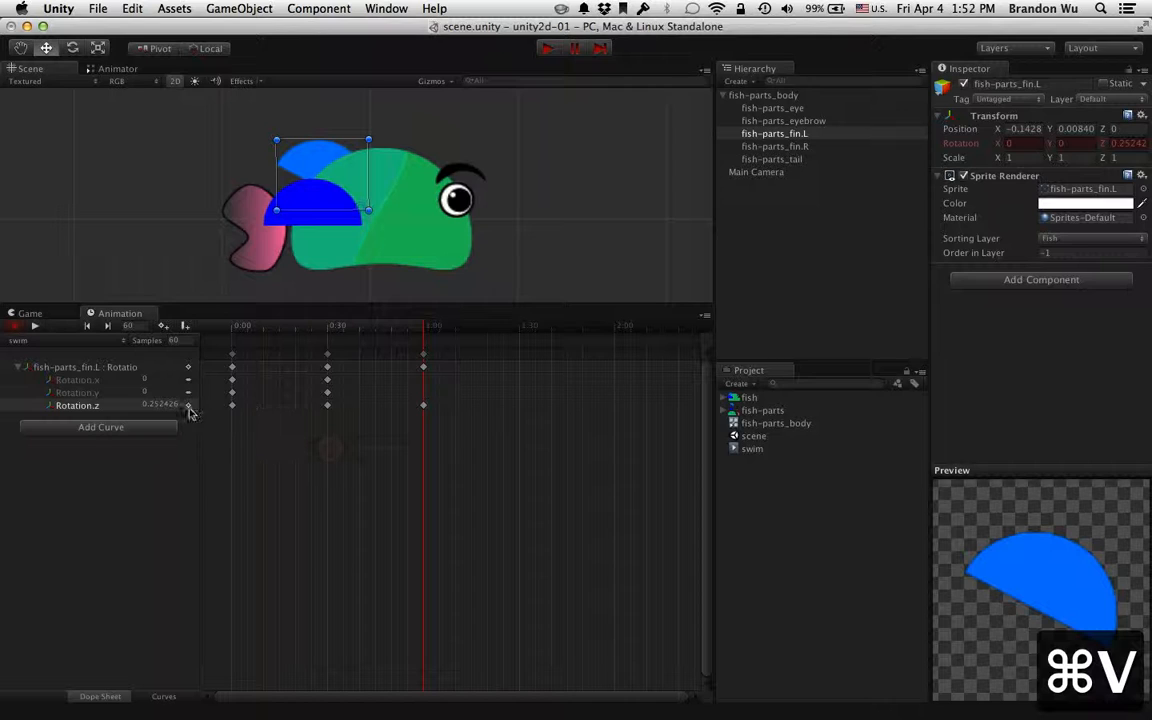
Scrub and play the left fin's rotation loop, then collapse its rotation track and return the playhead to 0:00
click(231, 404)
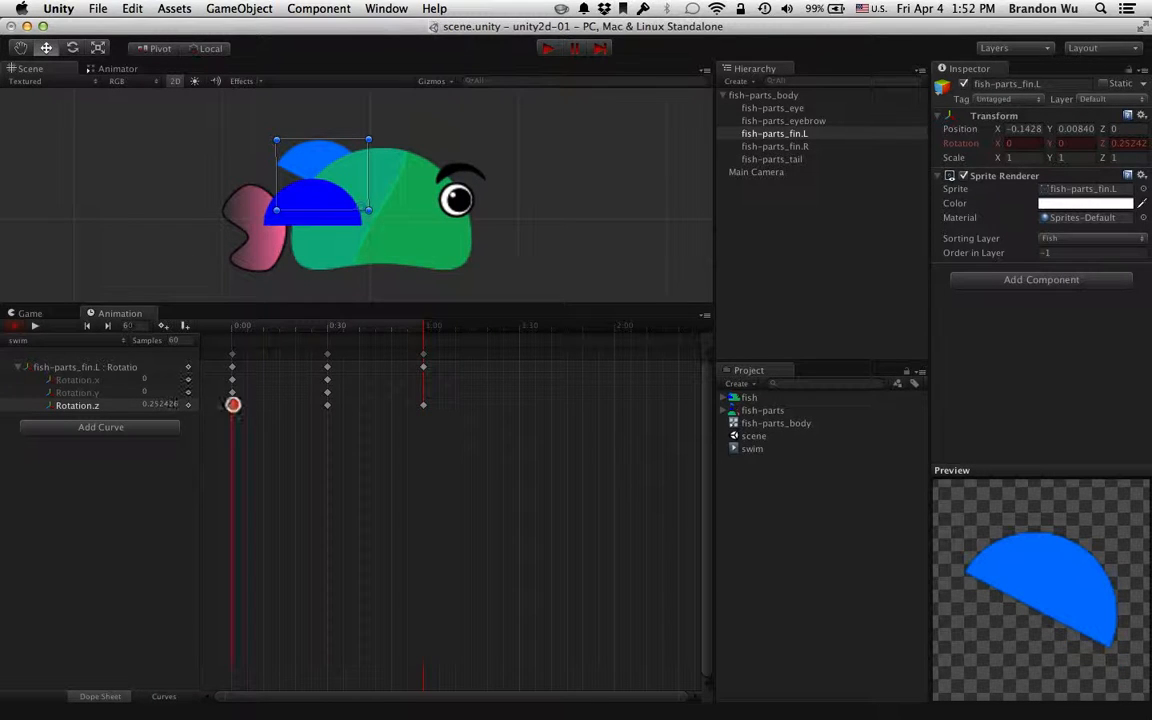
click(258, 435)
click(217, 331)
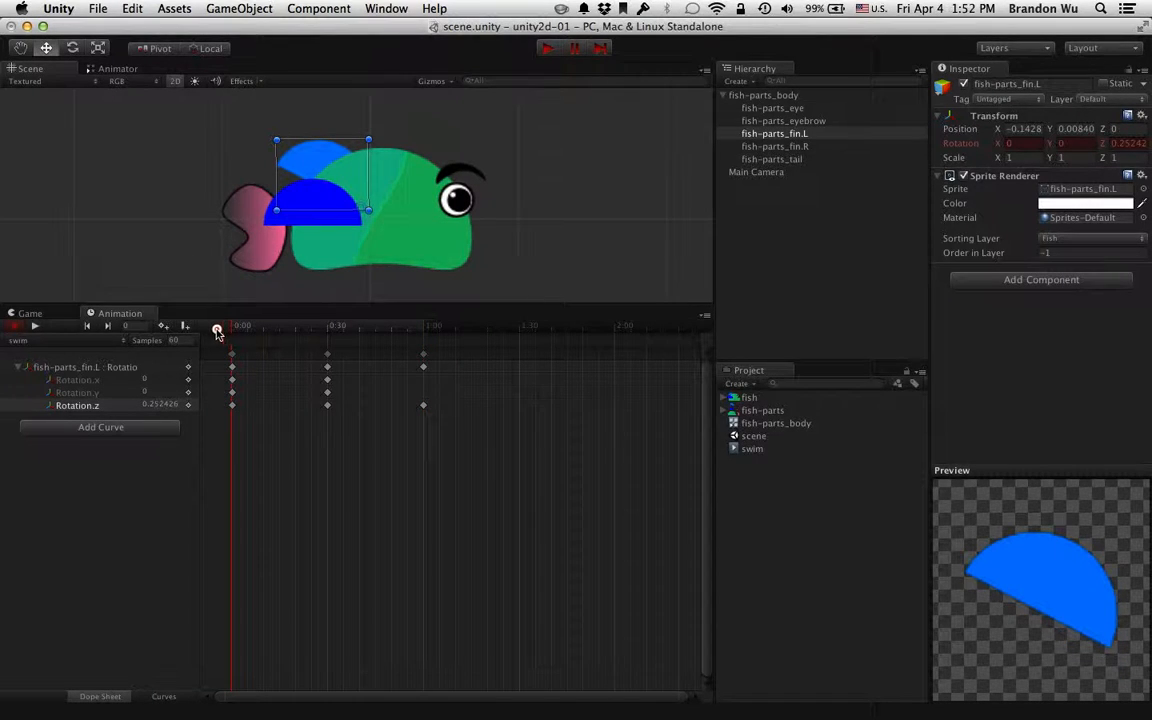
drag(228, 333, 424, 333)
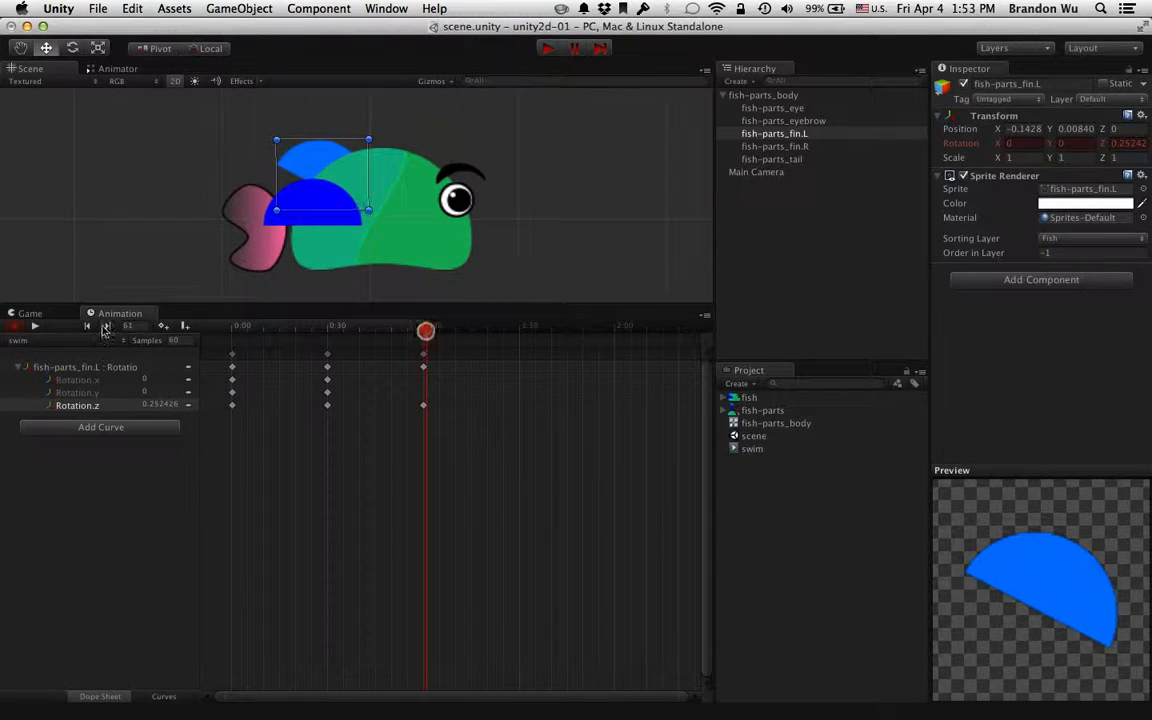
click(35, 326)
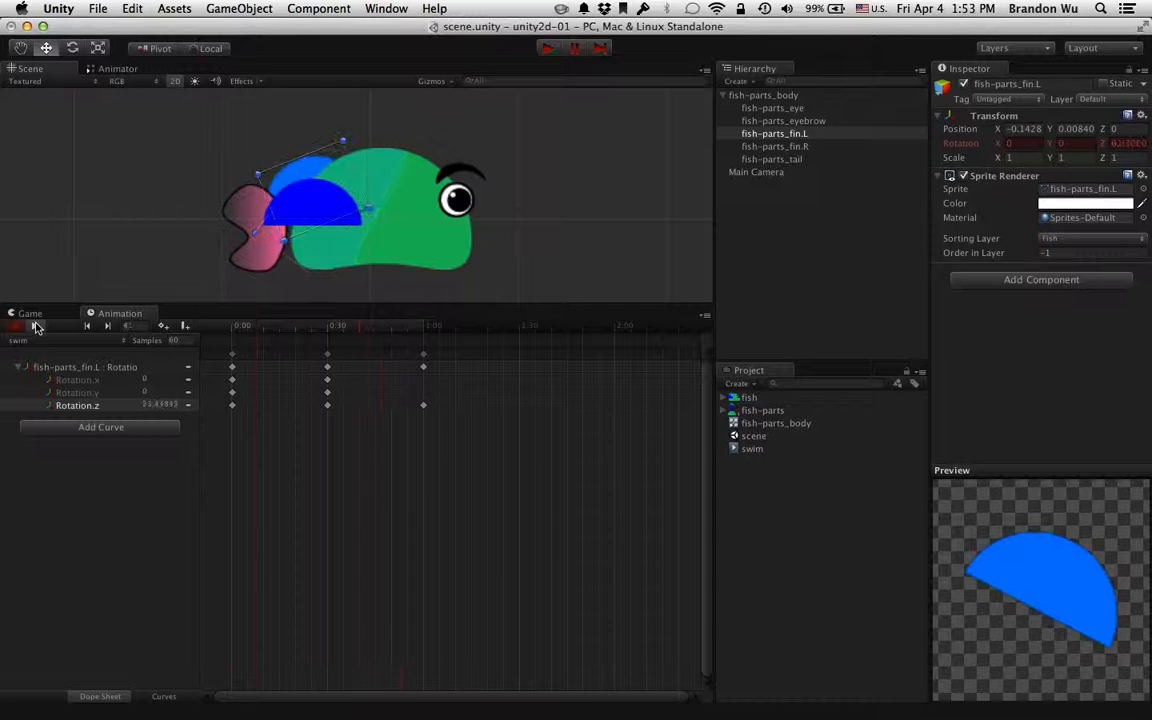
click(35, 326)
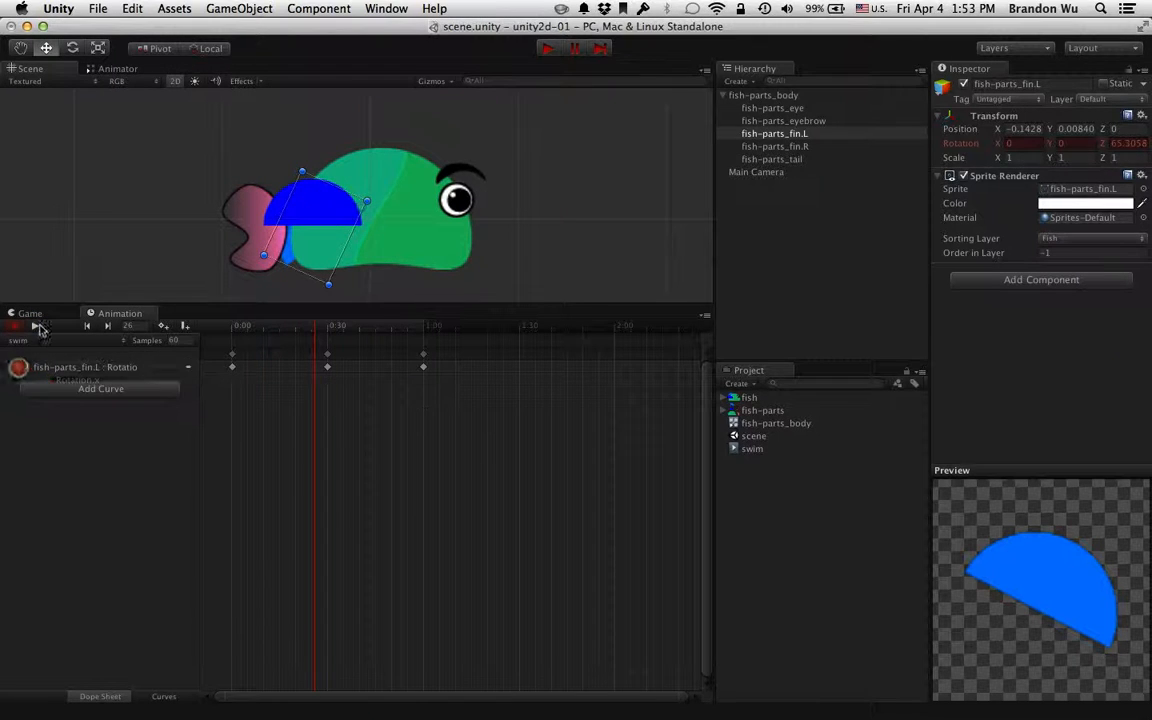
click(234, 328)
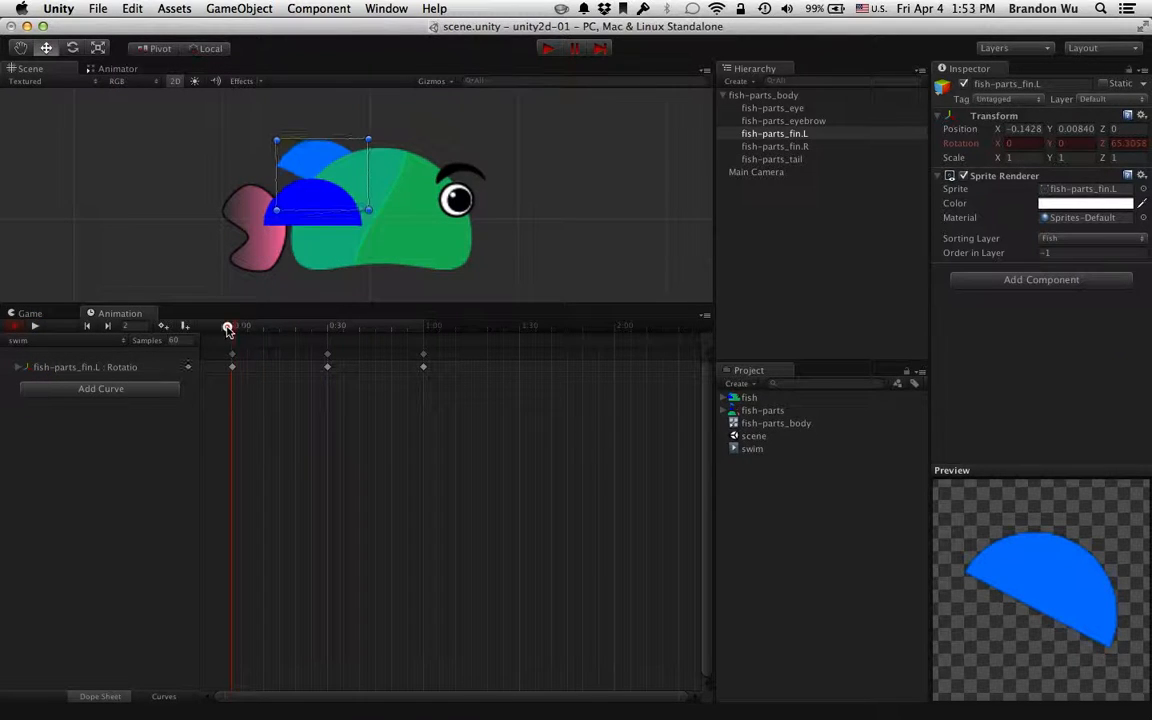
Select fish-parts_fin.R and view the components and parts available for new animation curves, then dismiss the list
click(775, 147)
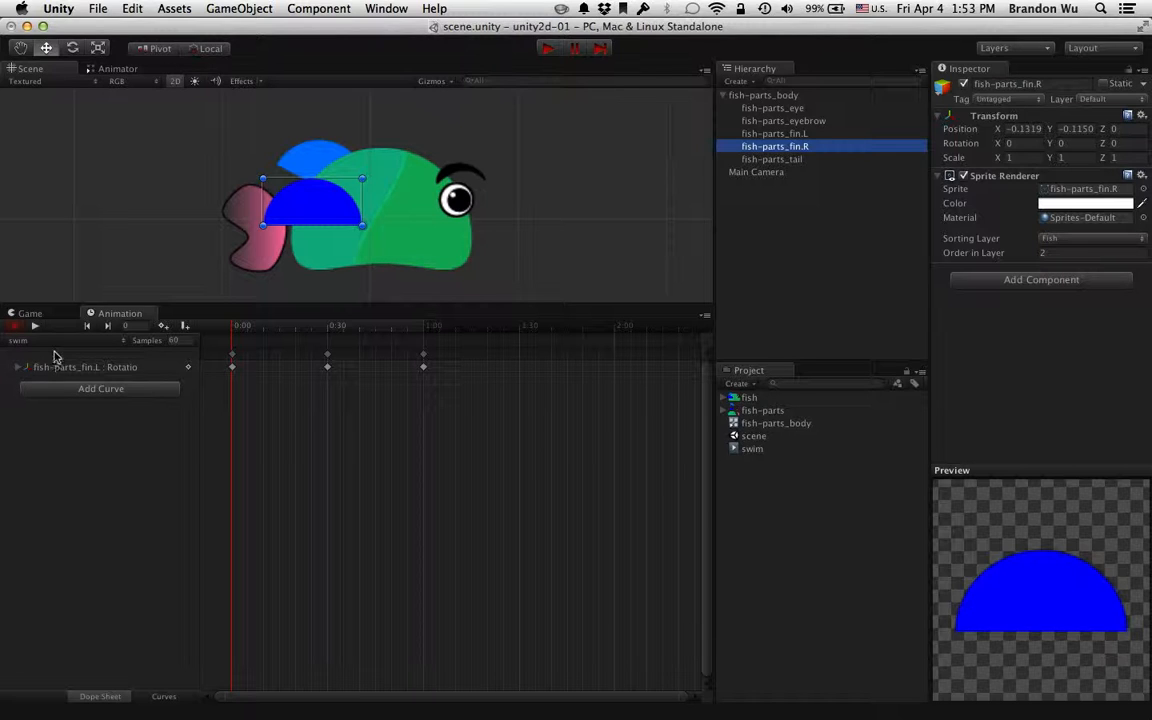
click(89, 391)
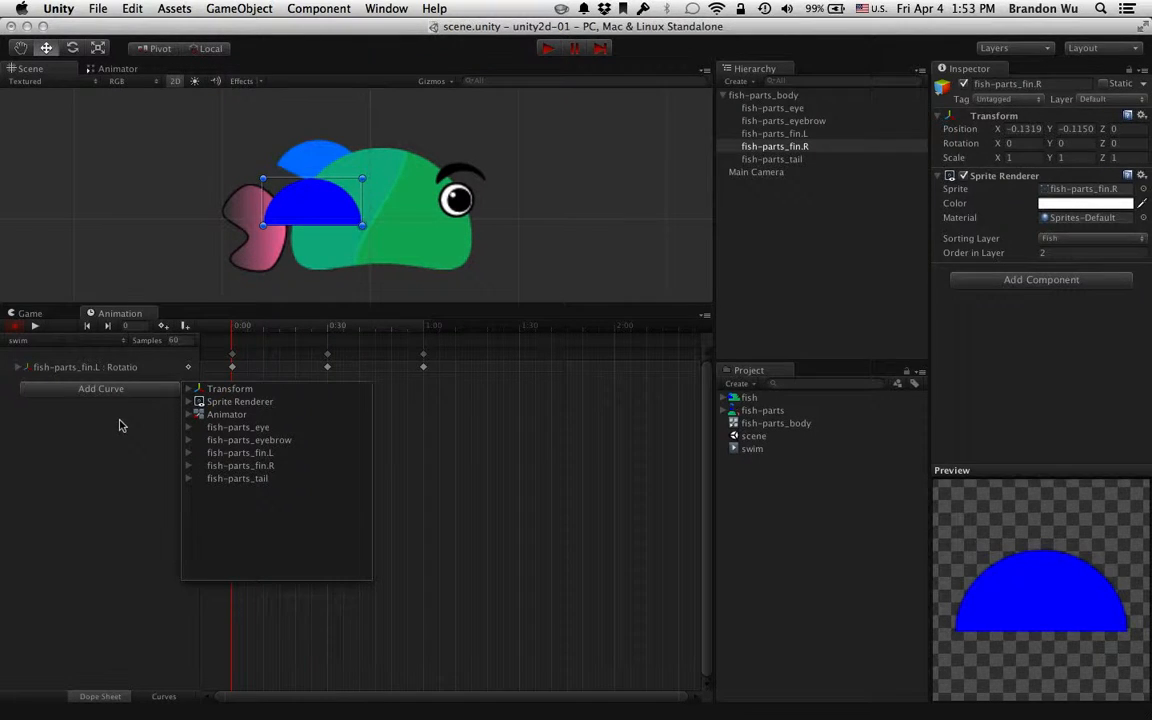
click(119, 421)
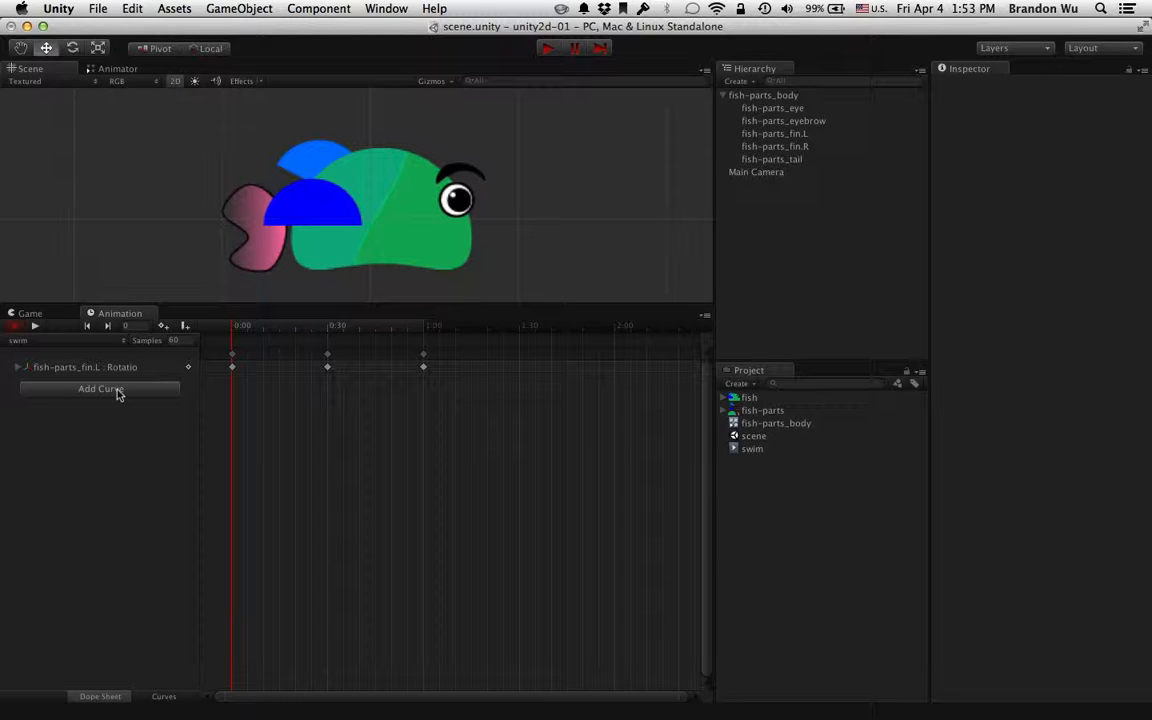
Add a Transform Rotation curve for fish-parts_fin.R to the swim clip and check its x, y and z channels
click(116, 391)
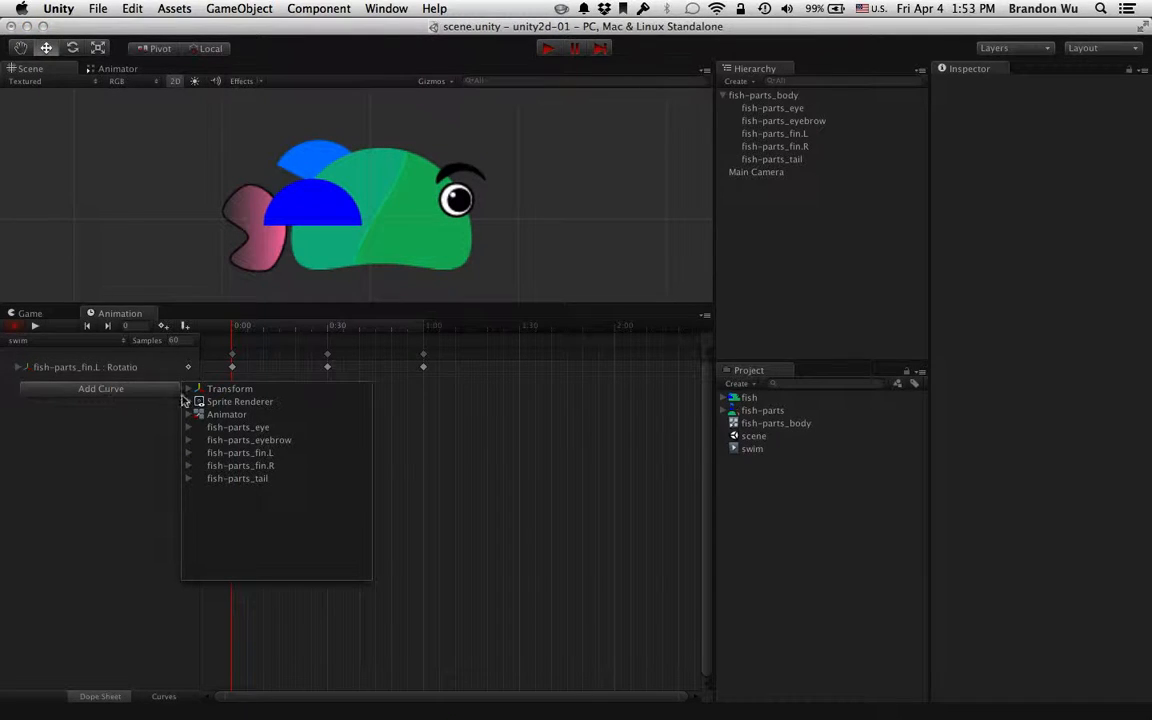
click(188, 466)
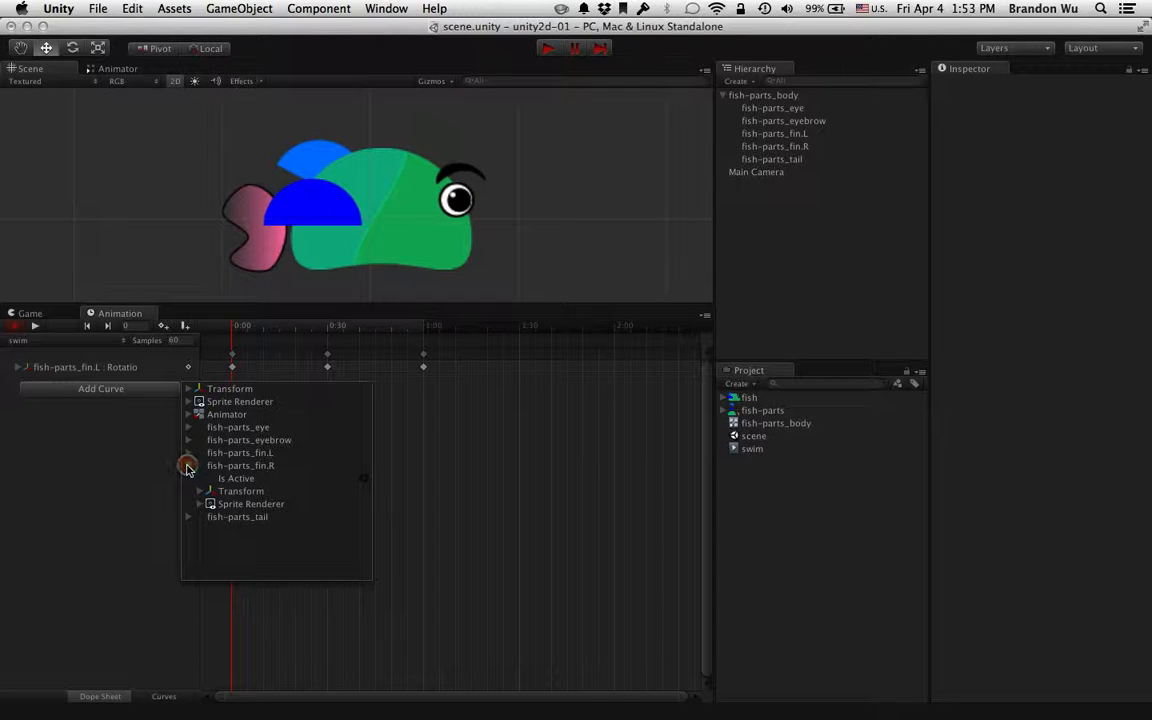
click(201, 491)
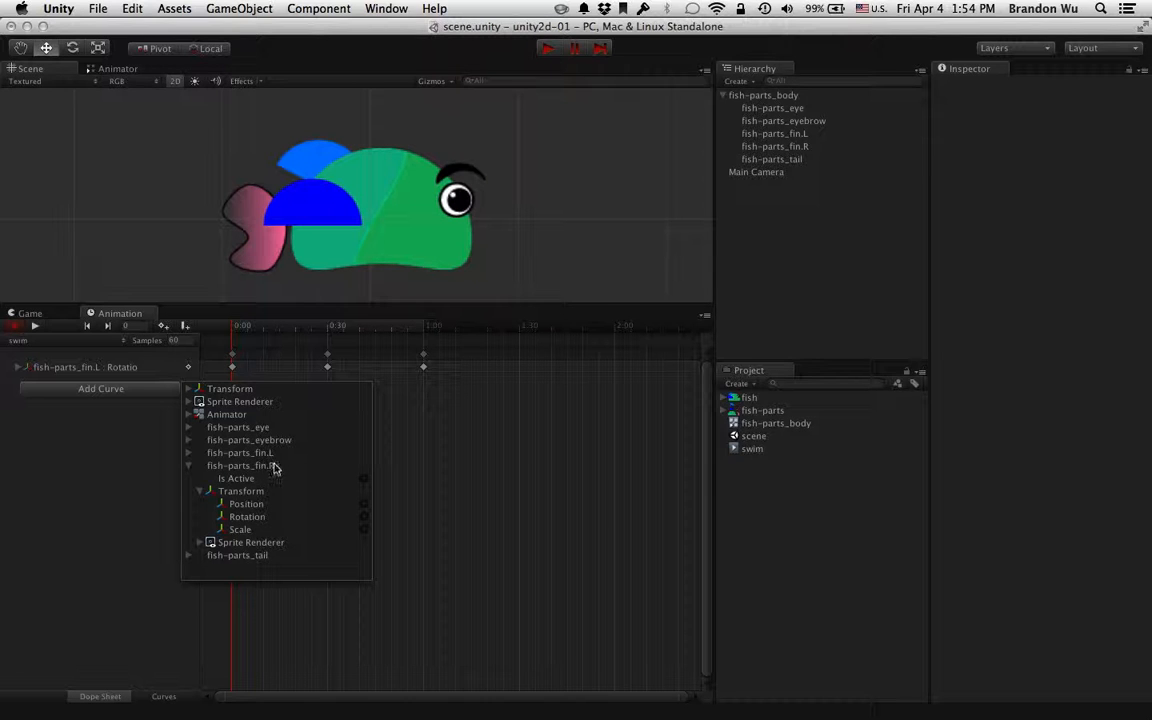
click(365, 517)
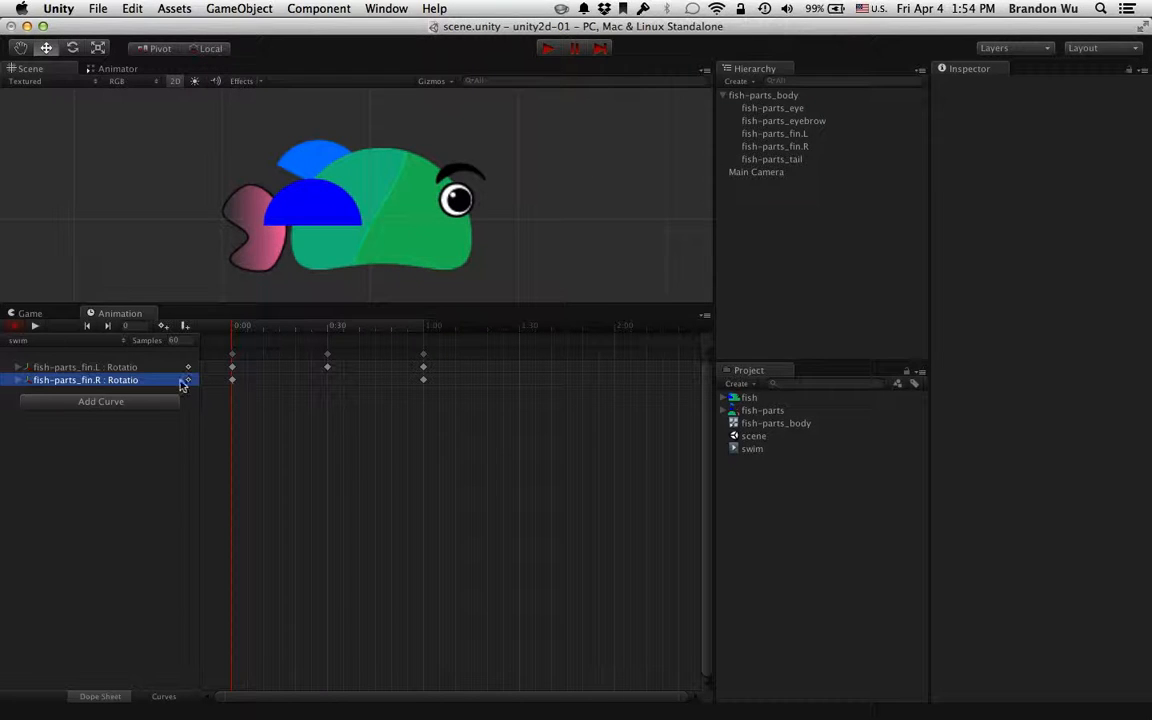
click(18, 381)
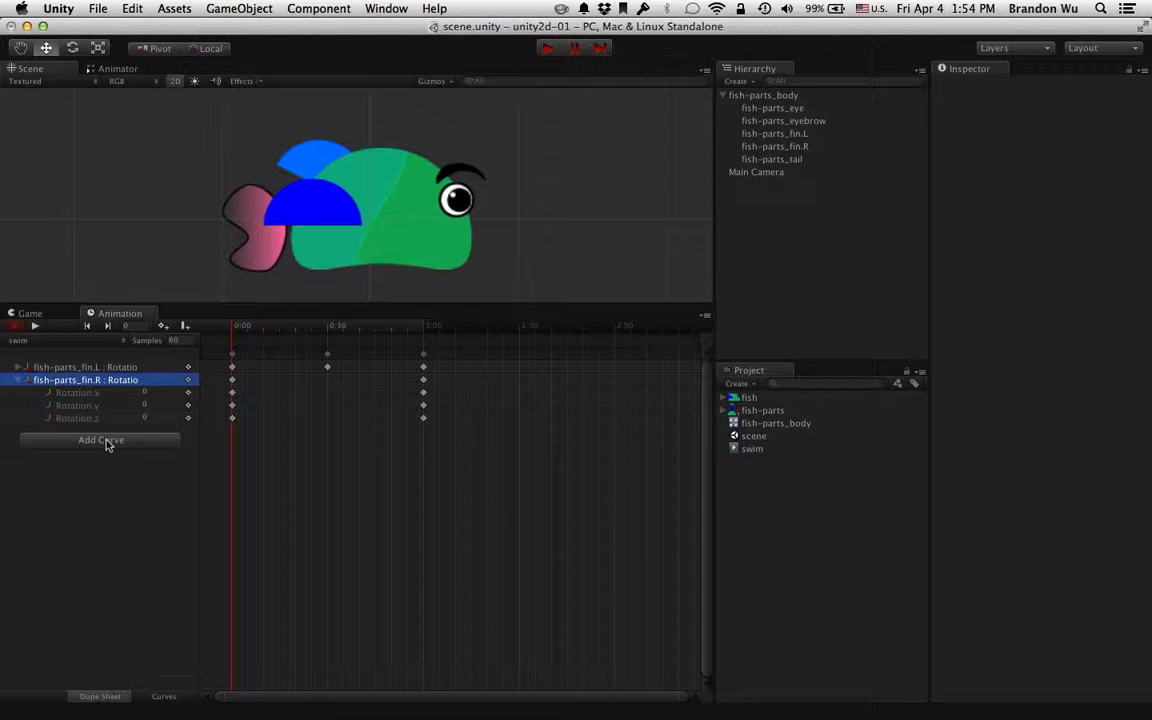
click(20, 381)
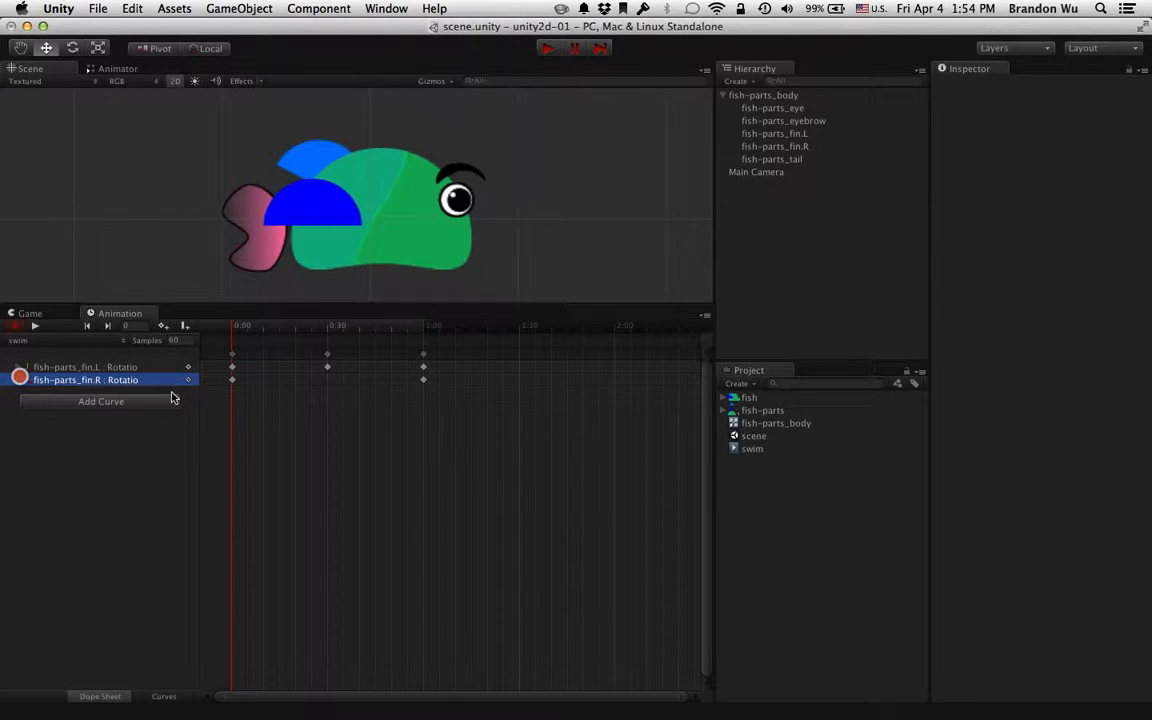
Compare fish-parts_fin.R's rotation keyframes at 0:00 and 1:00, including the separate Rotation.z keys
click(233, 384)
click(424, 382)
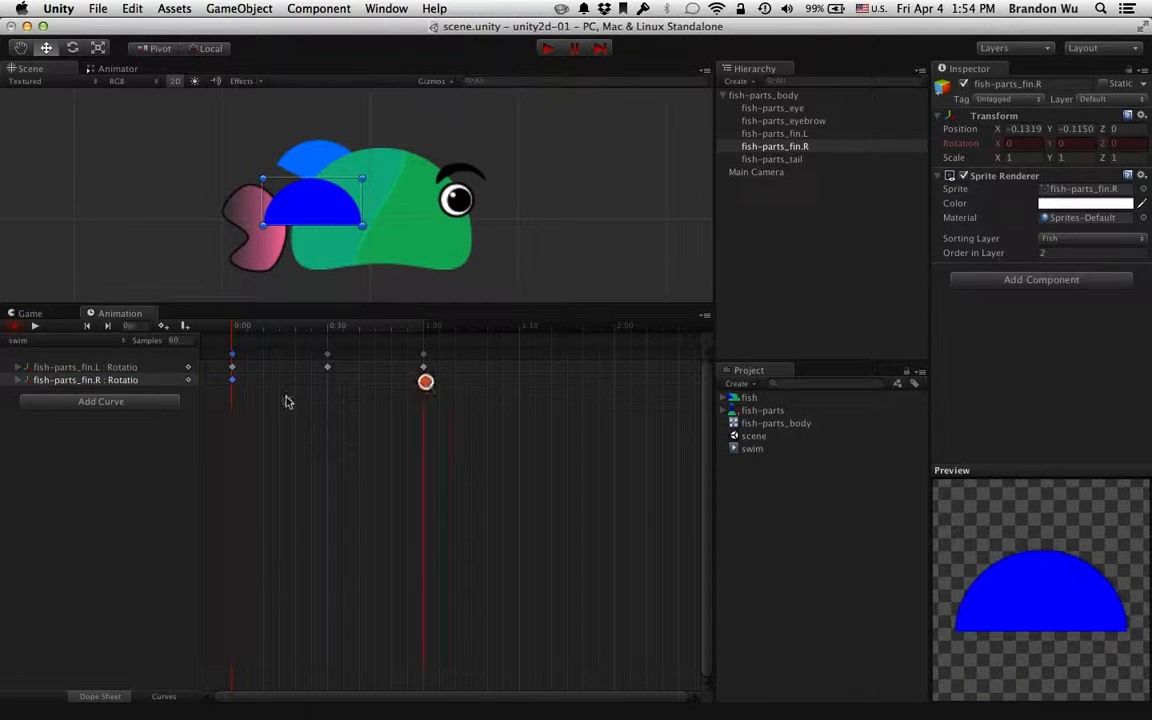
click(232, 381)
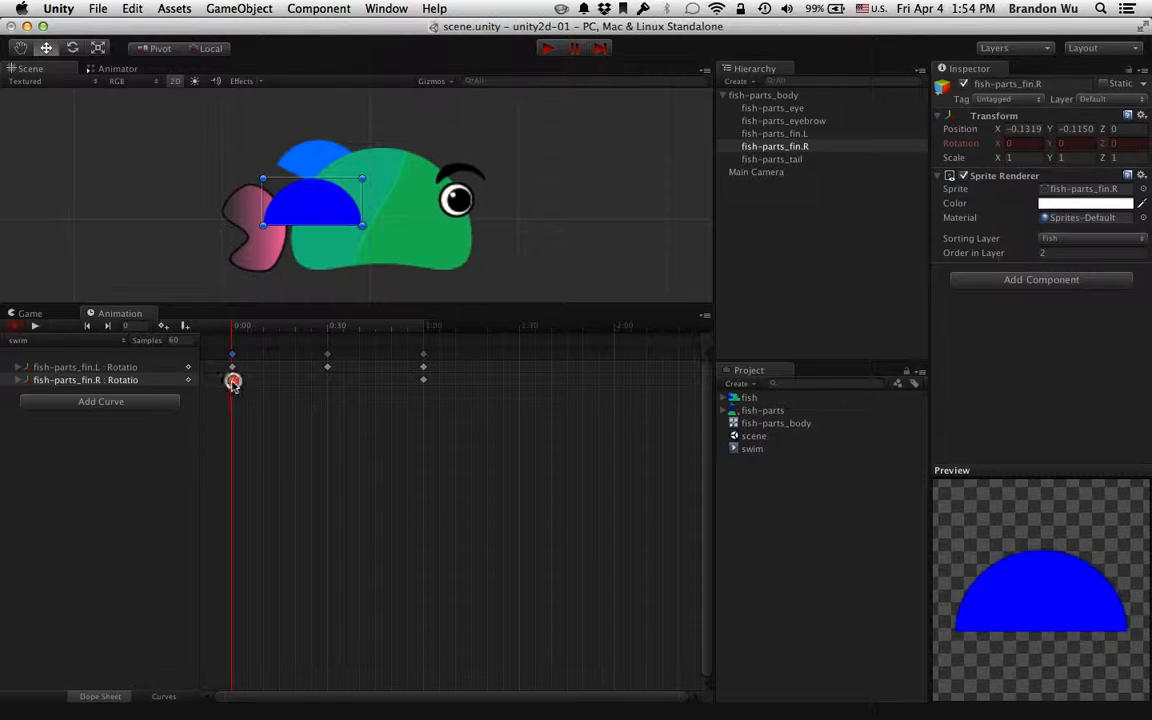
click(424, 380)
key(Delete)
click(232, 380)
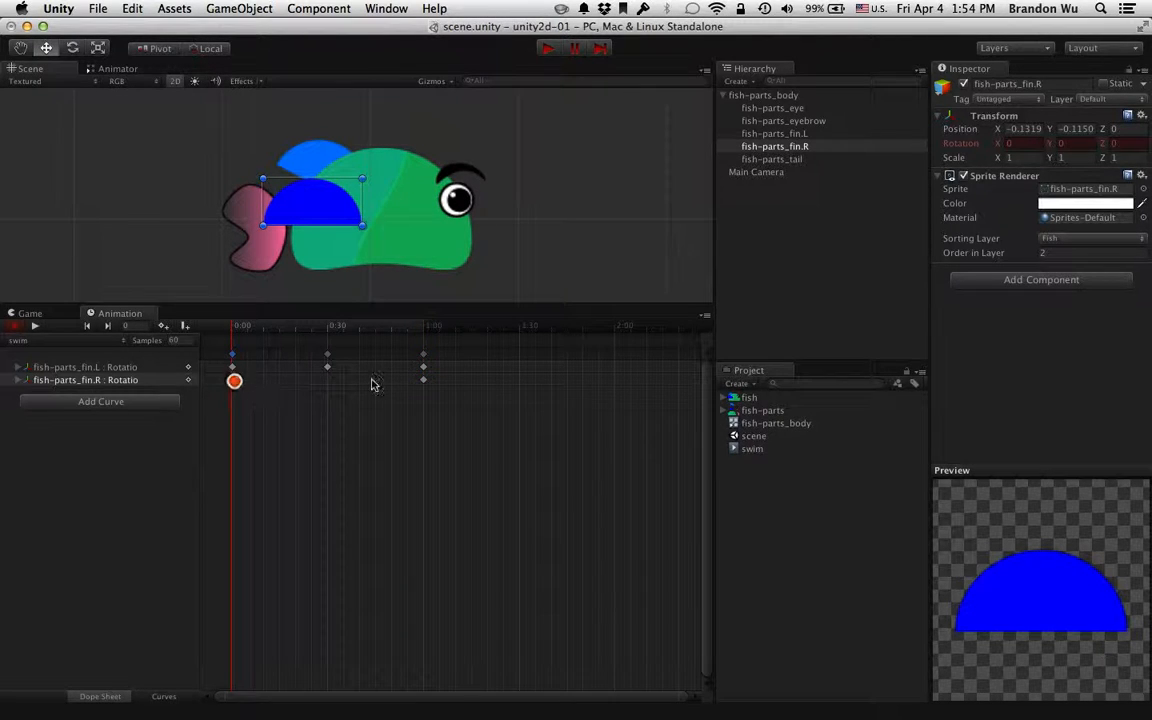
double_click(424, 380)
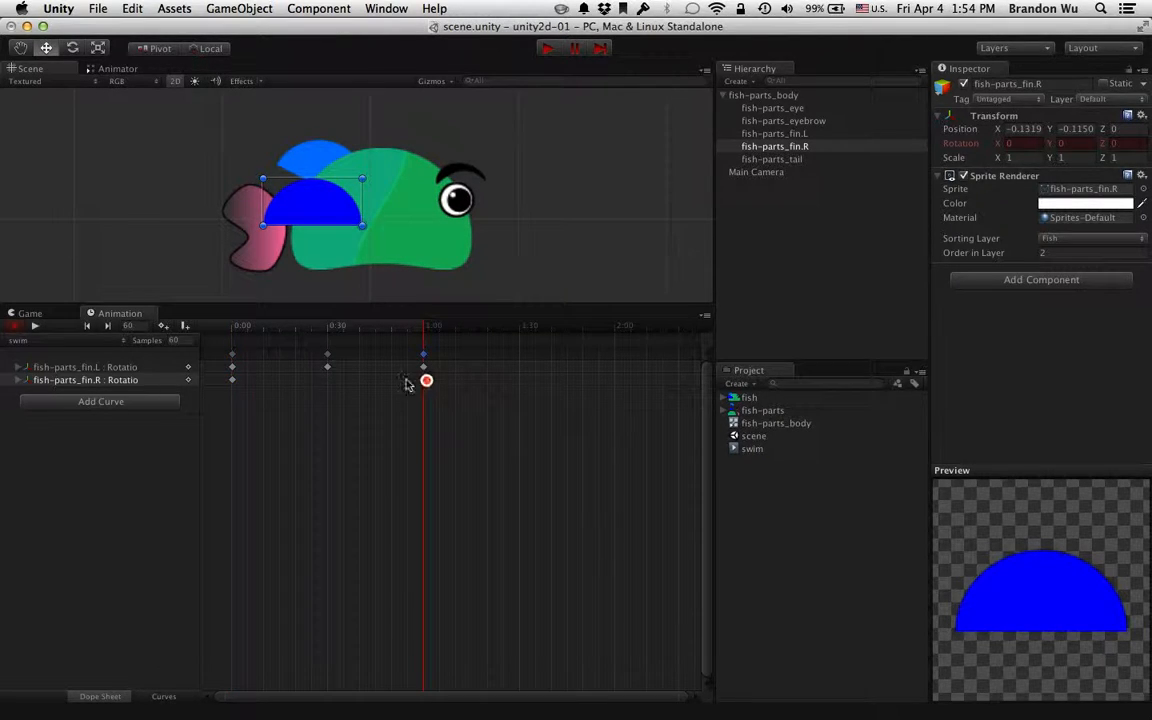
click(17, 381)
click(232, 380)
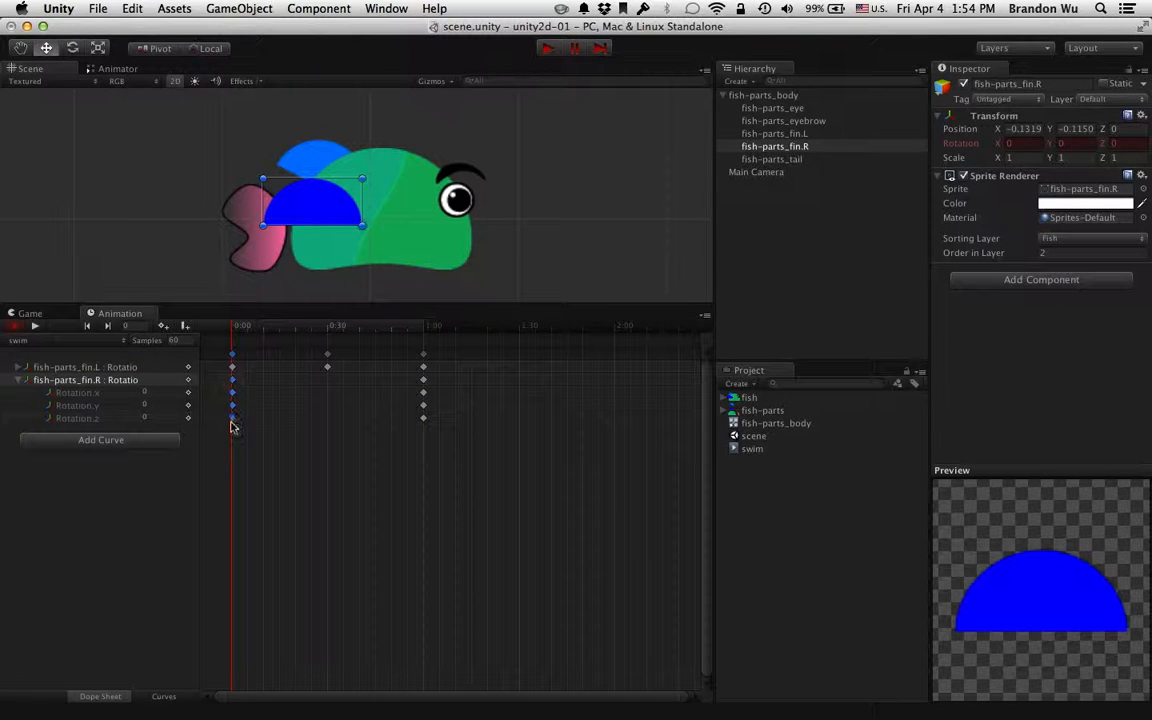
click(232, 419)
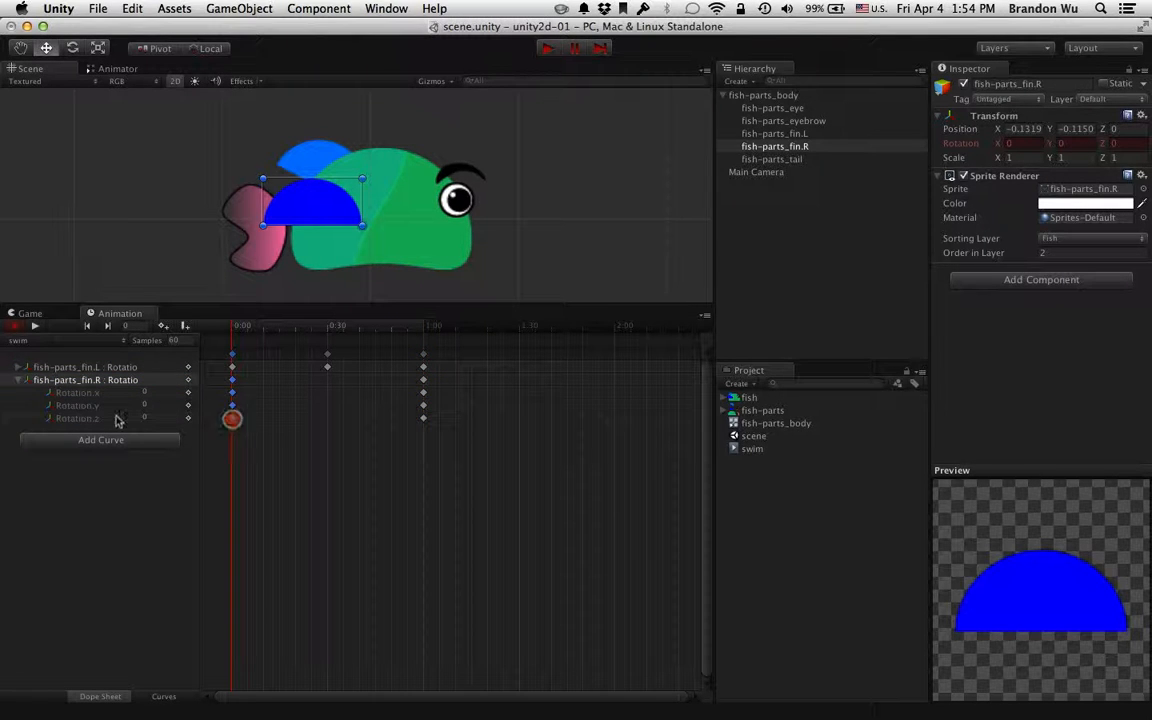
click(424, 421)
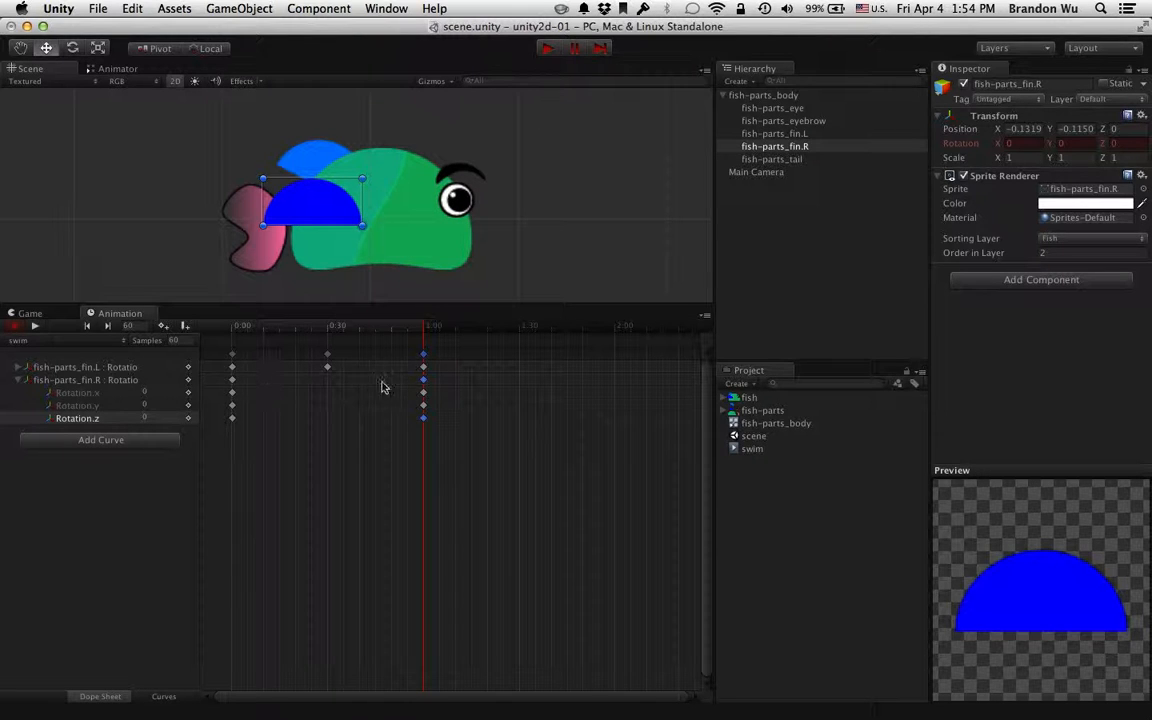
At 0:30, key fish-parts_fin.R rotated downward to about 50 degrees on z, and scrub through the motion
click(330, 358)
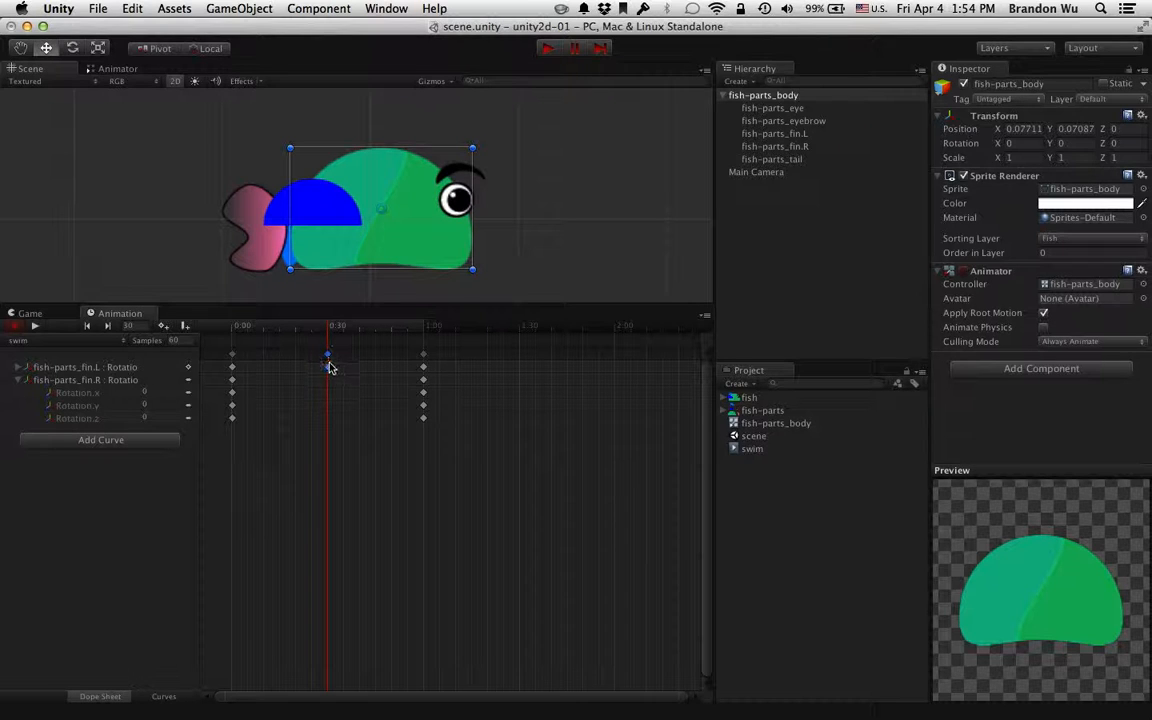
click(326, 424)
click(790, 146)
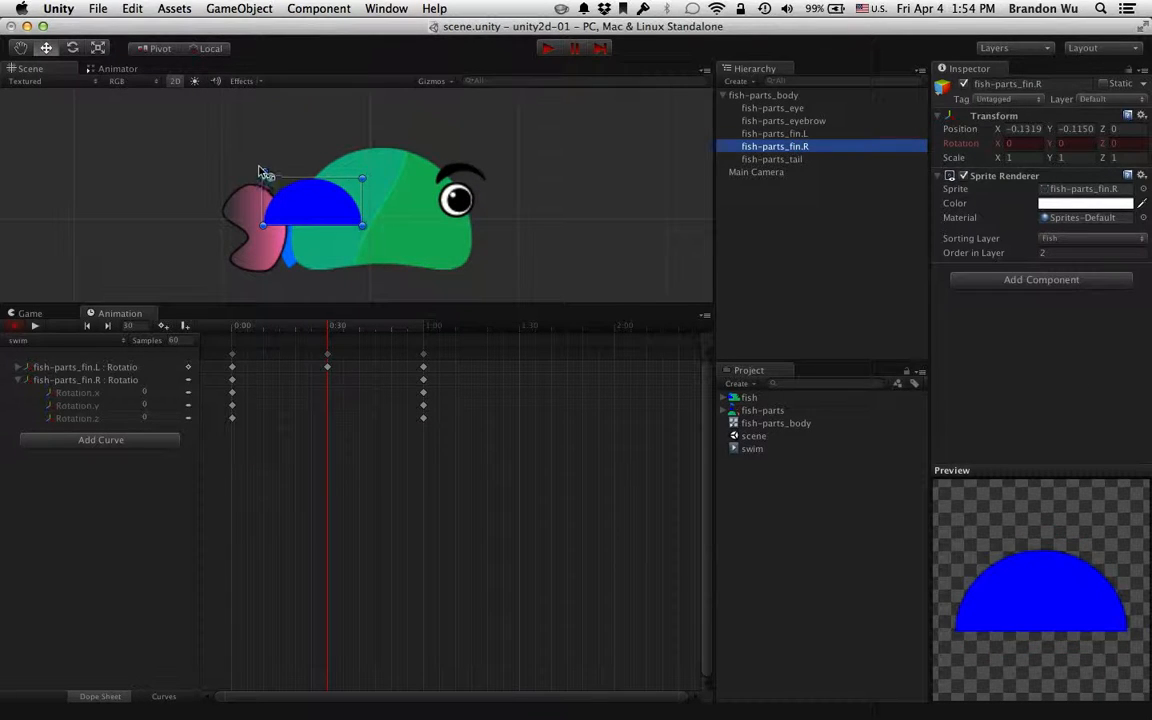
drag(258, 172, 265, 272)
drag(239, 330, 429, 337)
Move the right fin's middle Rotation.z keyframe to about 0:25, return the playhead to 0:00 and collapse the track
drag(328, 418, 311, 420)
mouse_move(250, 327)
mouse_down()
mouse_move(236, 327)
mouse_move(437, 341)
mouse_move(229, 334)
mouse_up()
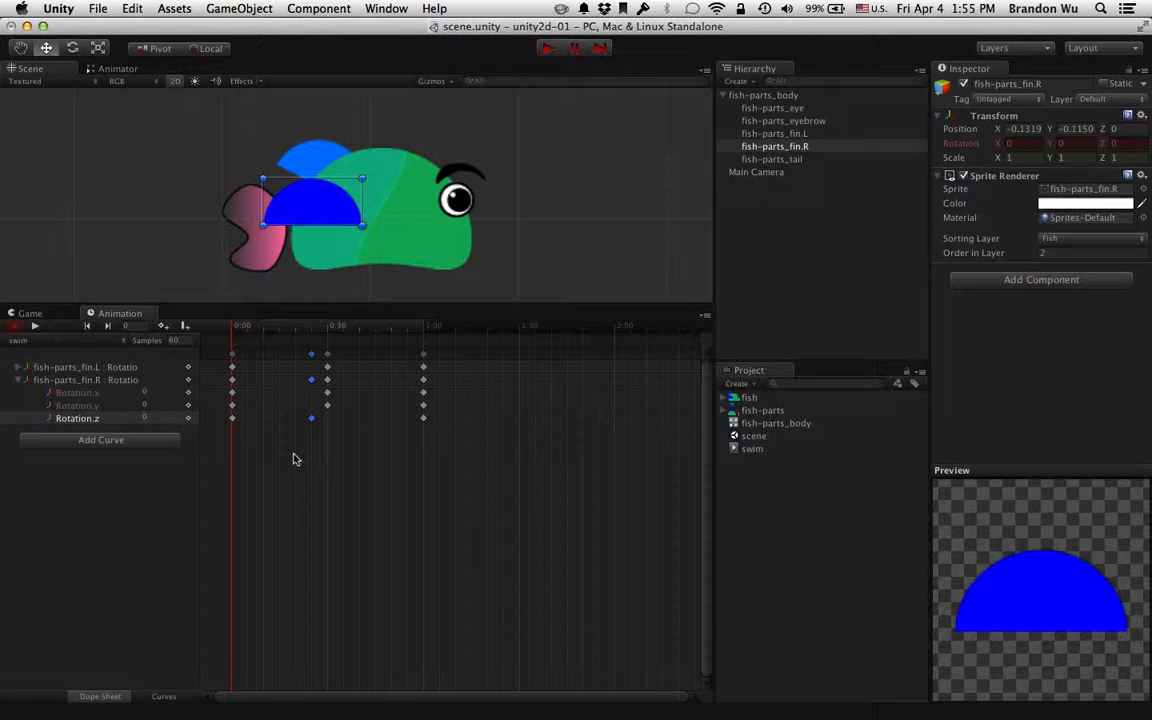
click(18, 380)
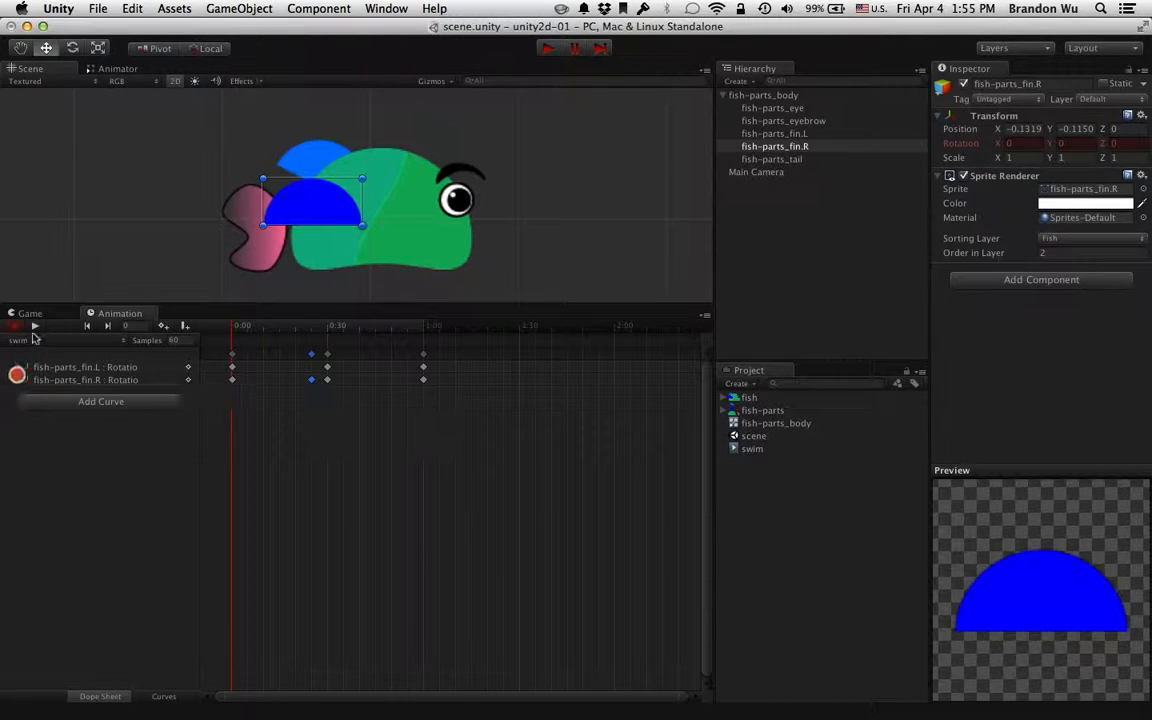
Play the swim clip with the fish deselected to preview both fins' offset motion, then stop playback
click(34, 326)
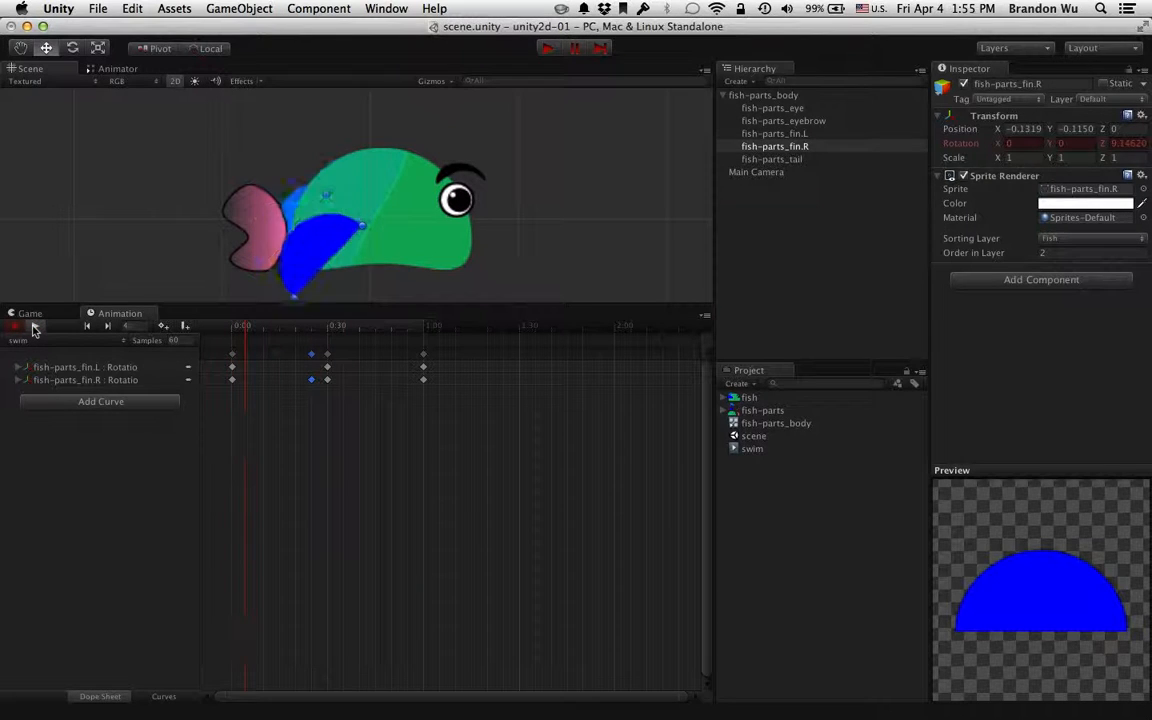
click(86, 182)
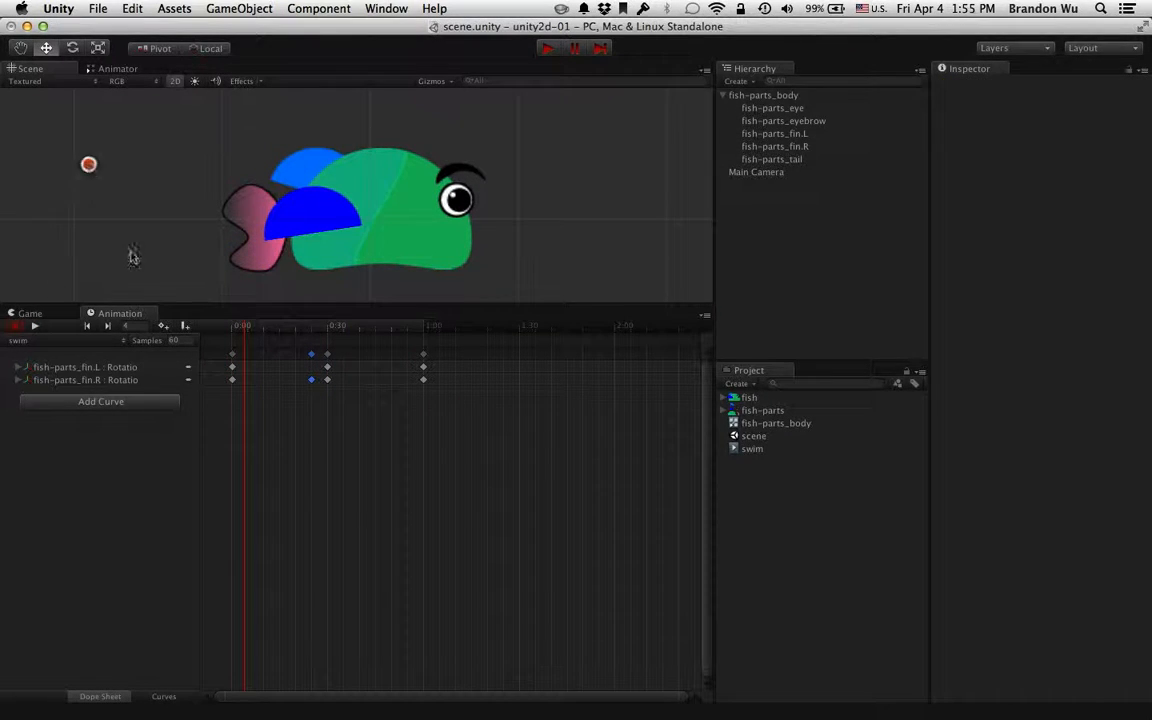
click(34, 326)
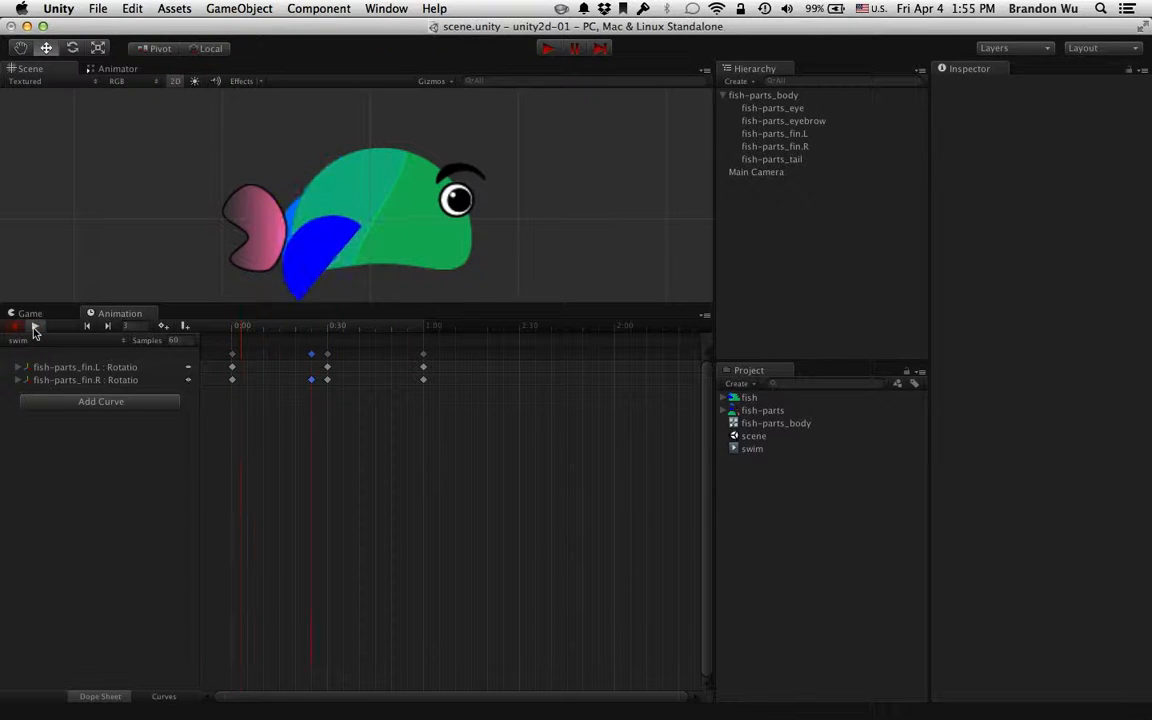
click(34, 327)
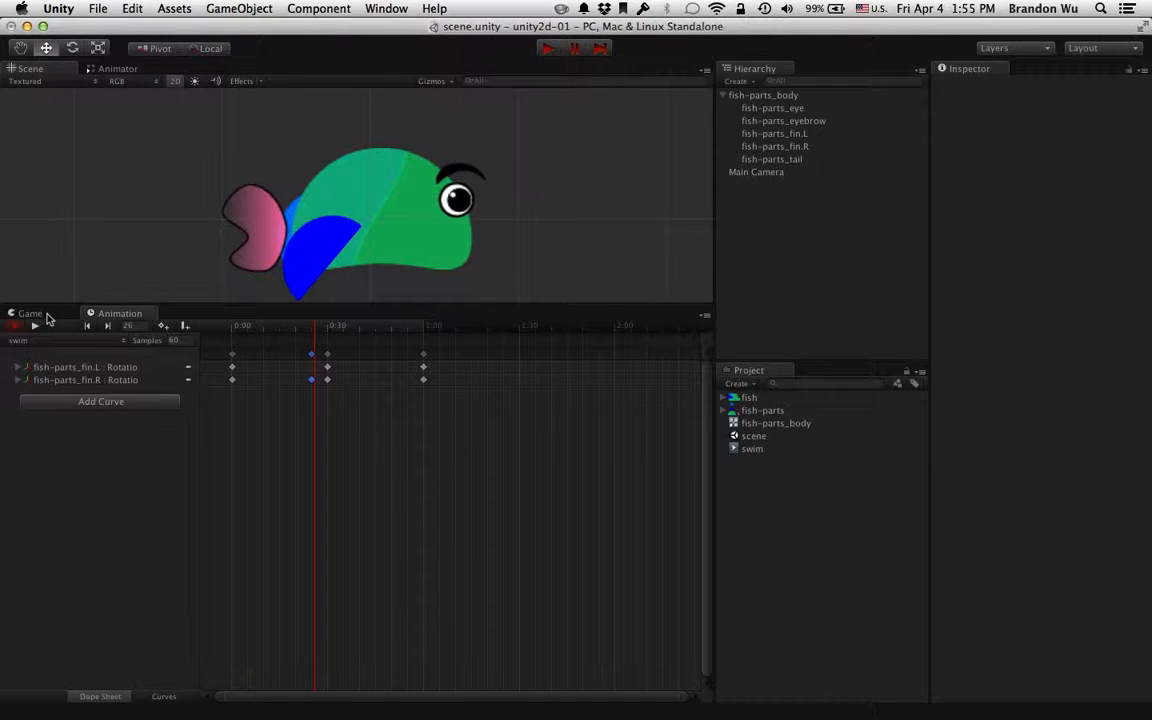
Dock the Animation window beside Scene and Animator so the Game view shows, and preview the clip there
drag(107, 318, 183, 76)
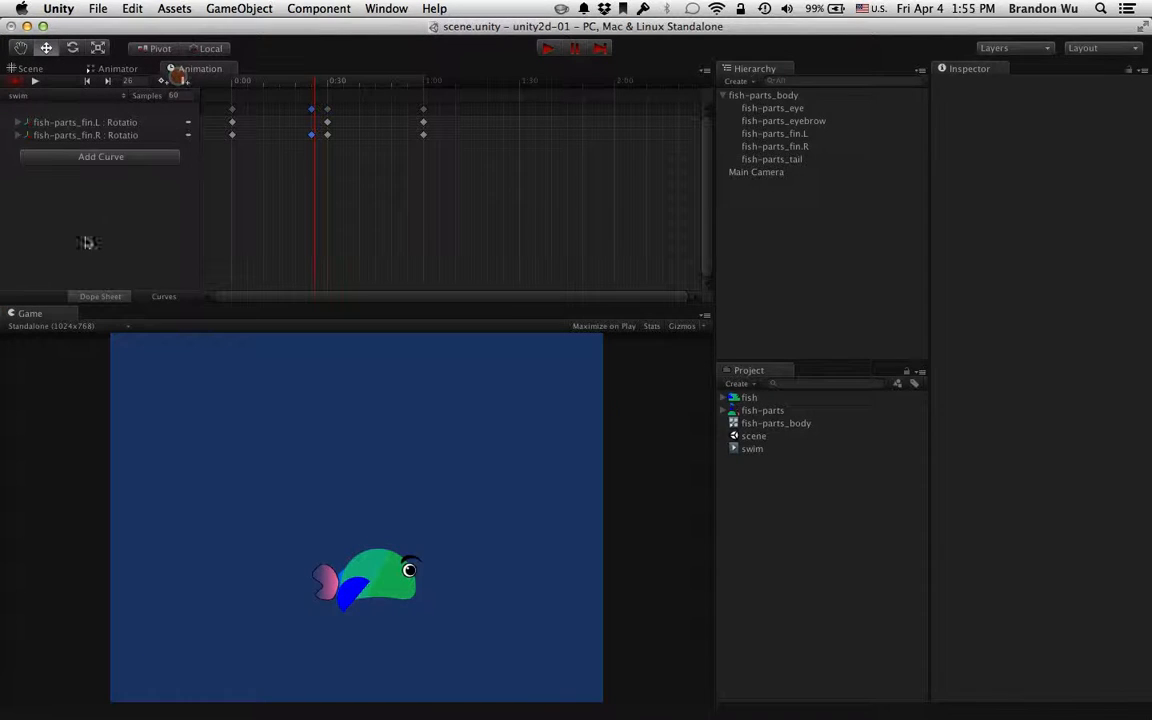
click(37, 81)
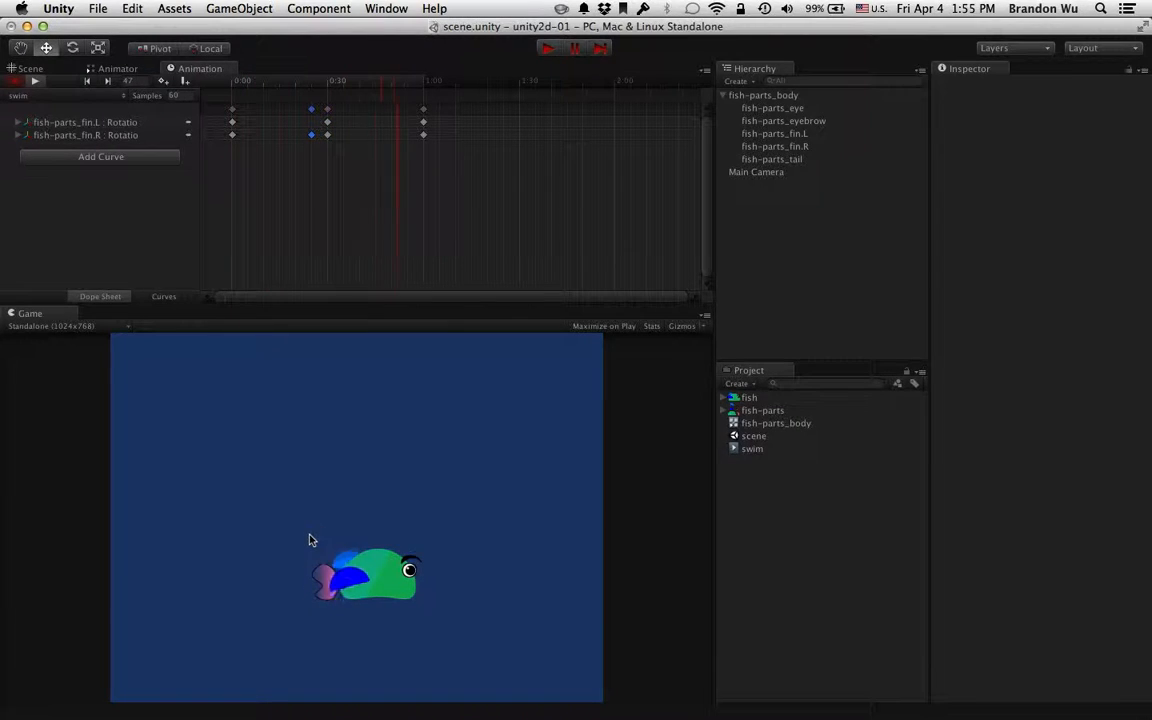
click(34, 81)
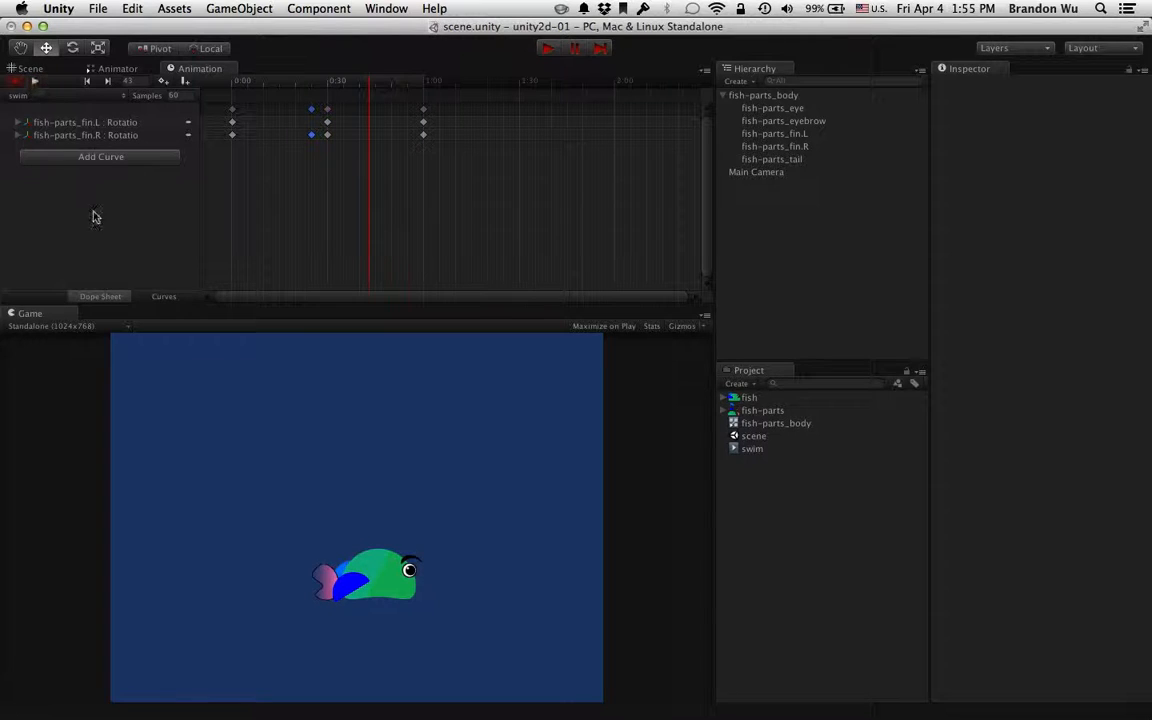
Scrub the swim clip back from 1:00 to 0:00 and replay the fin motion in the Game view
click(111, 82)
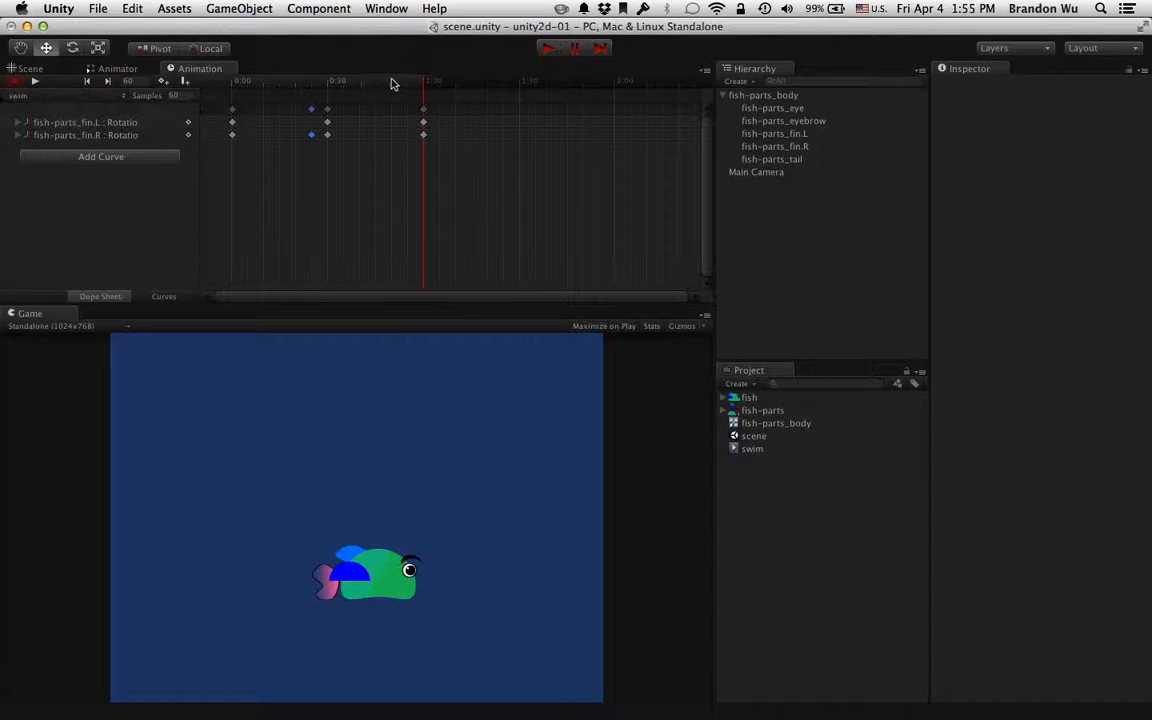
drag(390, 83, 227, 83)
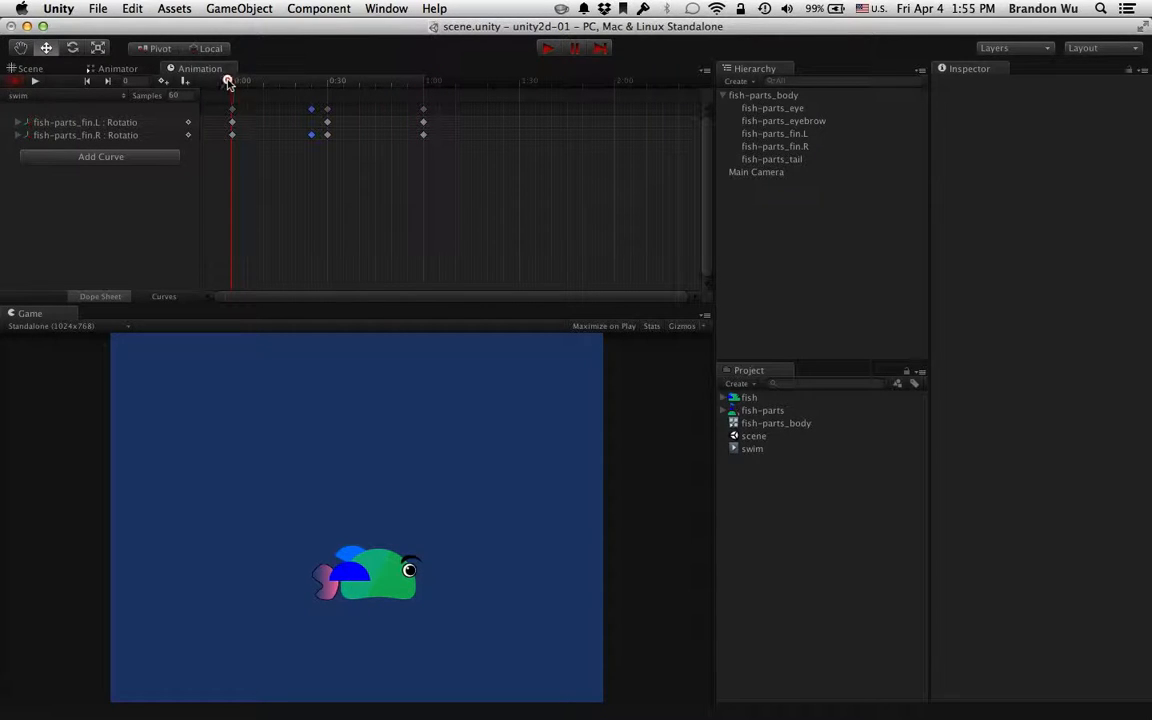
click(36, 82)
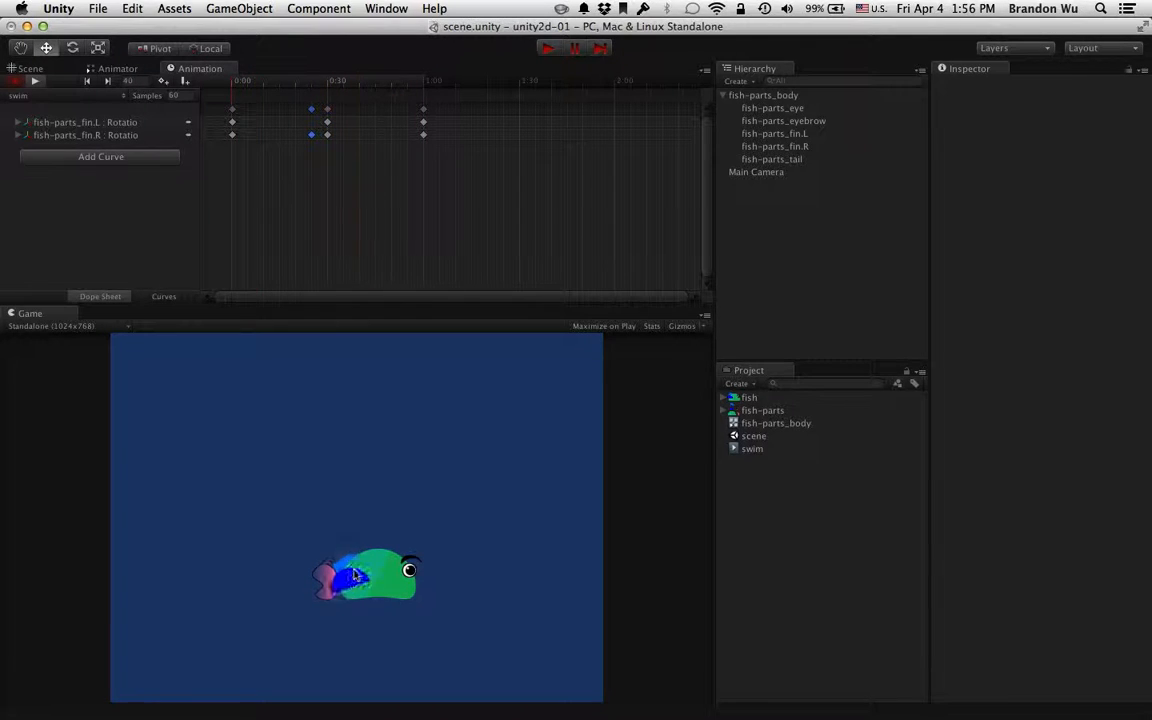
click(36, 82)
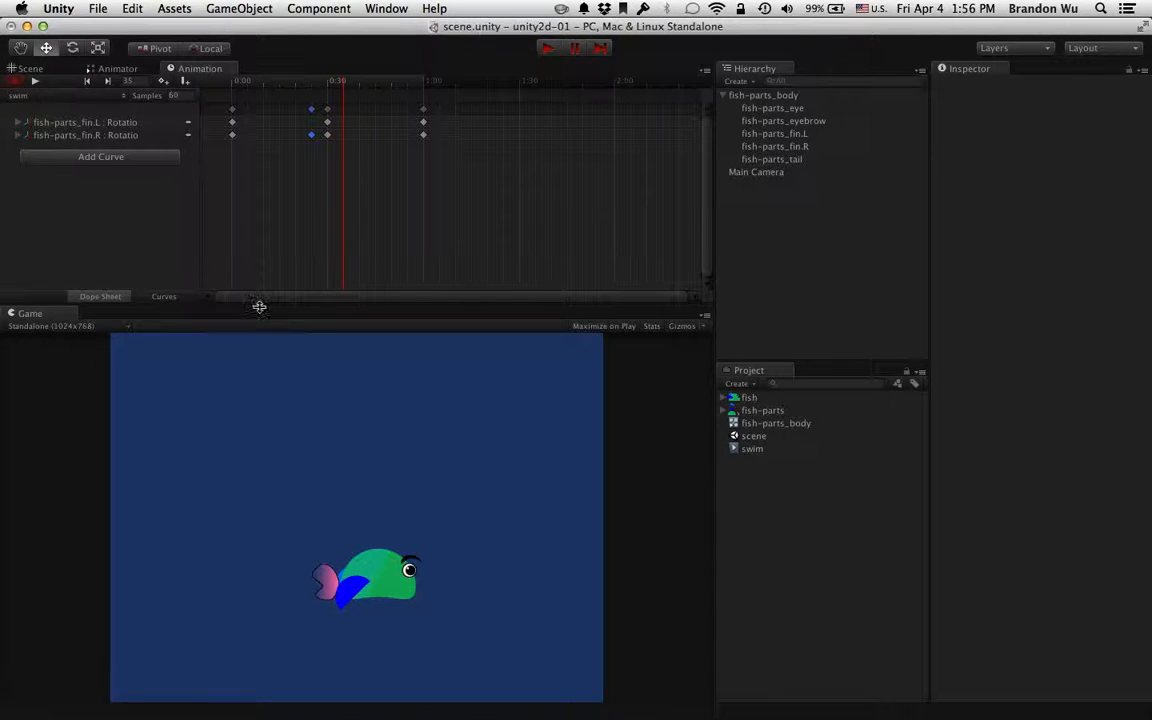
Enlarge the Animation window, return the playhead to 0:00 and show the right fin's Rotation.z as an editable curve
drag(259, 306, 252, 399)
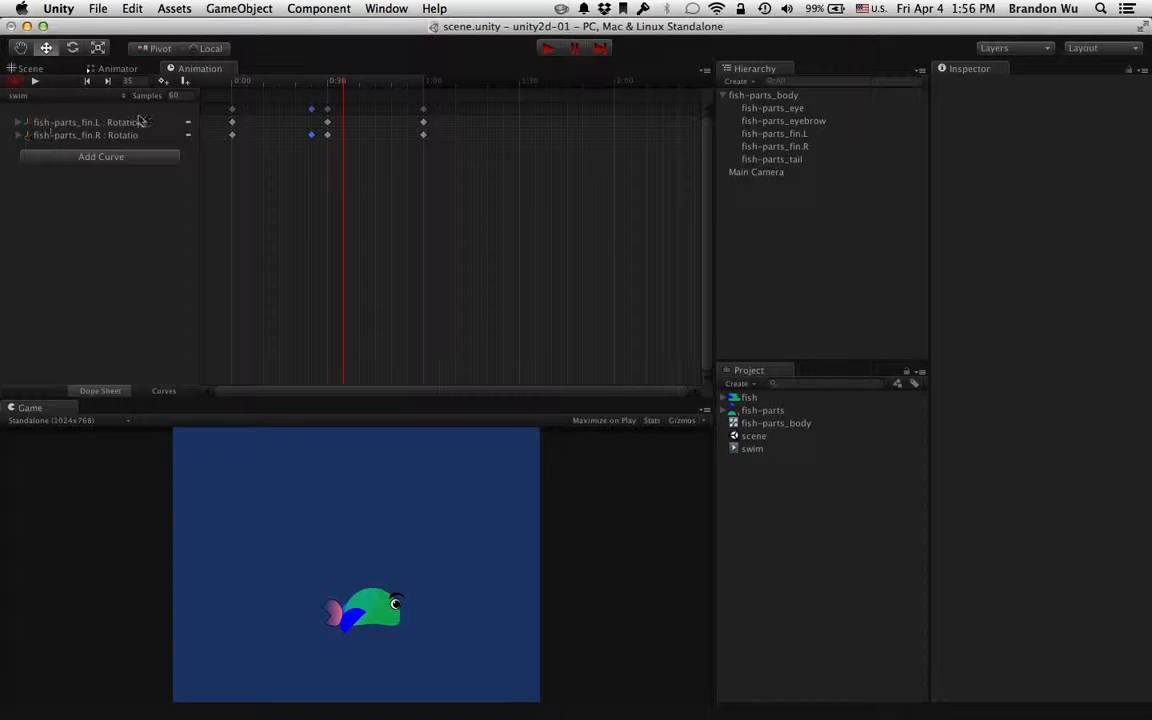
drag(249, 80, 226, 82)
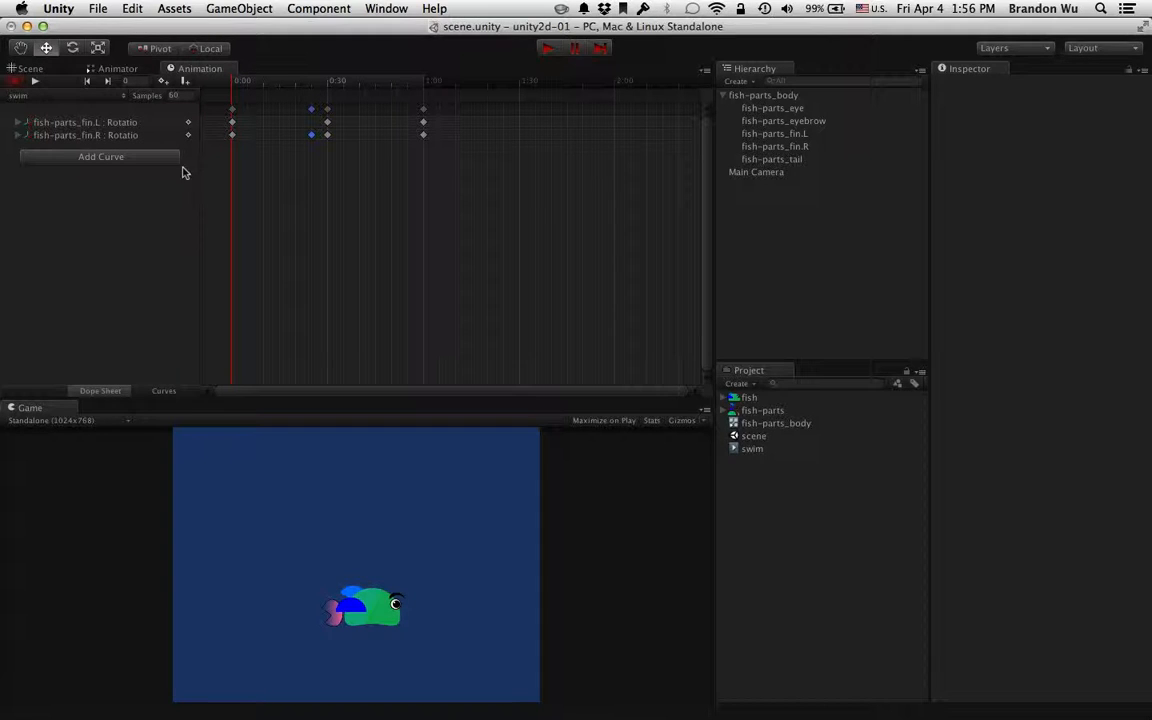
click(163, 391)
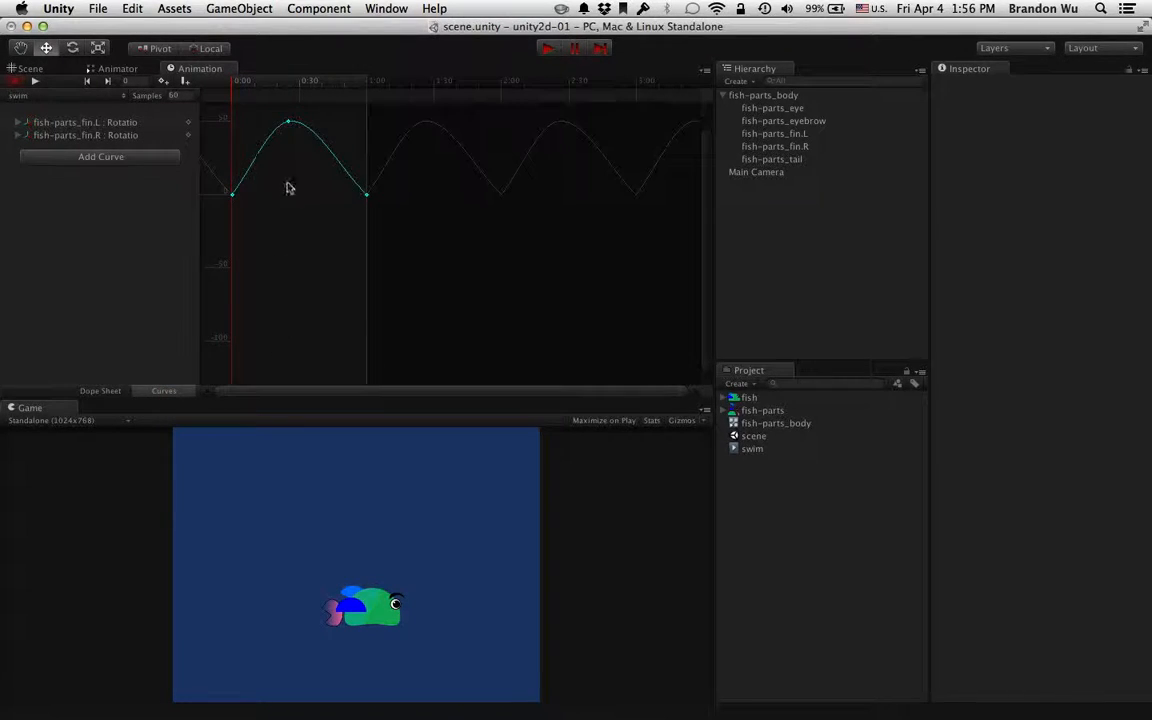
click(17, 136)
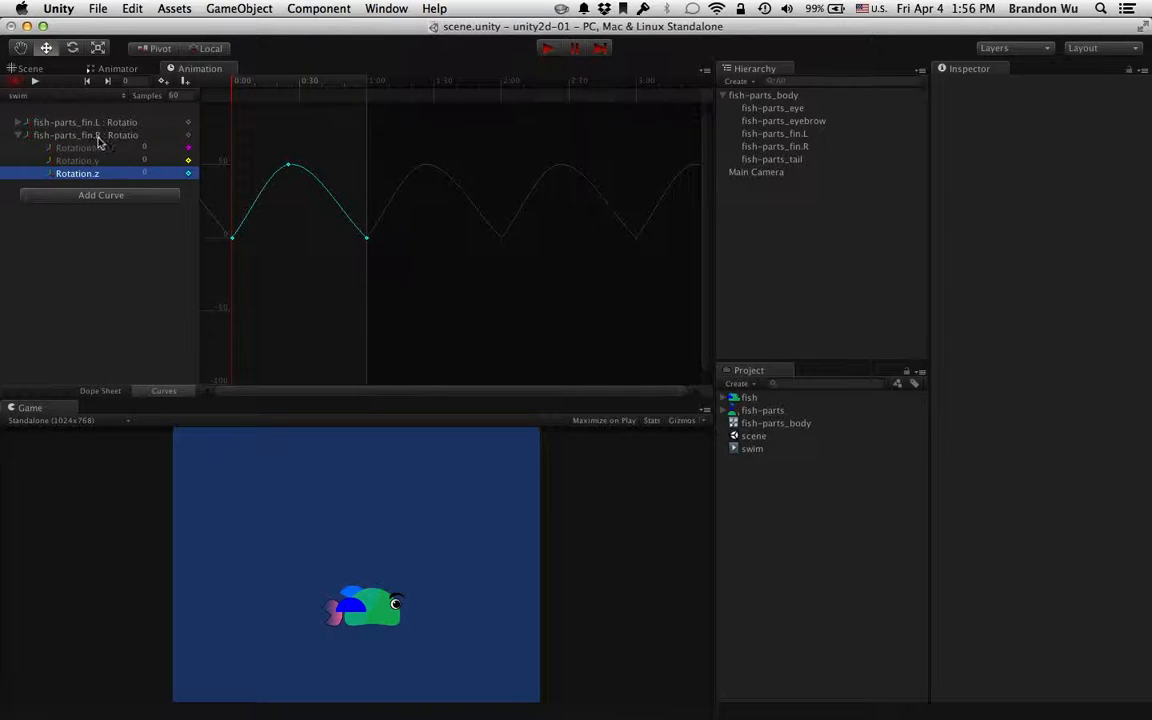
Examine the right fin's Rotation.z curve up close while scrubbing its start, then view its repeating loop
middle_drag(279, 231, 327, 249)
scroll(309, 250, up, 5)
scroll(334, 260, up, 1)
scroll(295, 238, up, 3)
scroll(327, 249, up, 1)
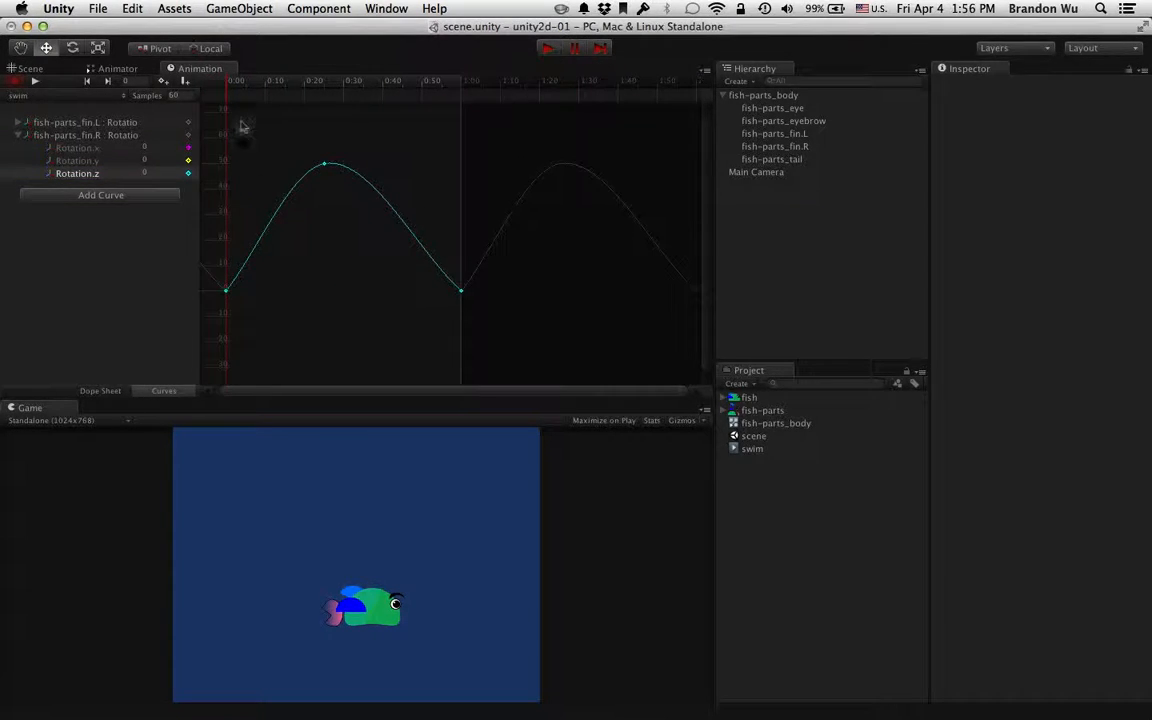
mouse_move(233, 84)
mouse_down()
mouse_move(214, 82)
mouse_move(426, 90)
mouse_move(226, 80)
mouse_up()
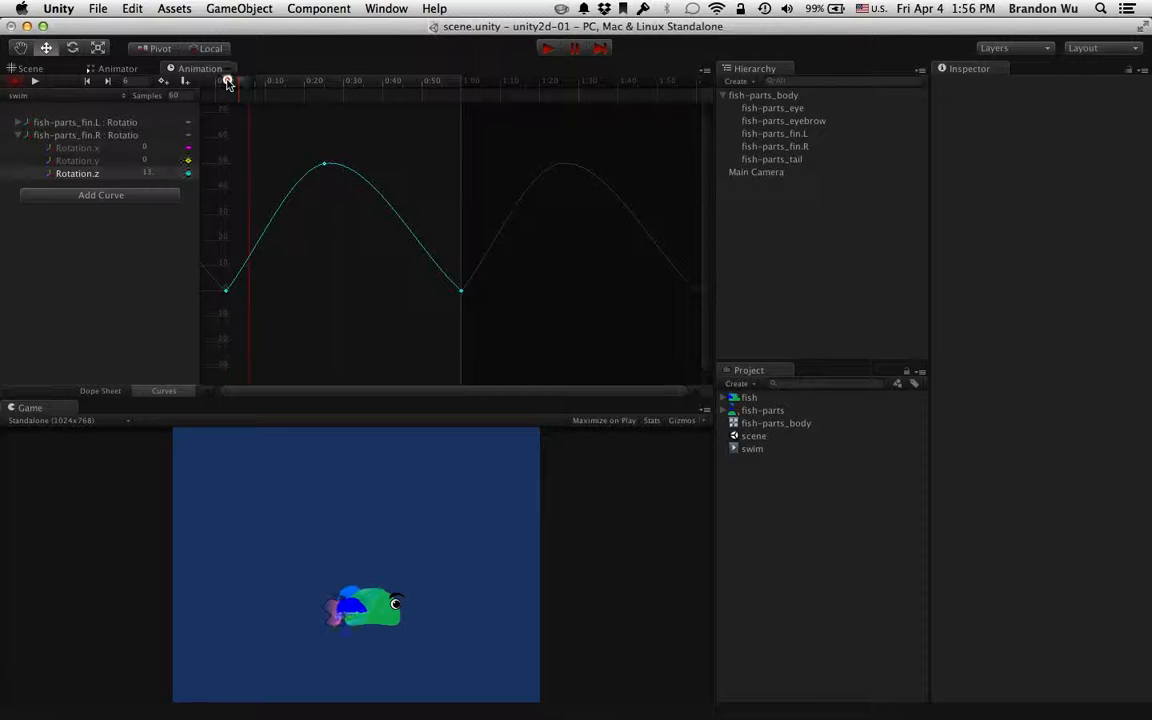
scroll(322, 296, down, 5)
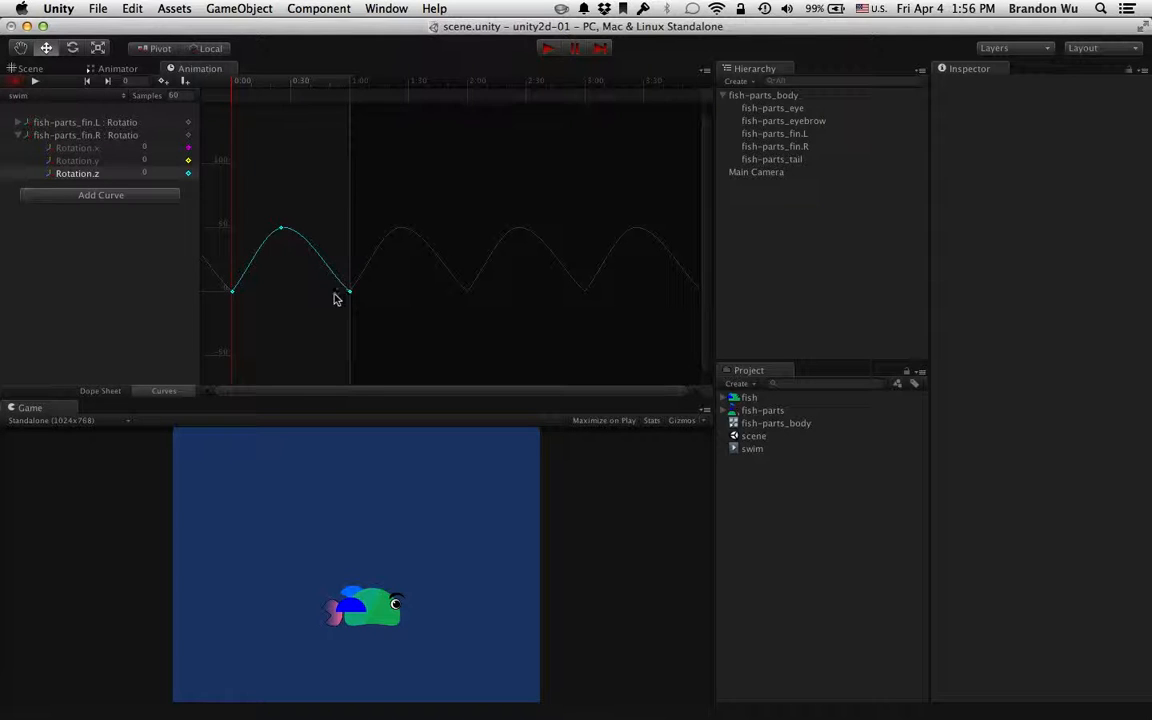
Set the right fin's Rotation.z keys at 0:00 and 1:00 to Flat tangents so the curve loops smoothly
scroll(310, 278, up, 5)
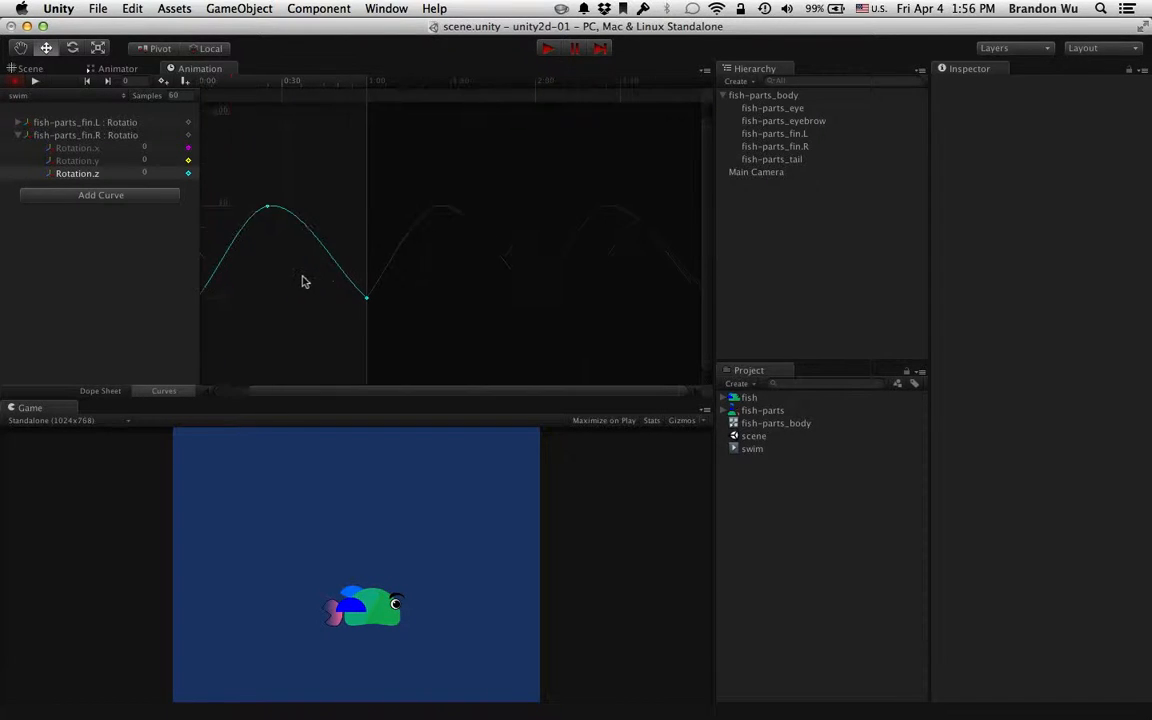
middle_drag(277, 264, 373, 256)
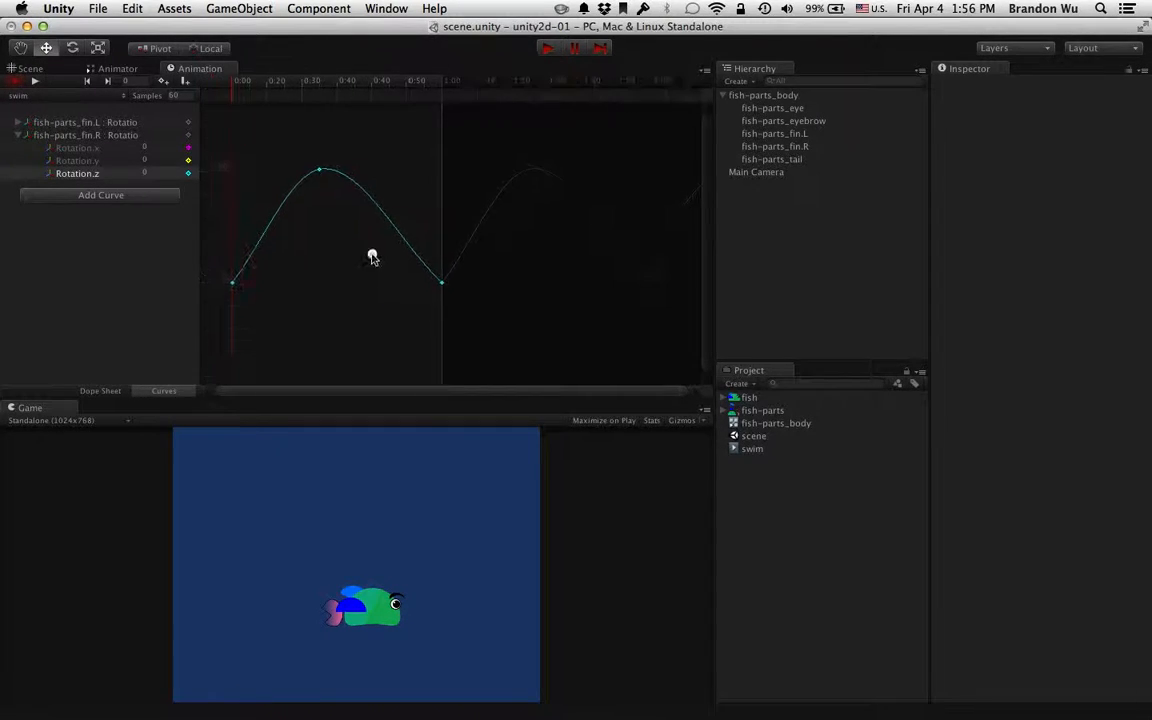
scroll(373, 256, up, 1)
middle_drag(278, 264, 355, 257)
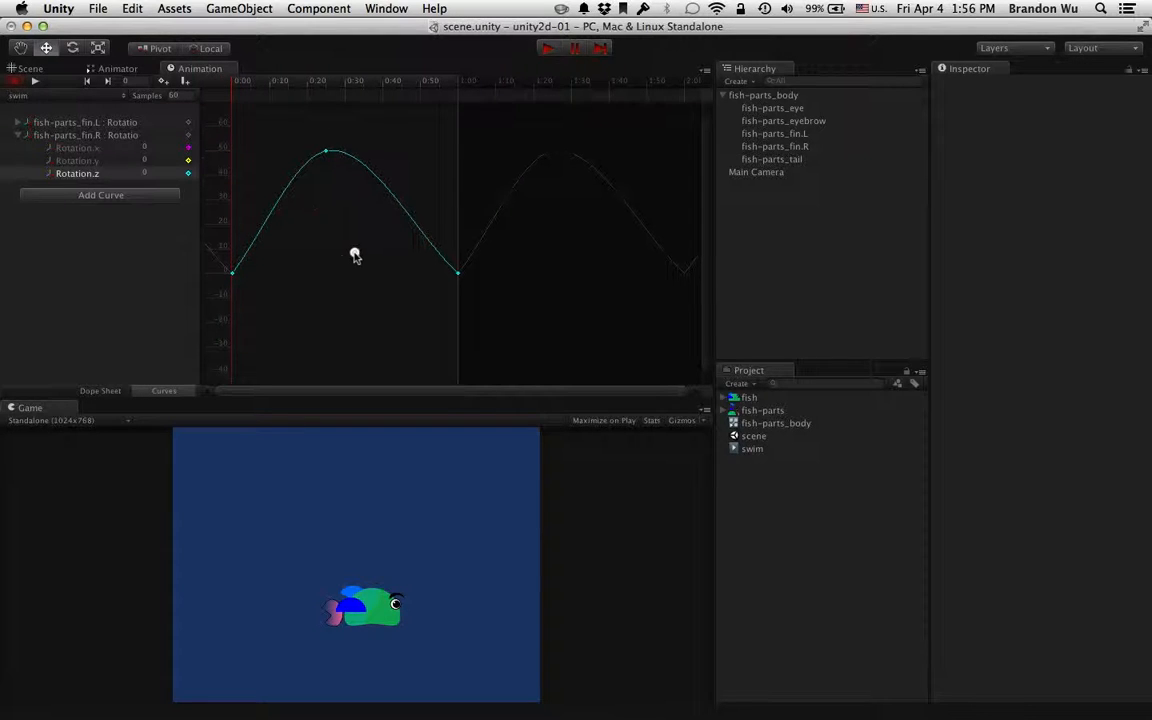
right_click(233, 277)
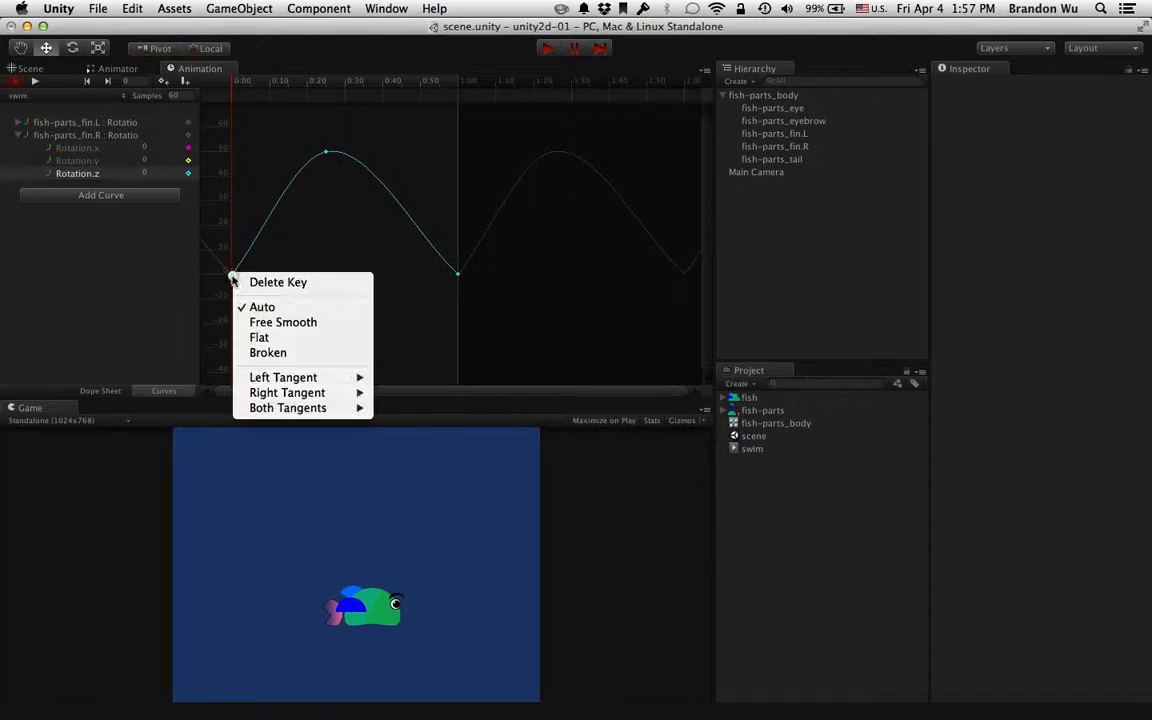
click(287, 338)
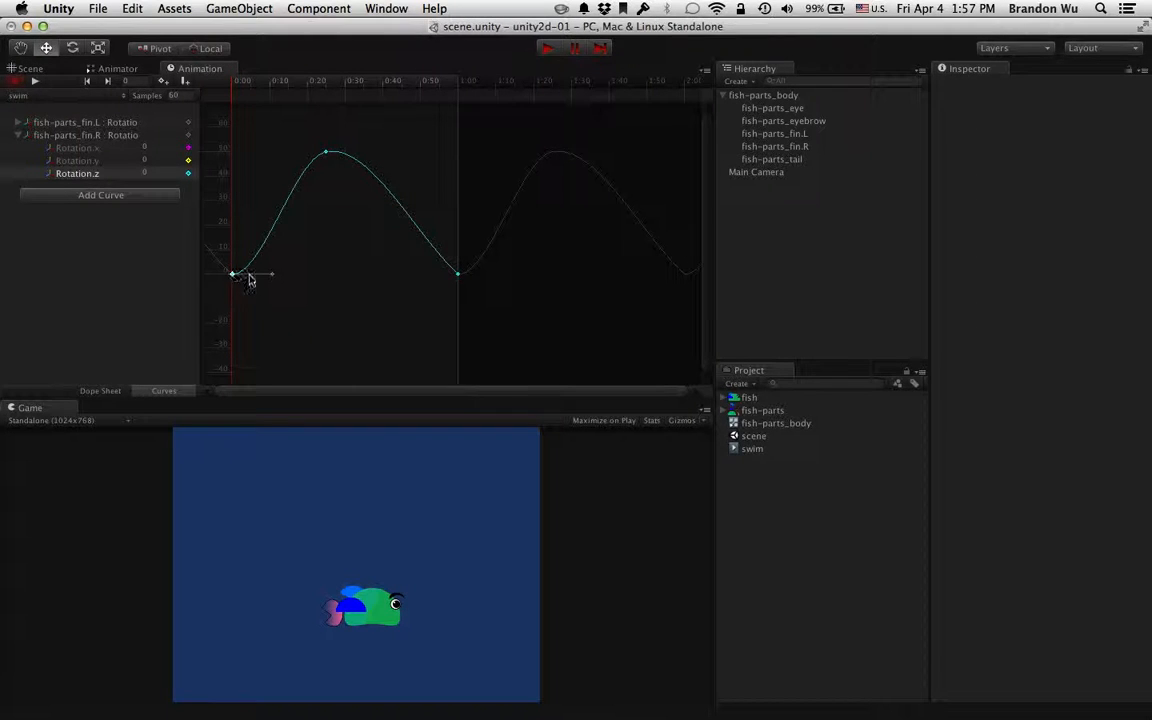
right_click(457, 275)
click(503, 338)
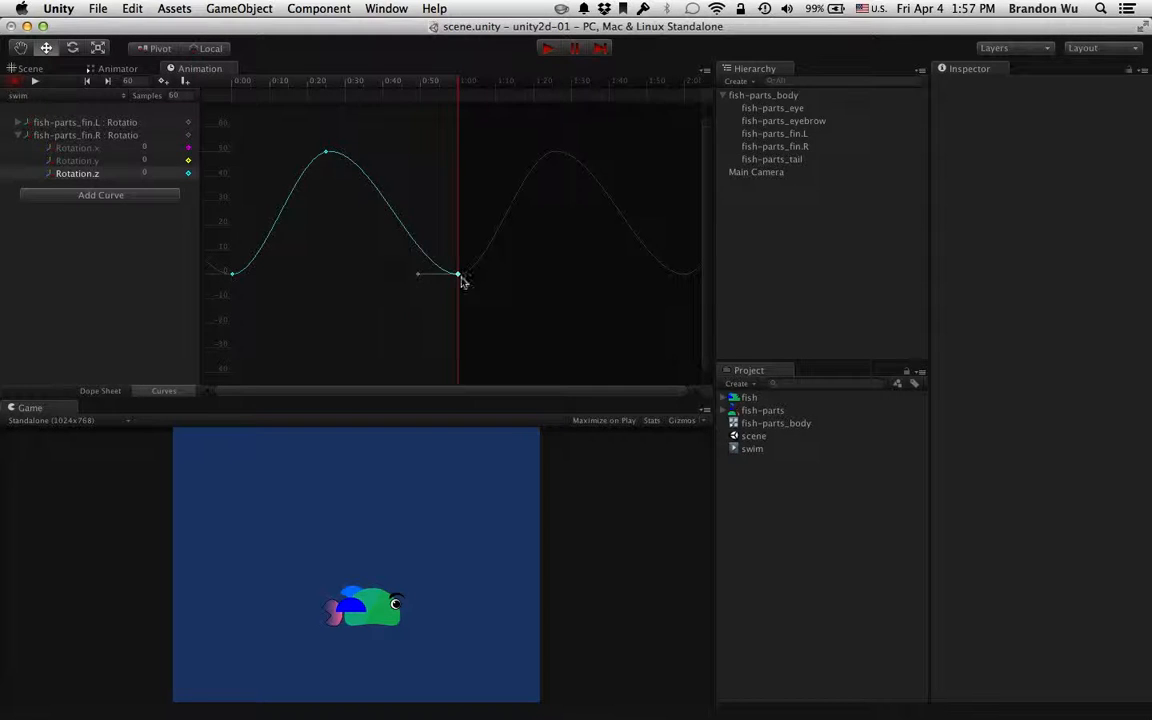
scroll(406, 284, down, 5)
click(293, 279)
scroll(304, 283, down, 2)
scroll(298, 285, down, 2)
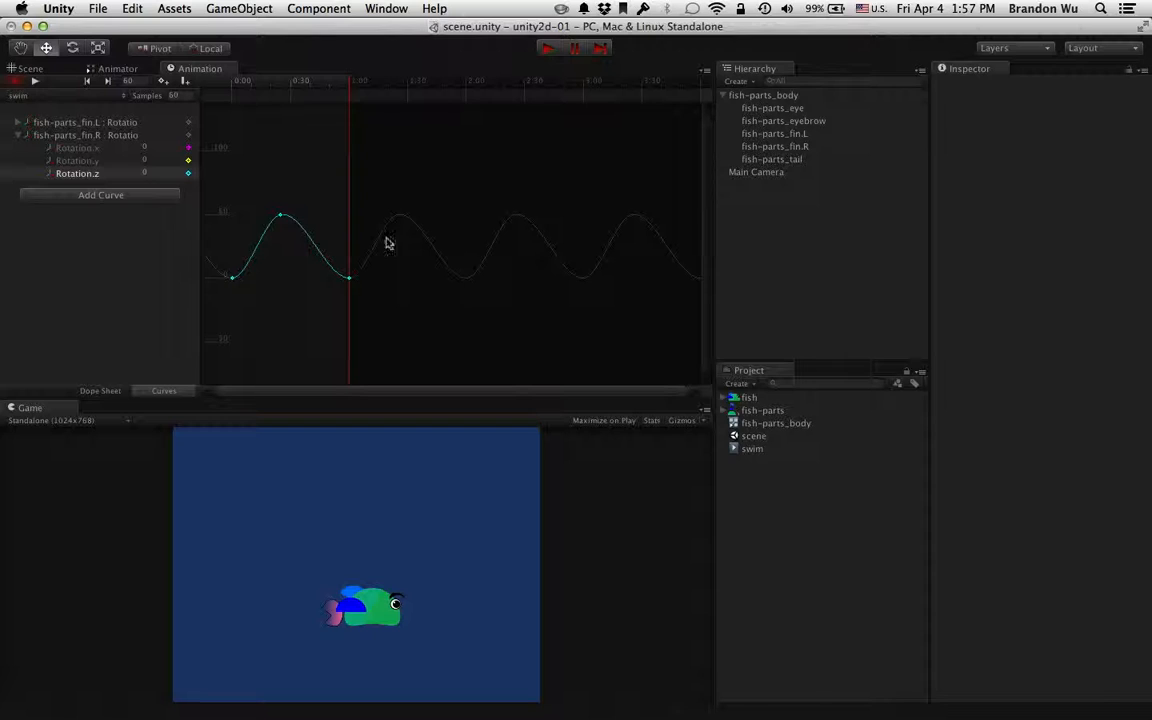
Show the left fin's Rotation.z curve and set its keys at 0:00 and 1:00 to Flat tangents
click(18, 122)
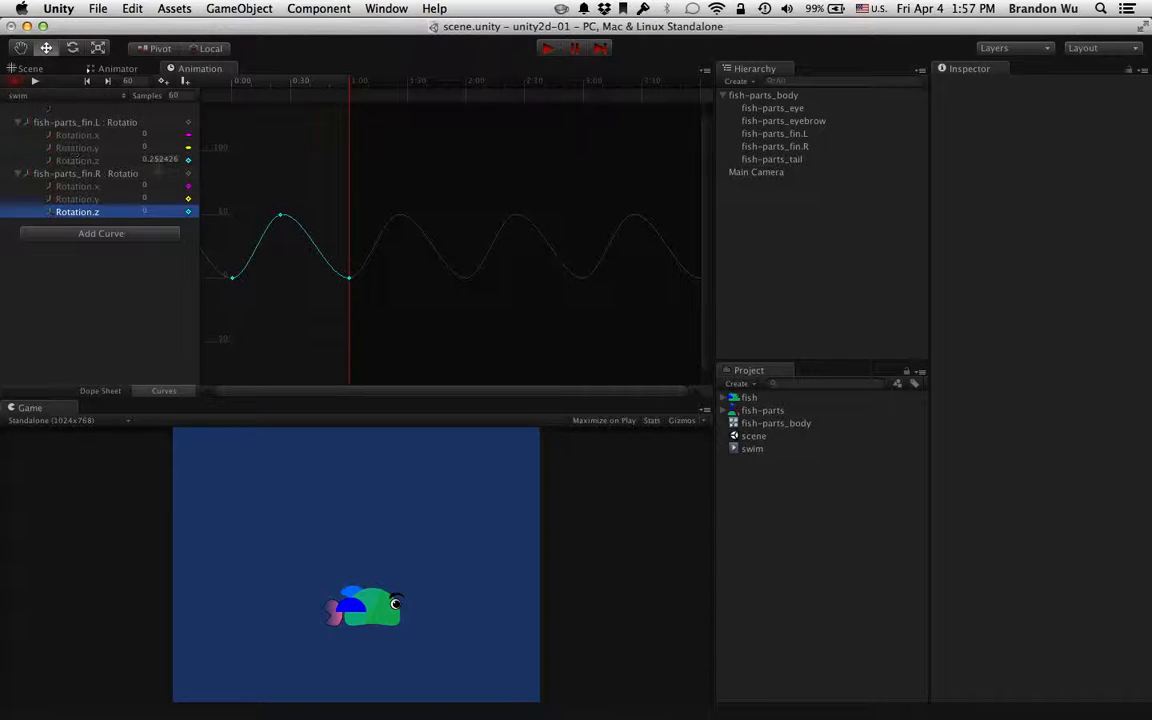
click(110, 162)
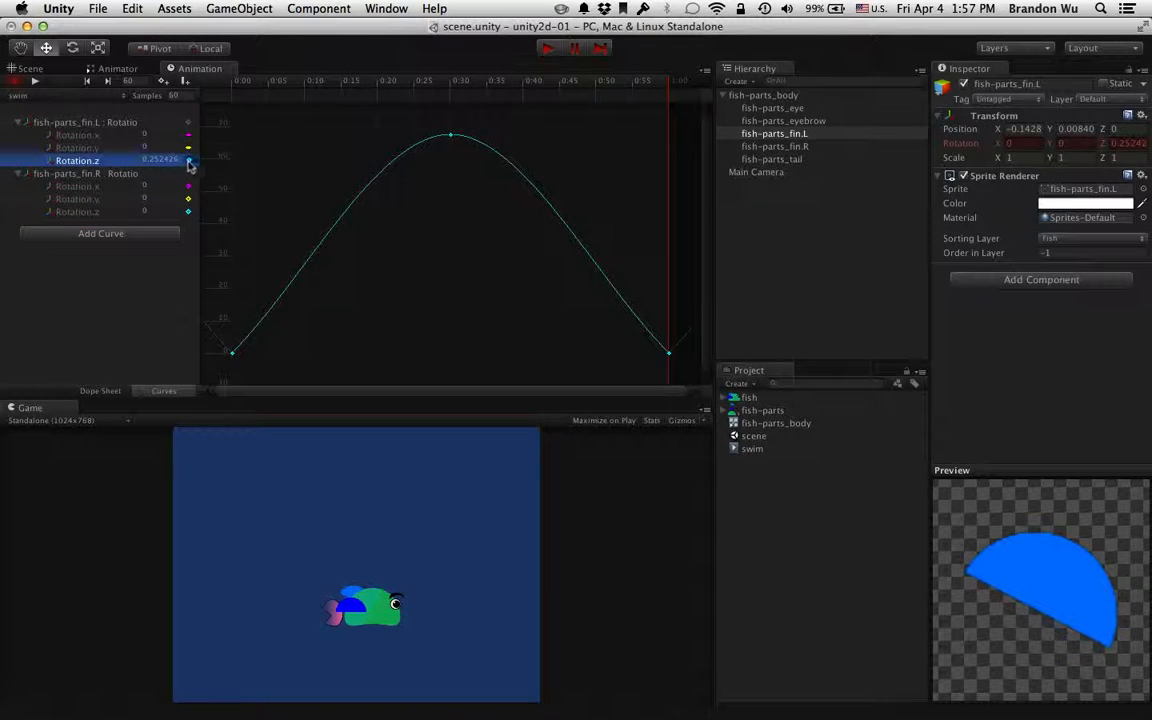
scroll(283, 187, down, 4)
scroll(283, 187, down, 1)
click(231, 265)
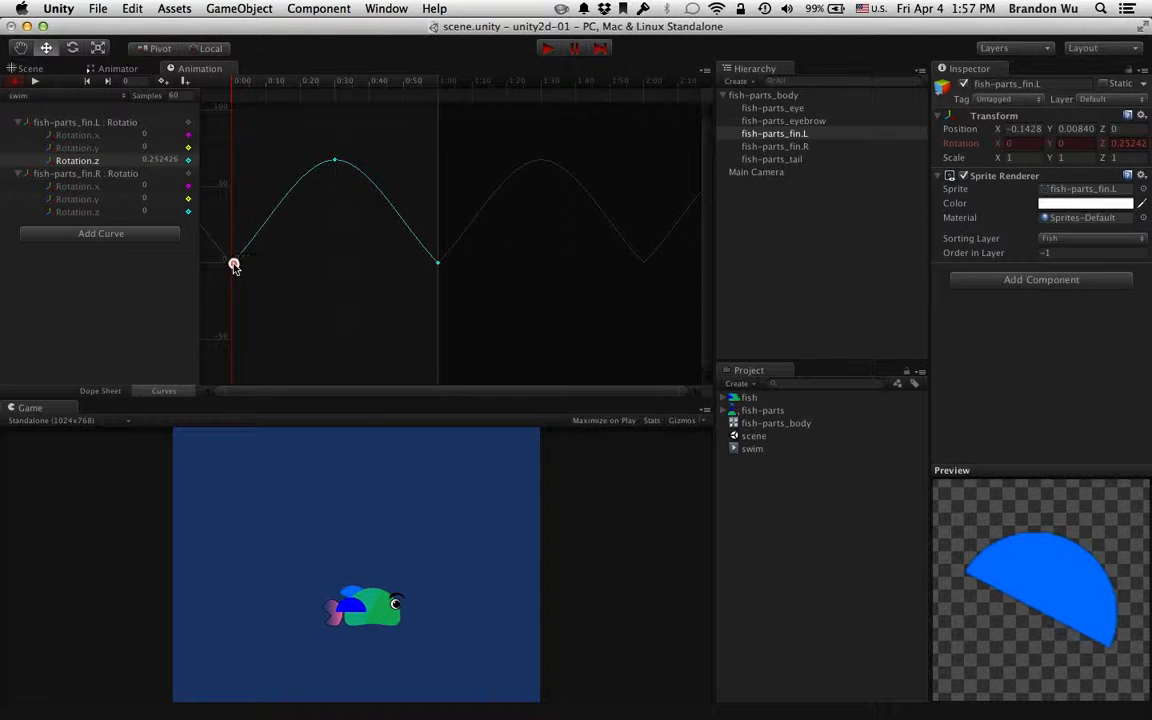
right_click(232, 264)
click(275, 327)
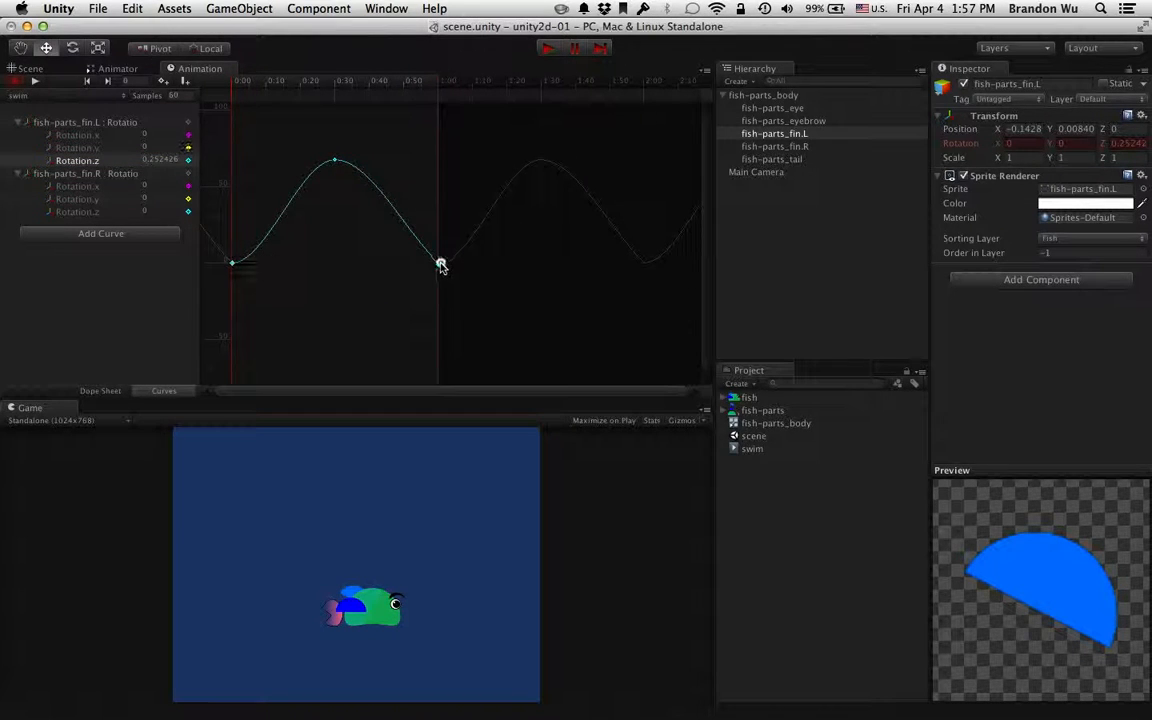
click(441, 265)
right_click(440, 265)
click(473, 326)
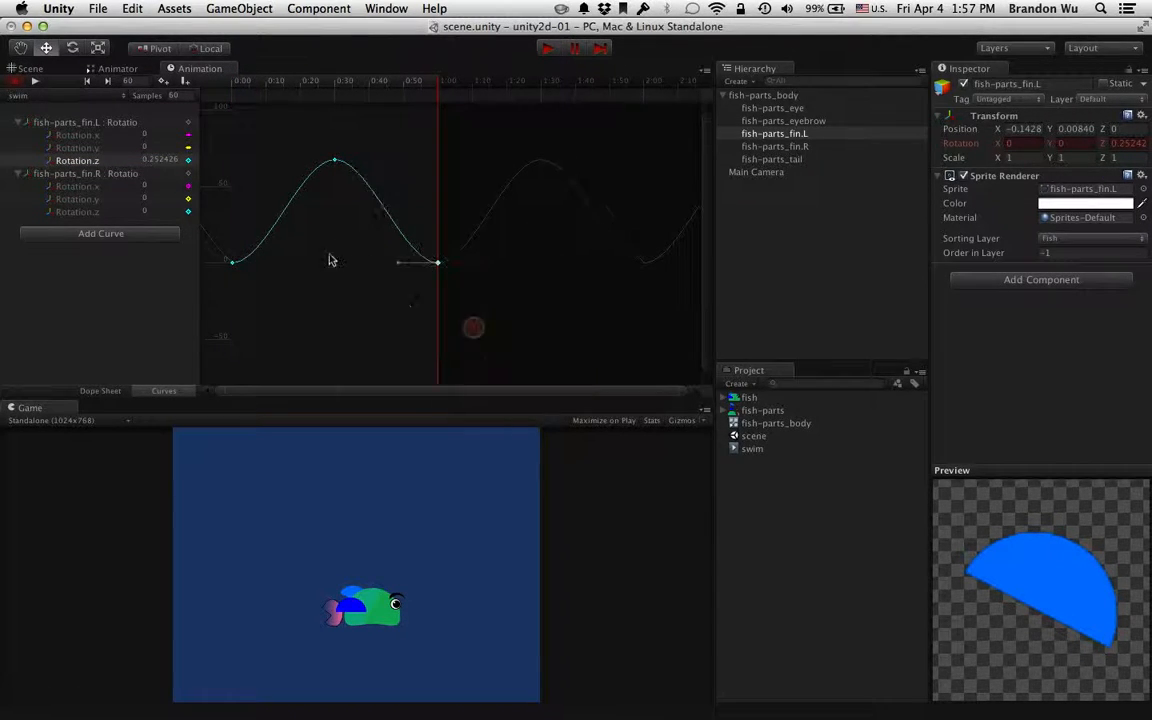
click(330, 255)
Collapse both fins' rotation properties and switch the swim clip to the Dope Sheet view
click(17, 122)
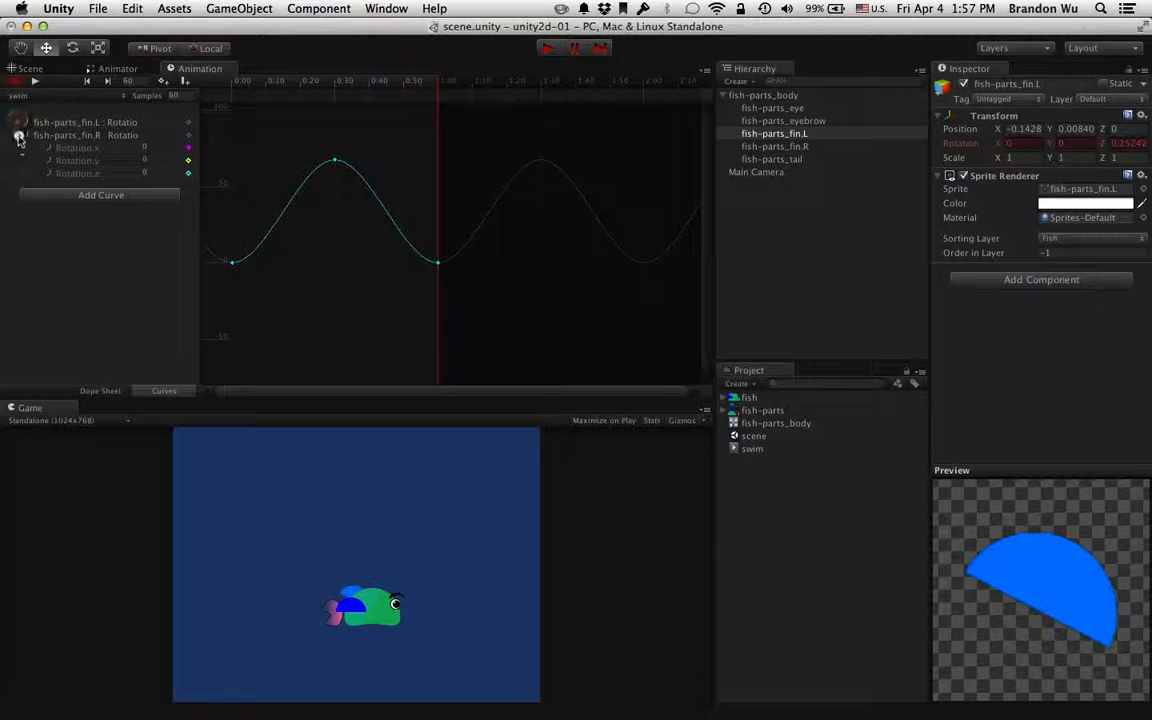
click(18, 135)
click(97, 390)
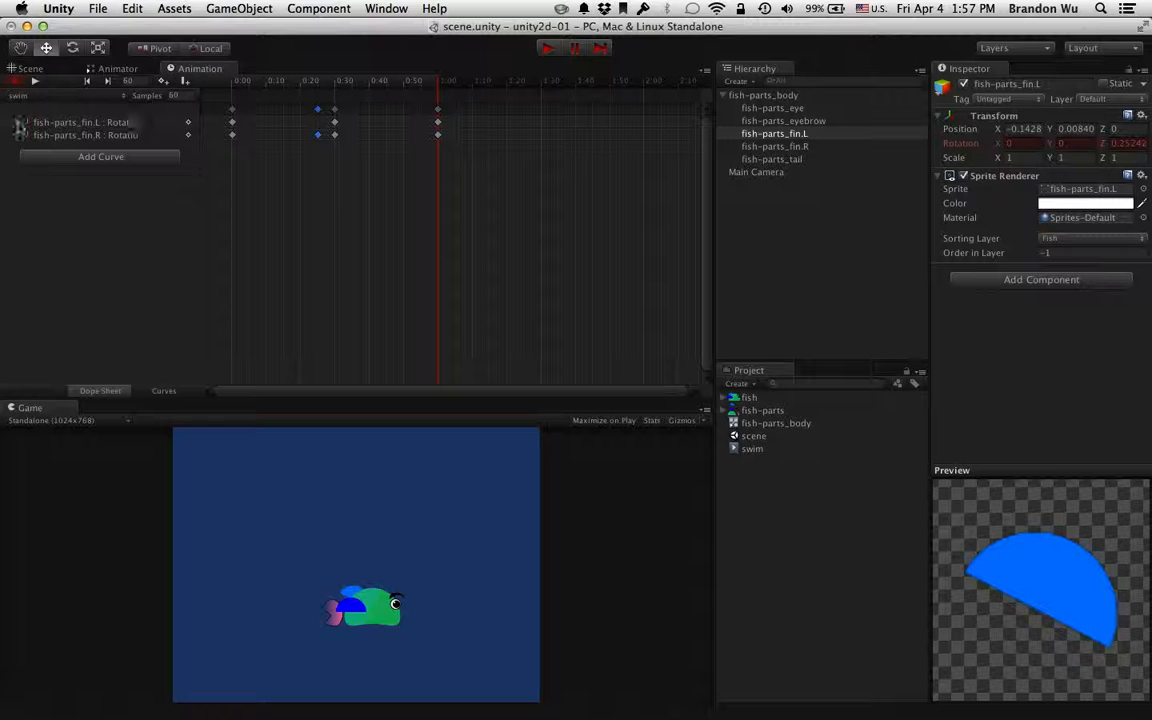
Check the tangent options of the left fin's Rotation.z key at 0:00 in the Dope Sheet and play the swim clip
click(17, 122)
click(232, 161)
right_click(232, 161)
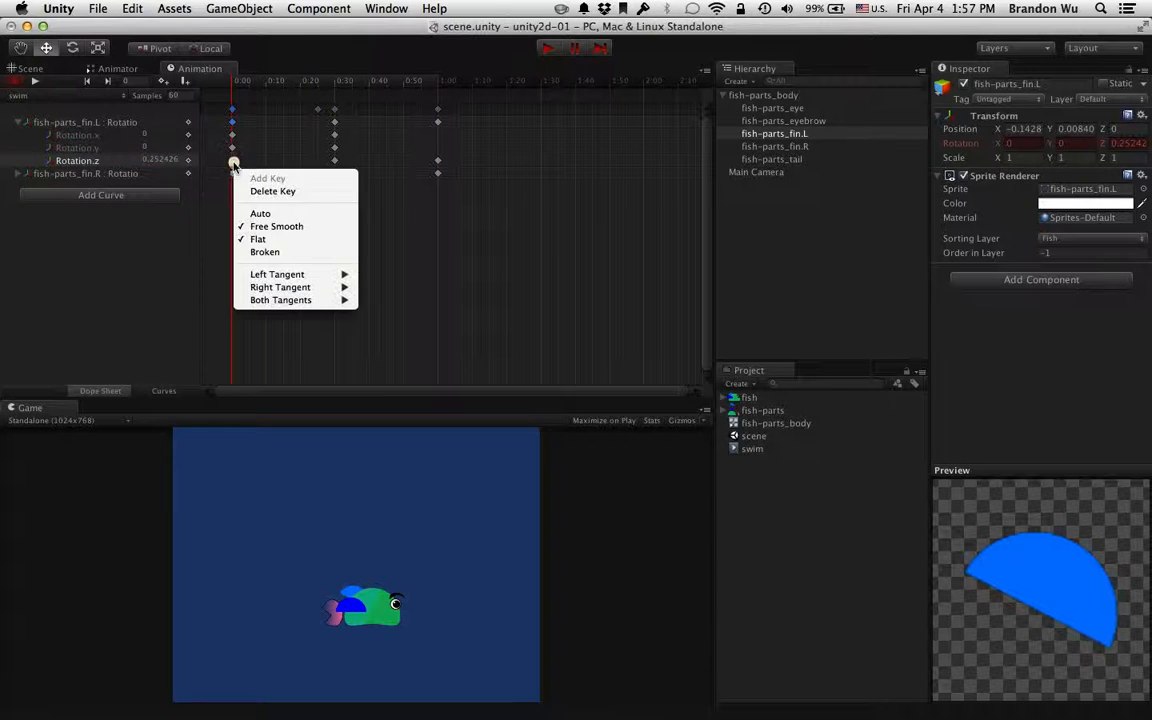
click(137, 249)
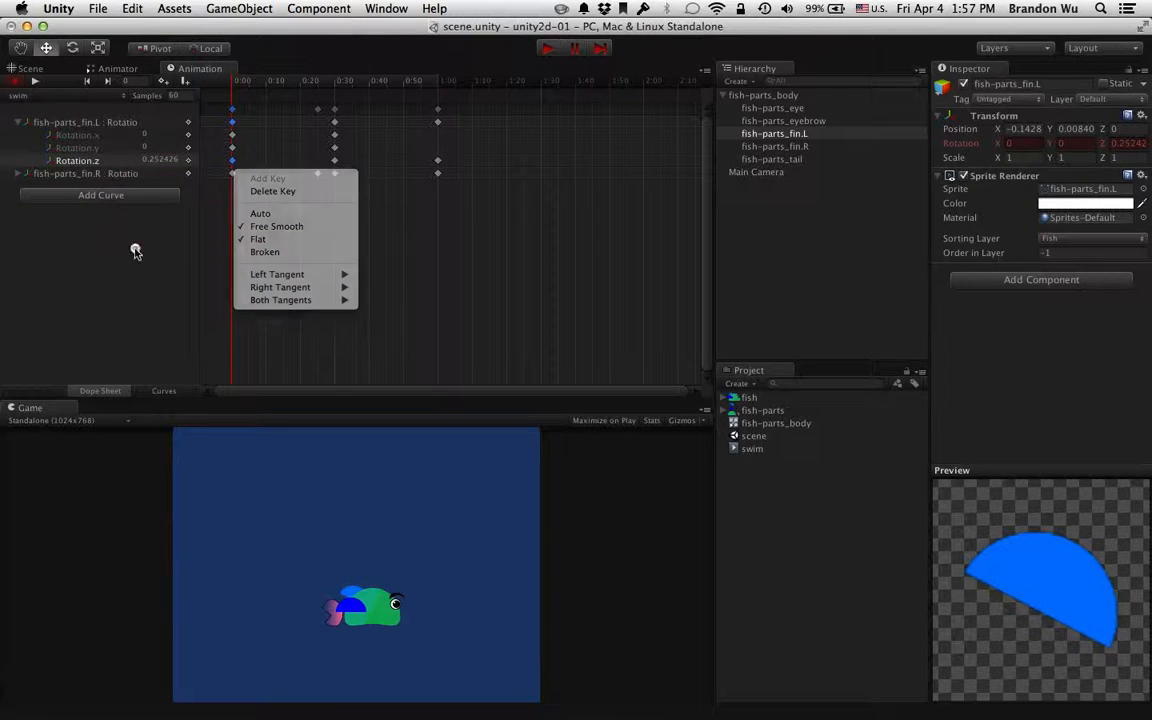
click(18, 122)
click(38, 81)
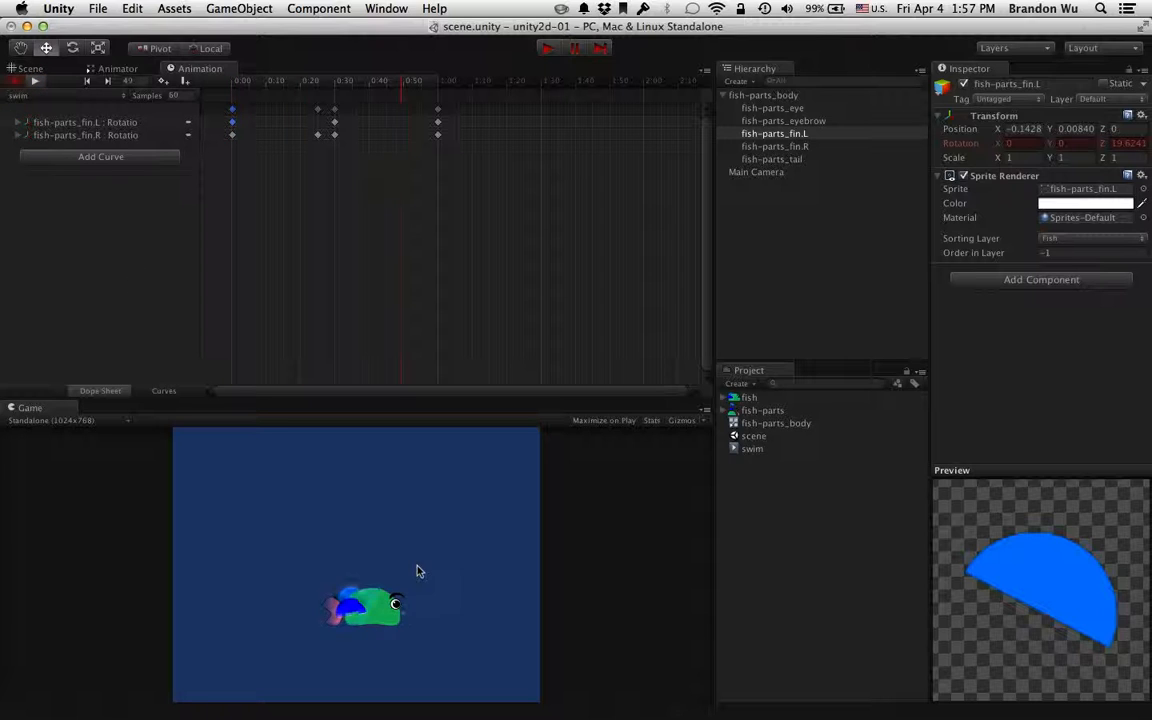